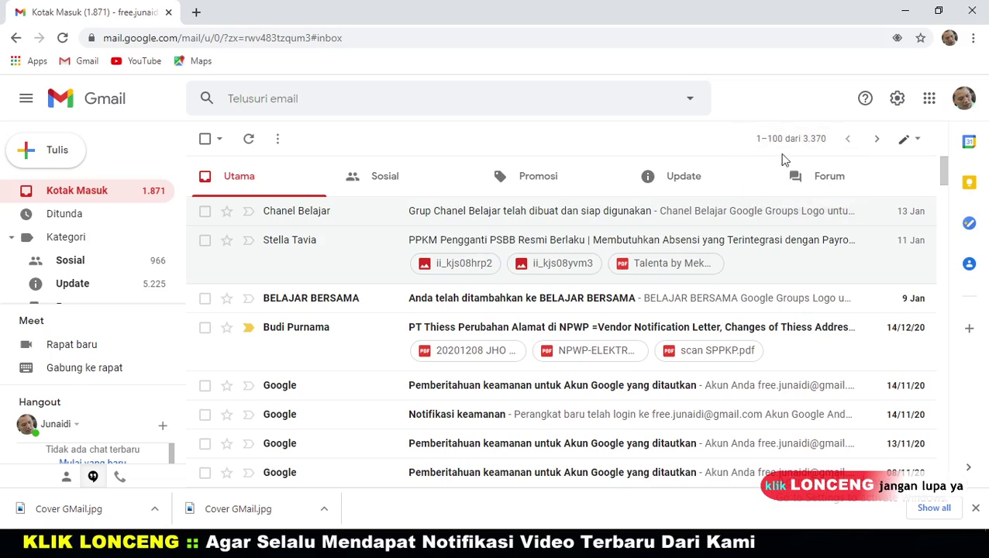
Browse the first page of the Utama inbox and go to the next page of older conversations
{"action": "left_click", "coordinate": [807, 147]}
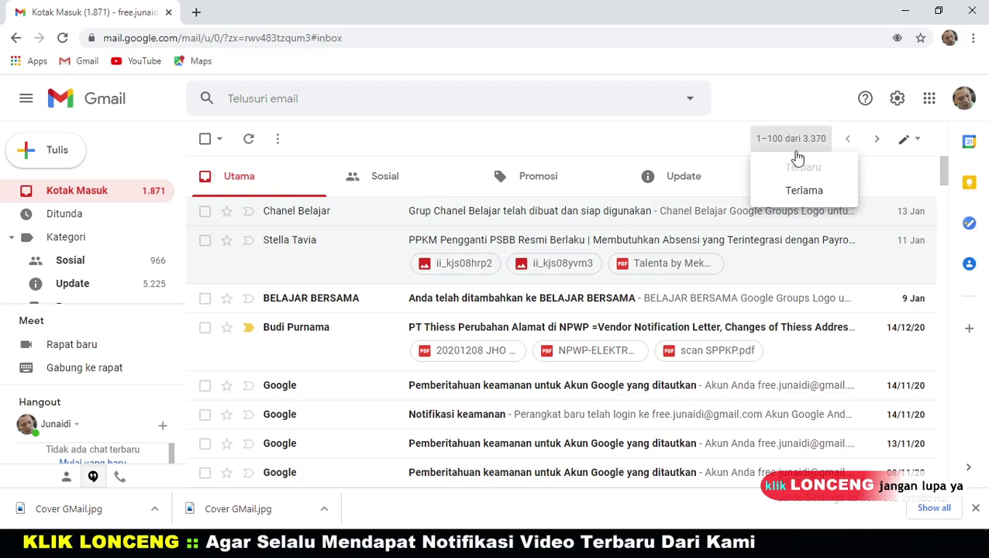
{"action": "mouse_move", "coordinate": [785, 149]}
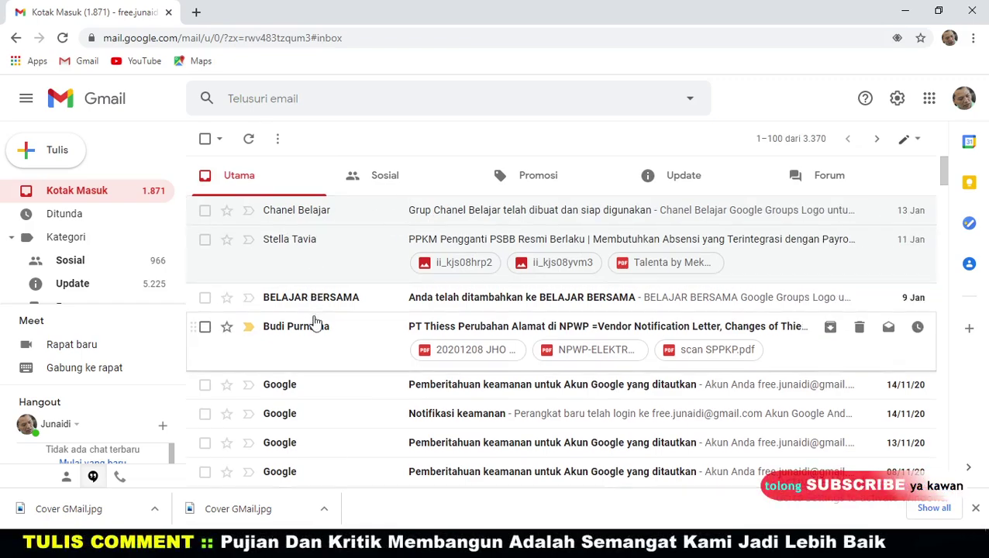
{"action": "scroll", "coordinate": [314, 325], "scroll_direction": "down", "scroll_amount": 3}
{"action": "scroll", "coordinate": [315, 324], "scroll_direction": "down", "scroll_amount": 5}
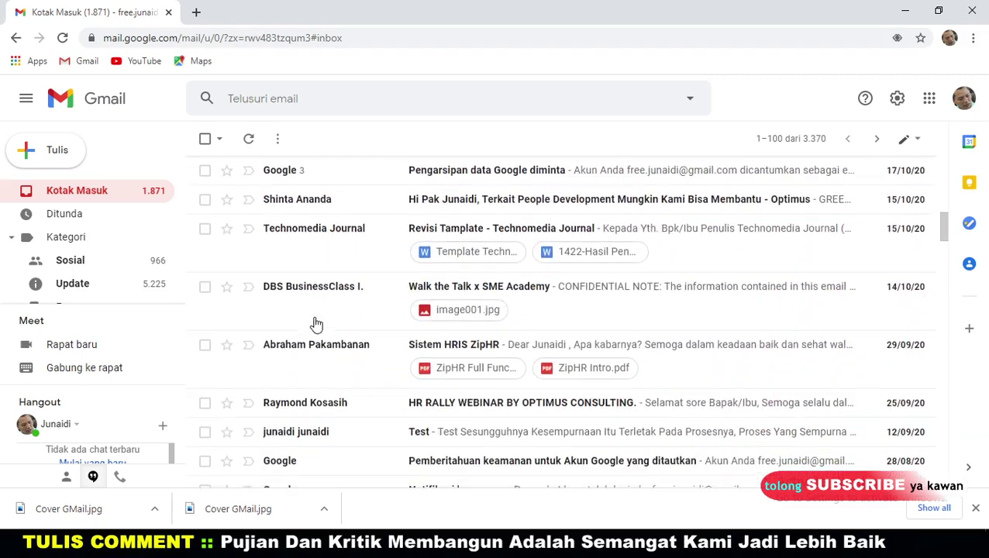
{"action": "scroll", "coordinate": [315, 325], "scroll_direction": "up", "scroll_amount": 10}
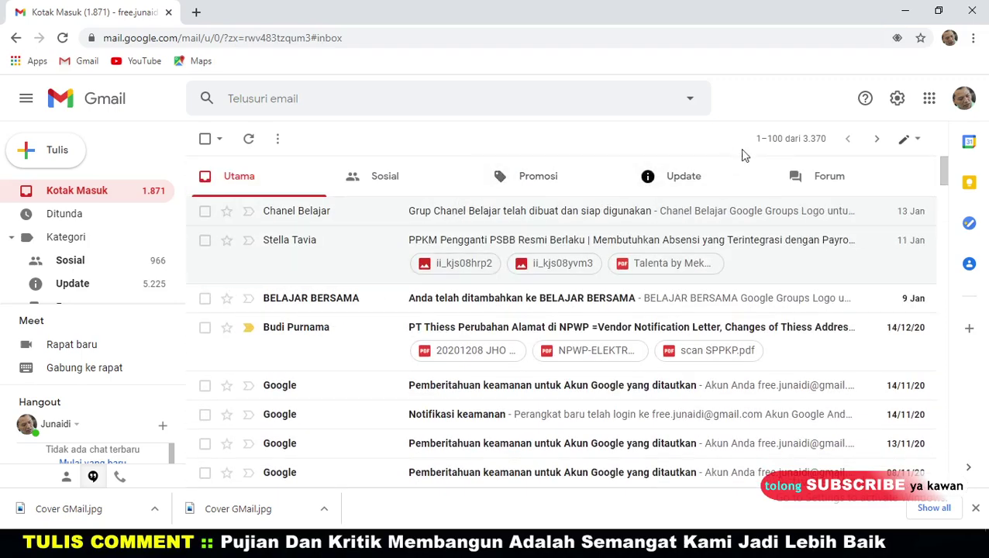
{"action": "left_click", "coordinate": [876, 140]}
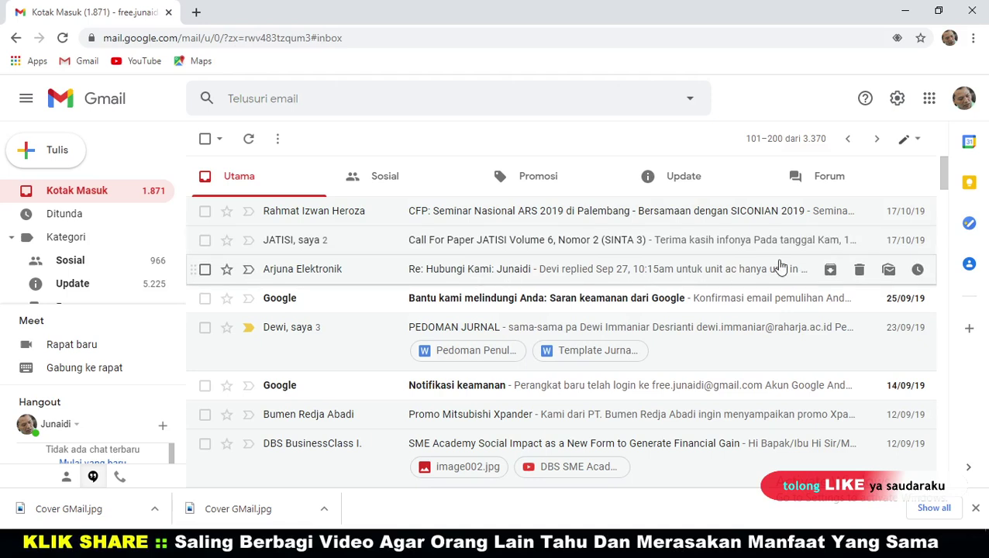
Examine the page range and the conversations listed on the second page of the Utama inbox
{"action": "left_click", "coordinate": [756, 139]}
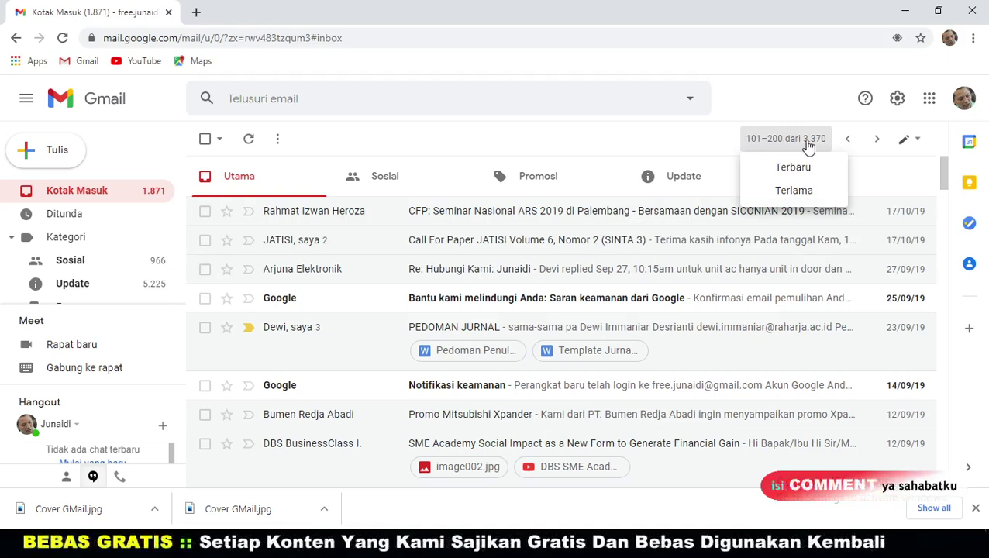
{"action": "left_click", "coordinate": [770, 137]}
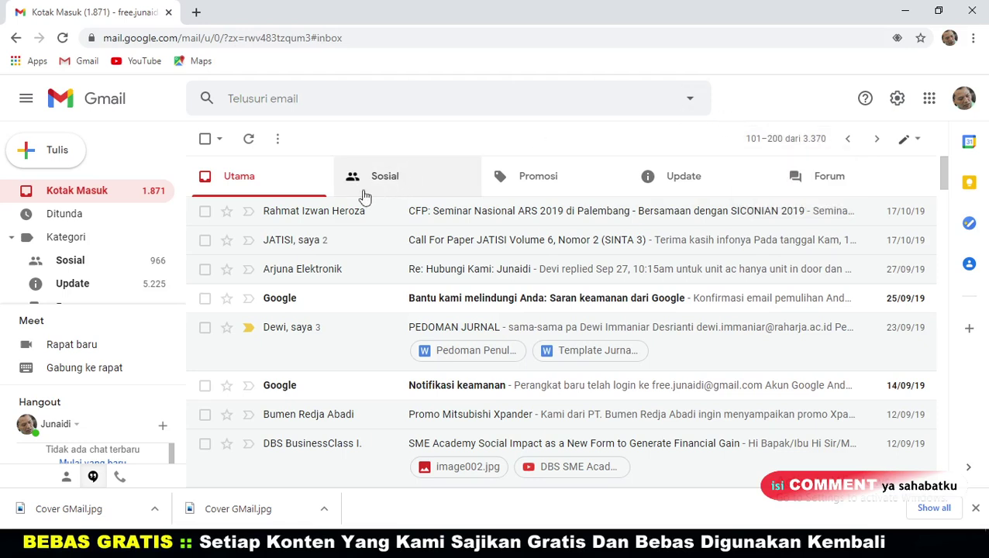
{"action": "scroll", "coordinate": [283, 224], "scroll_direction": "down", "scroll_amount": 1}
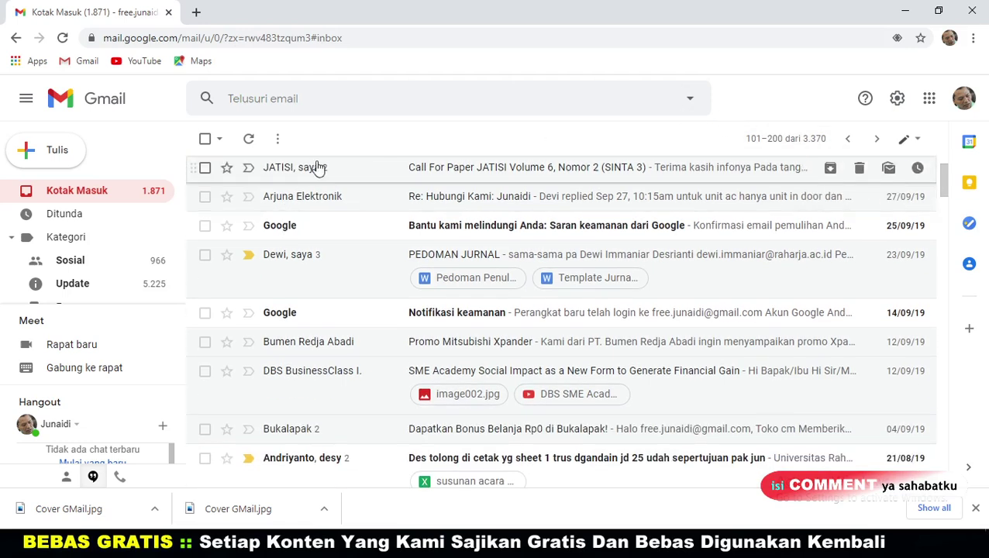
{"action": "scroll", "coordinate": [299, 198], "scroll_direction": "down", "scroll_amount": 4}
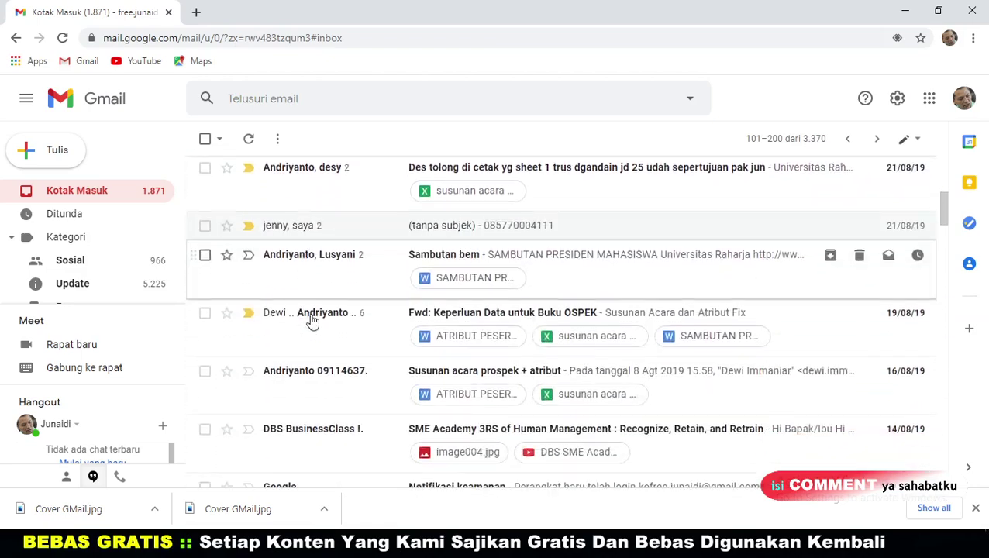
{"action": "scroll", "coordinate": [333, 404], "scroll_direction": "up", "scroll_amount": 1}
{"action": "scroll", "coordinate": [342, 419], "scroll_direction": "up", "scroll_amount": 5}
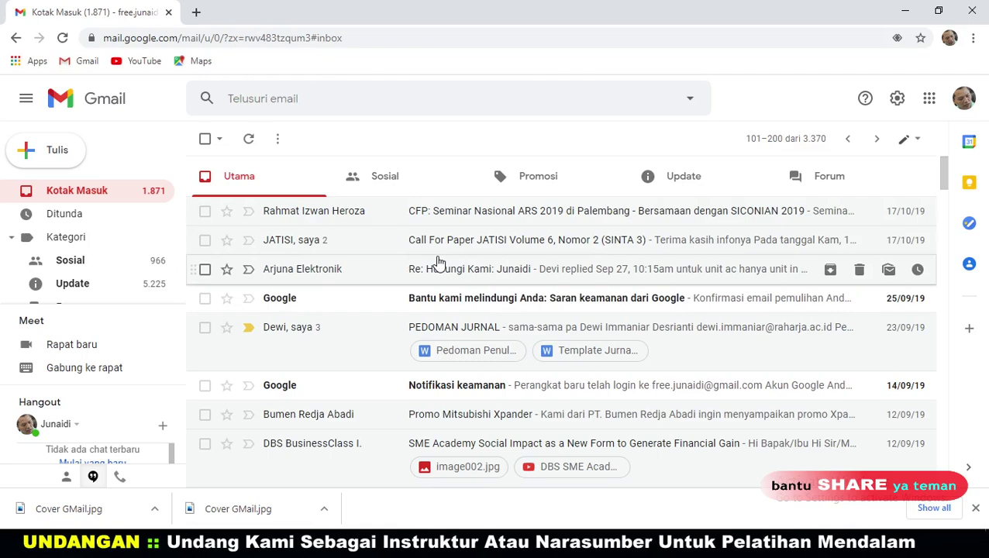
{"action": "scroll", "coordinate": [441, 268], "scroll_direction": "down", "scroll_amount": 4}
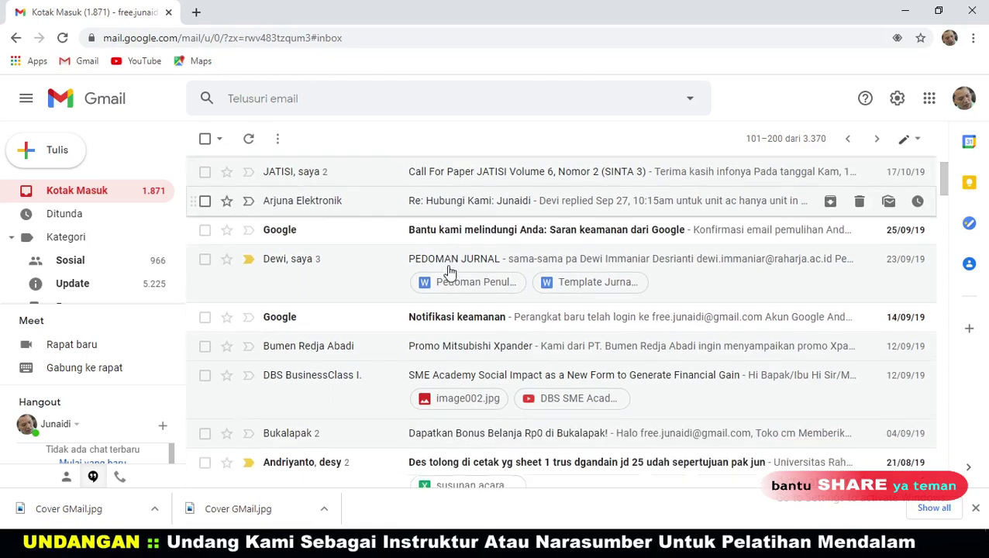
{"action": "scroll", "coordinate": [450, 272], "scroll_direction": "down", "scroll_amount": 5}
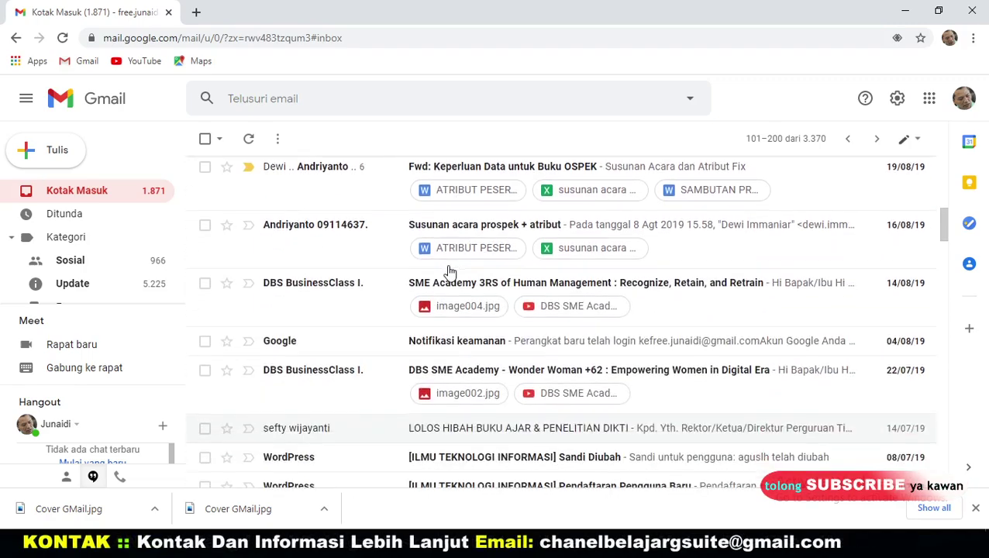
{"action": "scroll", "coordinate": [448, 270], "scroll_direction": "up", "scroll_amount": 10}
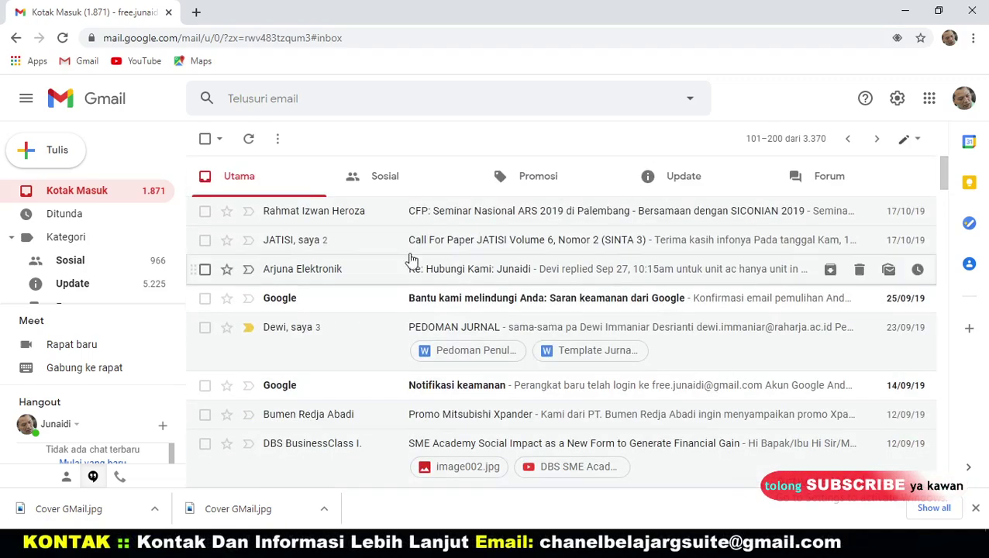
{"action": "scroll", "coordinate": [393, 250], "scroll_direction": "down", "scroll_amount": 4}
{"action": "scroll", "coordinate": [393, 250], "scroll_direction": "down", "scroll_amount": 6}
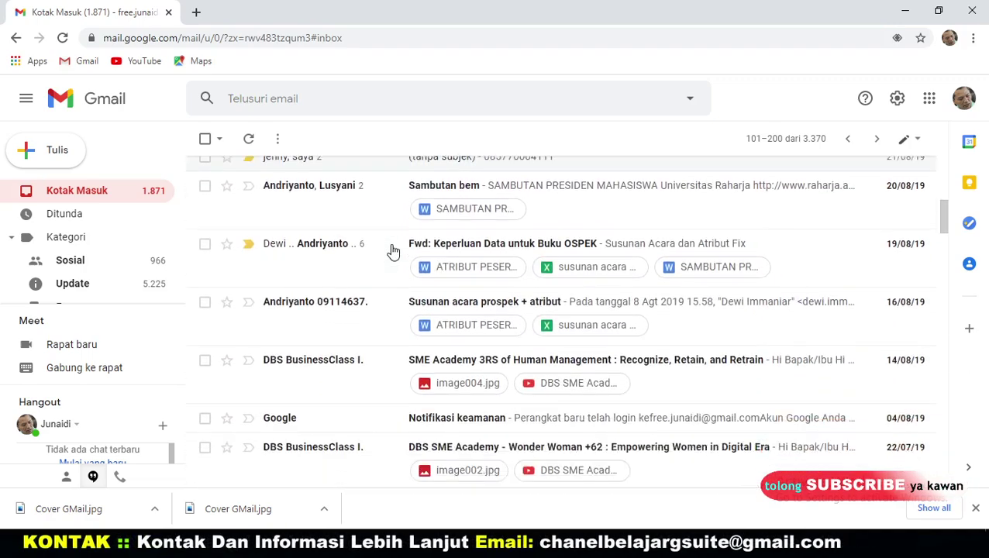
{"action": "scroll", "coordinate": [393, 250], "scroll_direction": "down", "scroll_amount": 1}
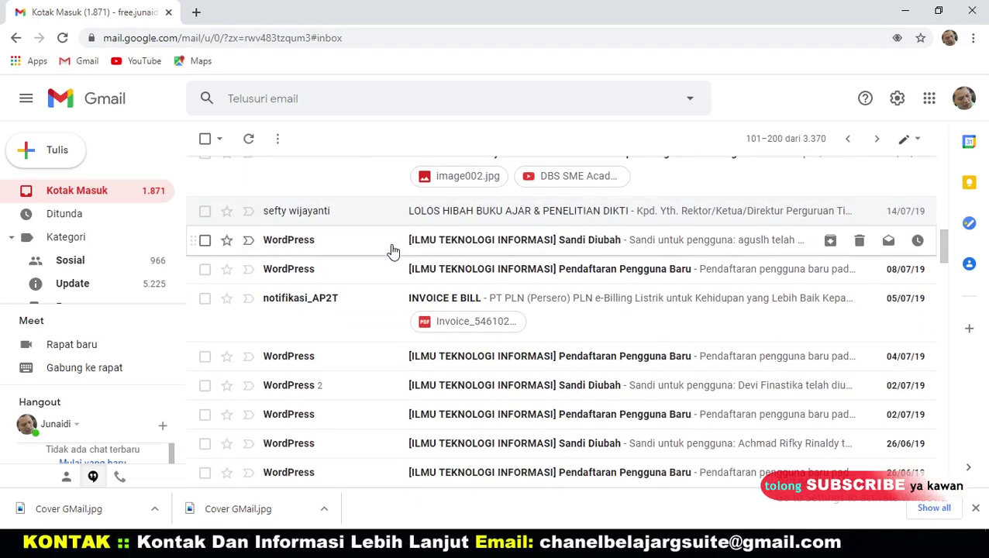
{"action": "scroll", "coordinate": [393, 250], "scroll_direction": "up", "scroll_amount": 11}
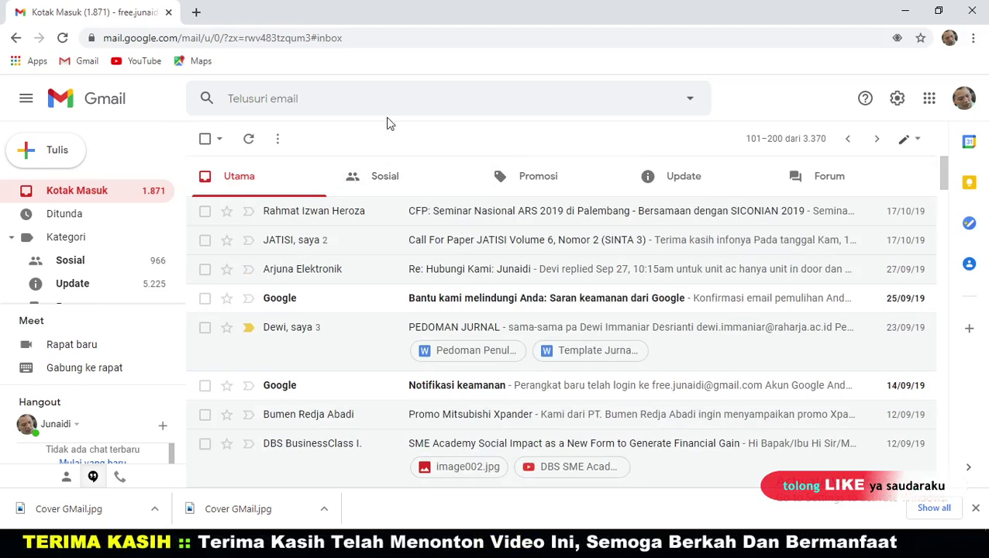
Select all conversations on the current inbox page with the Semua option
{"action": "left_click", "coordinate": [221, 142]}
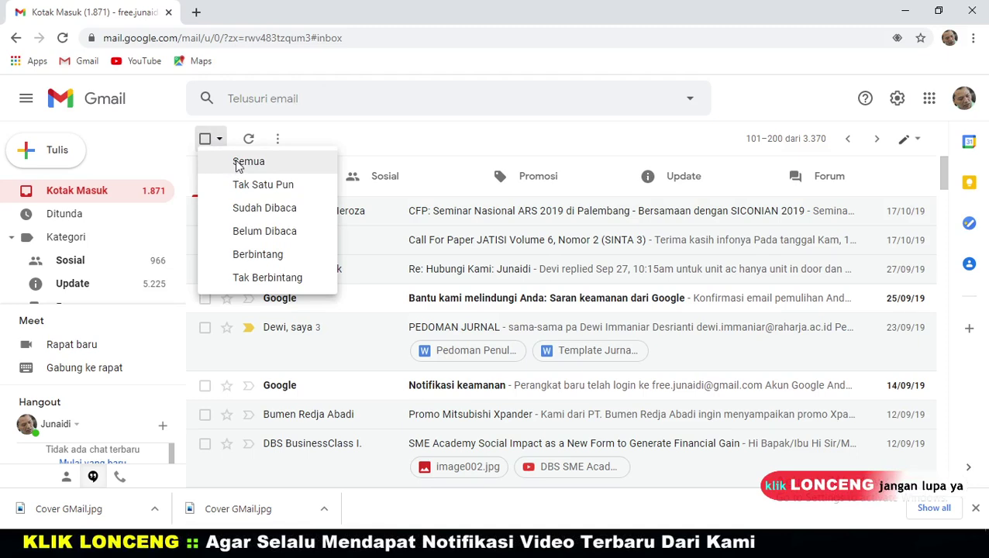
{"action": "left_click", "coordinate": [237, 162]}
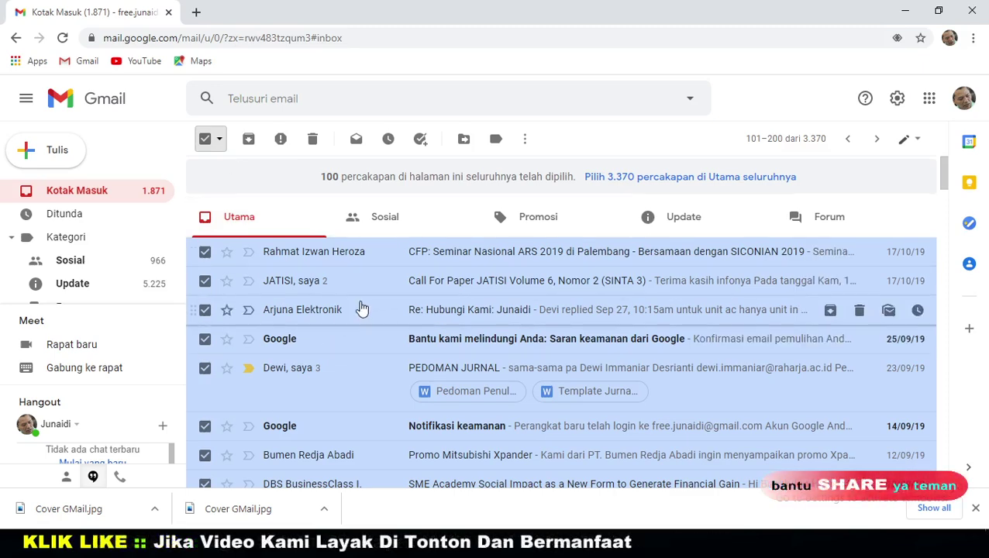
Check the selection throughout the conversation list, down to the end of the page and back to its start
{"action": "scroll", "coordinate": [361, 310], "scroll_direction": "down", "scroll_amount": 8}
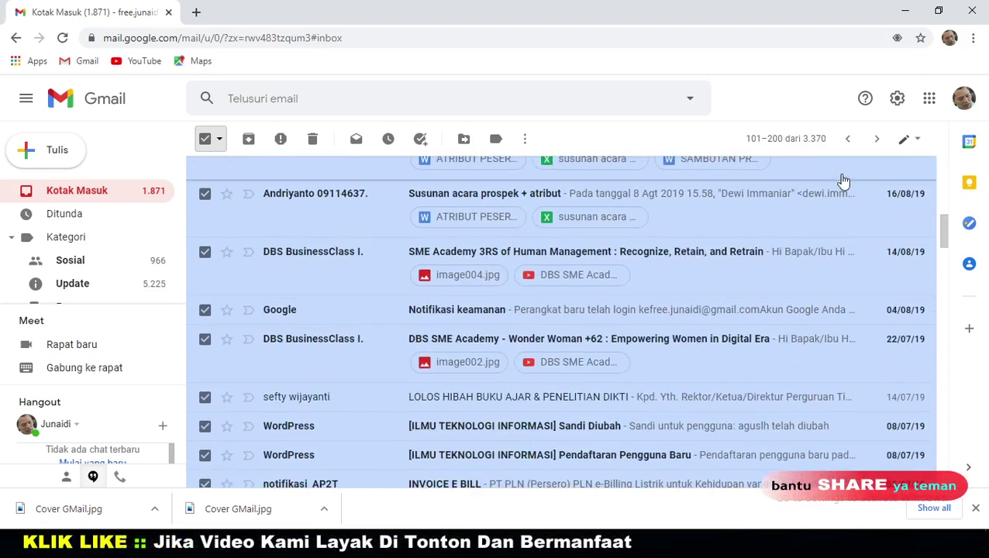
{"action": "left_click", "coordinate": [771, 146]}
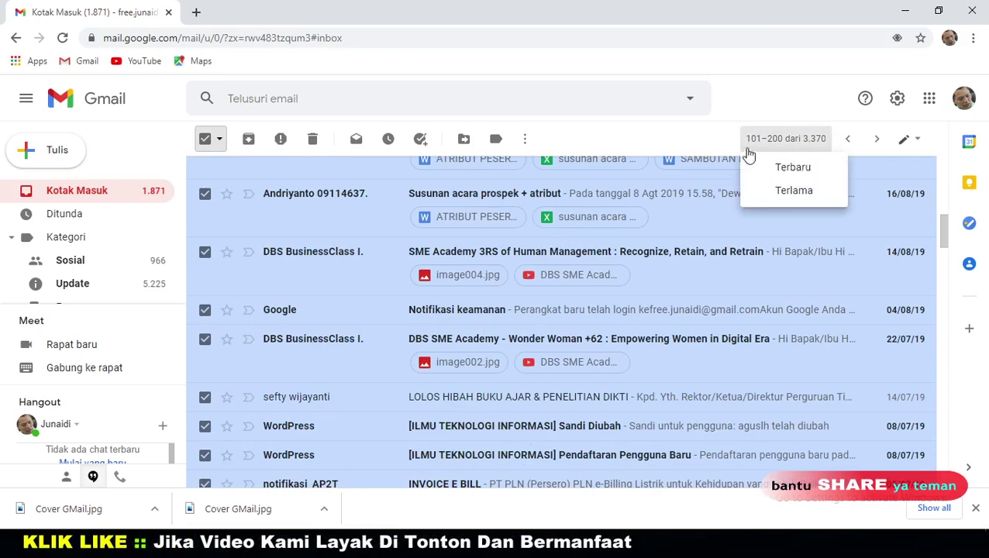
{"action": "scroll", "coordinate": [250, 223], "scroll_direction": "up", "scroll_amount": 10}
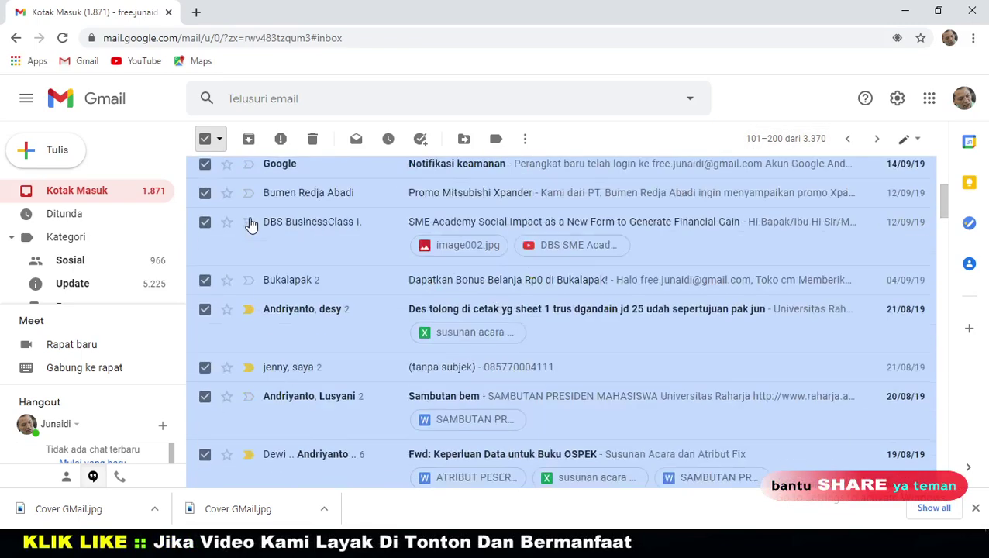
{"action": "scroll", "coordinate": [249, 224], "scroll_direction": "down", "scroll_amount": 1}
{"action": "scroll", "coordinate": [249, 223], "scroll_direction": "down", "scroll_amount": 15}
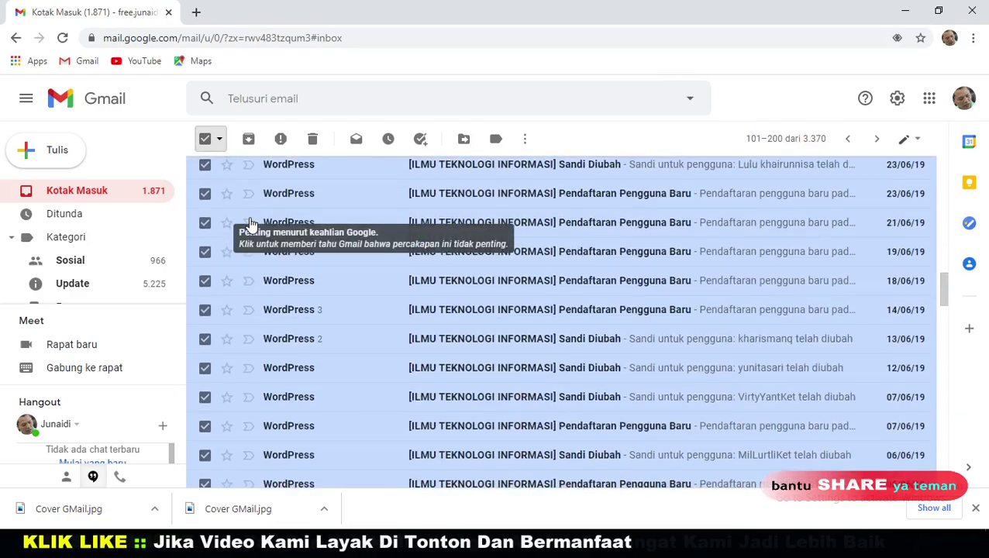
{"action": "scroll", "coordinate": [250, 224], "scroll_direction": "down", "scroll_amount": 10}
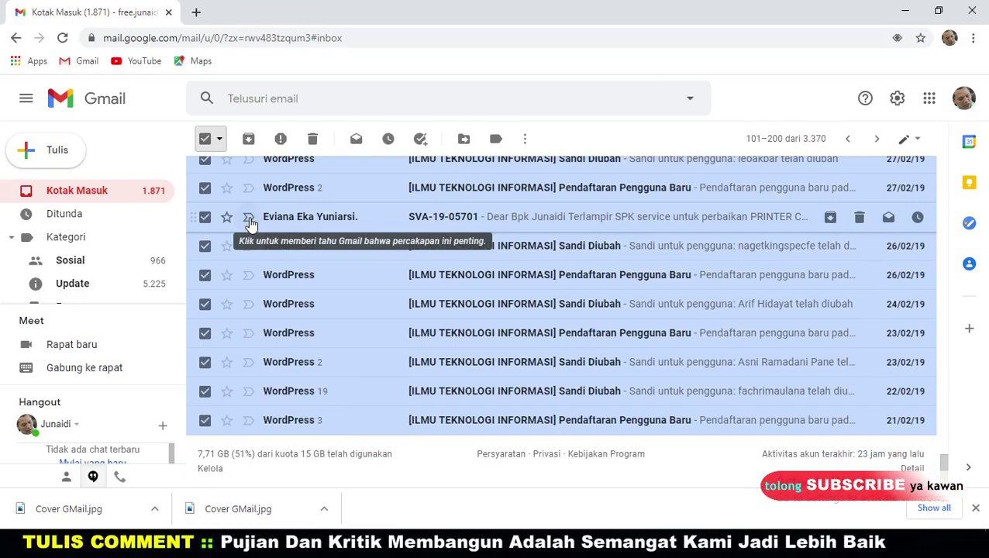
{"action": "scroll", "coordinate": [250, 223], "scroll_direction": "up", "scroll_amount": 10}
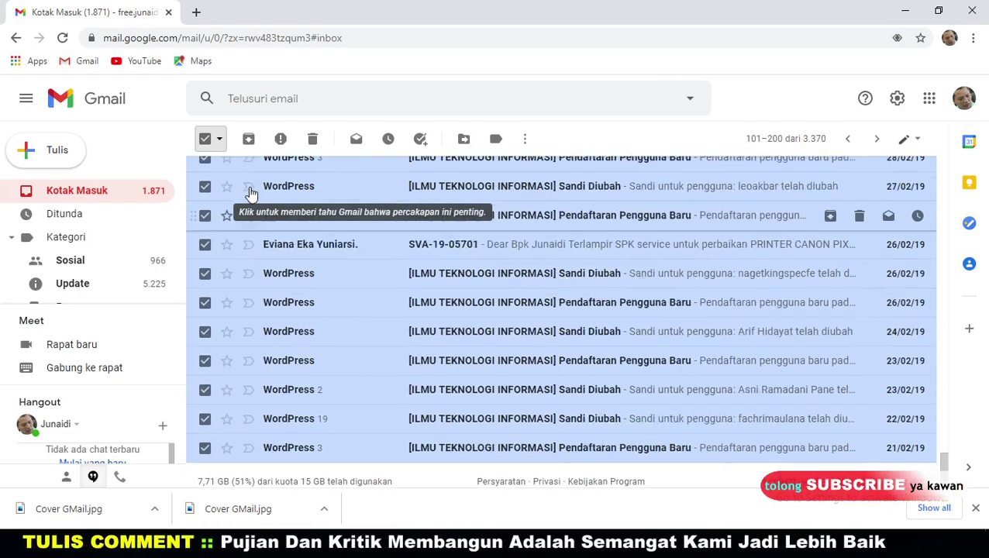
{"action": "scroll", "coordinate": [250, 193], "scroll_direction": "up", "scroll_amount": 5}
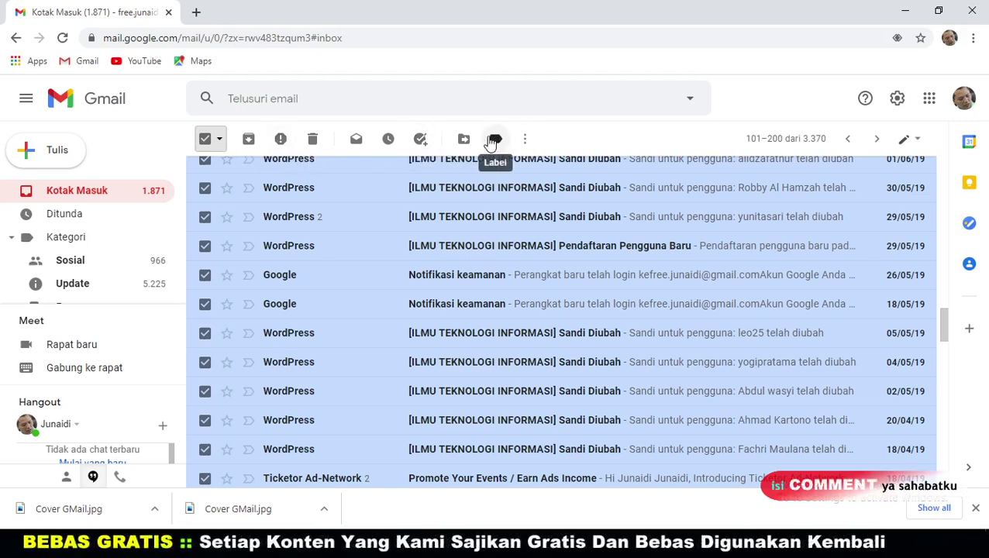
{"action": "scroll", "coordinate": [495, 205], "scroll_direction": "up", "scroll_amount": 10}
{"action": "scroll", "coordinate": [496, 211], "scroll_direction": "down", "scroll_amount": 5}
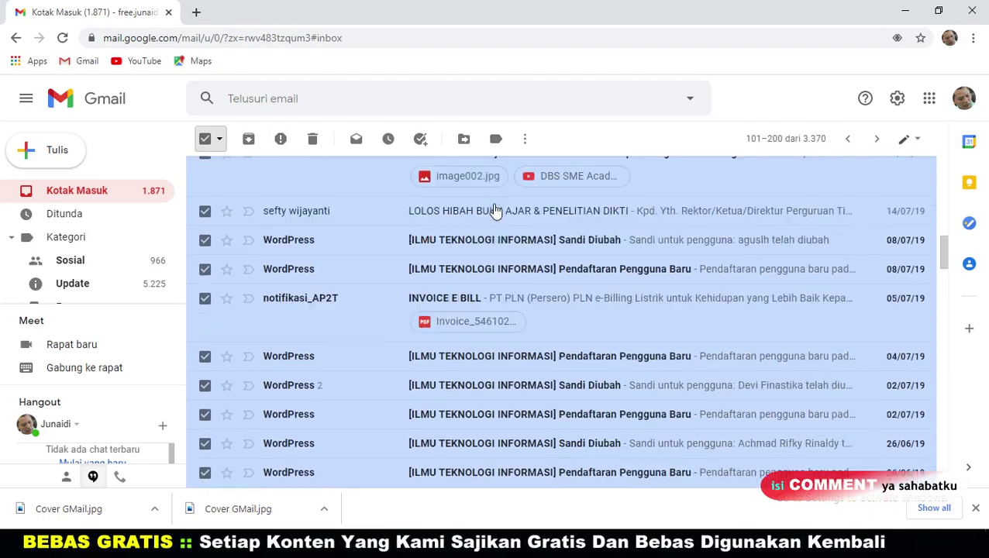
{"action": "scroll", "coordinate": [321, 177], "scroll_direction": "up", "scroll_amount": 15}
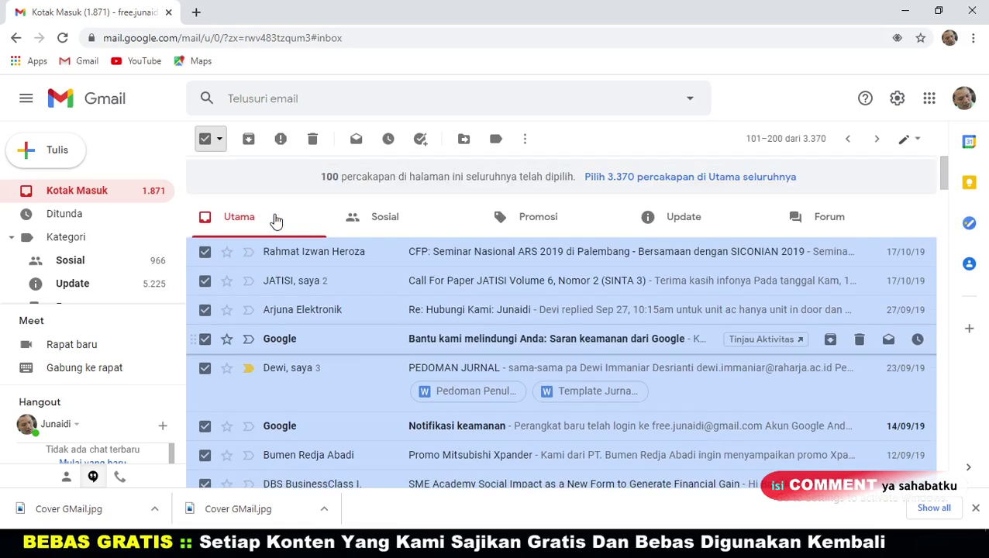
Clear the selection with Tak Satu Pun and select only the read conversations on this page with Sudah Dibaca
{"action": "left_click", "coordinate": [219, 140]}
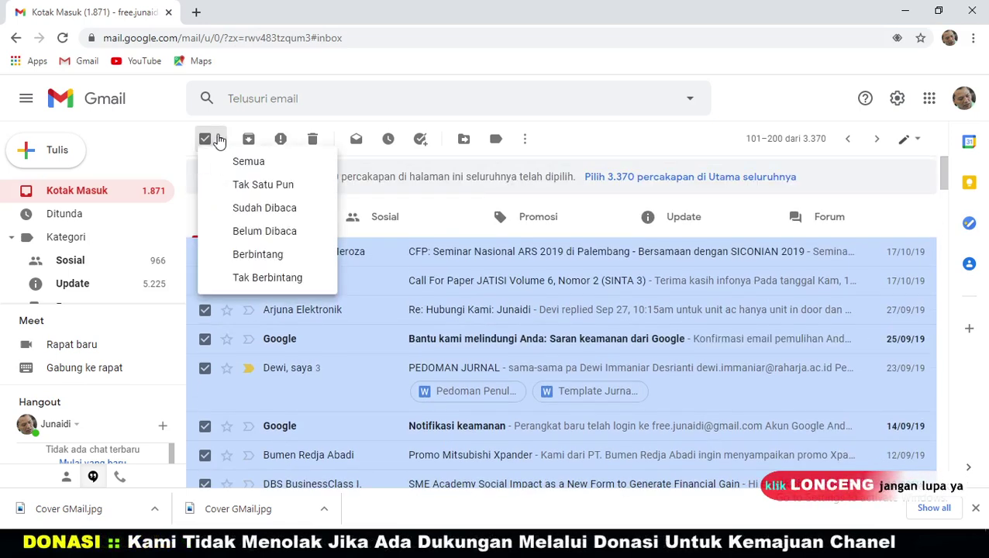
{"action": "left_click", "coordinate": [237, 186]}
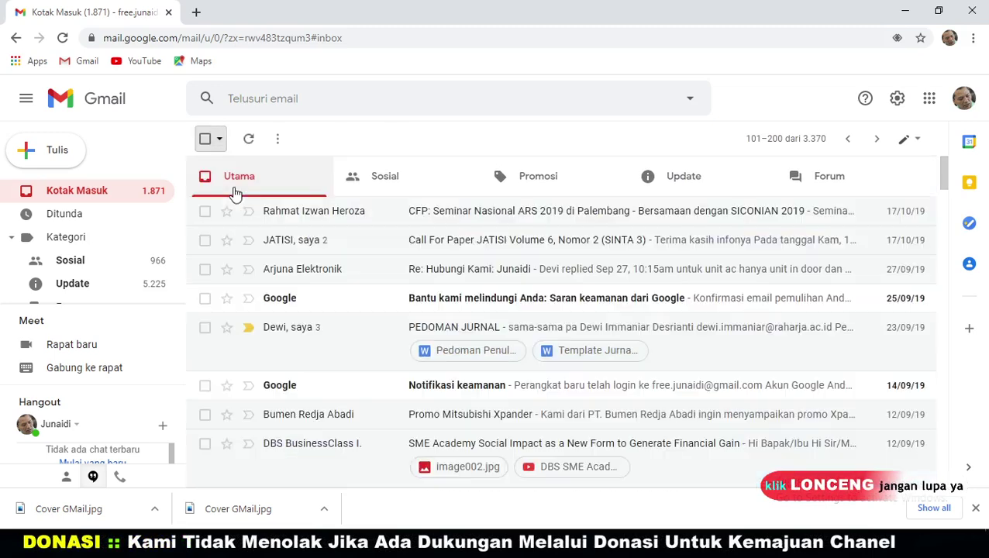
{"action": "left_click", "coordinate": [220, 141]}
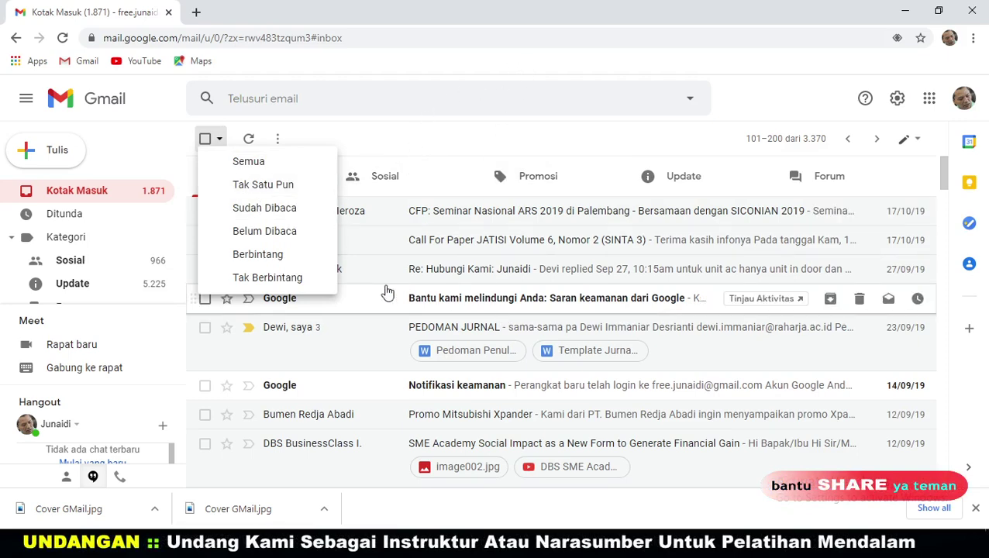
{"action": "left_click", "coordinate": [269, 210]}
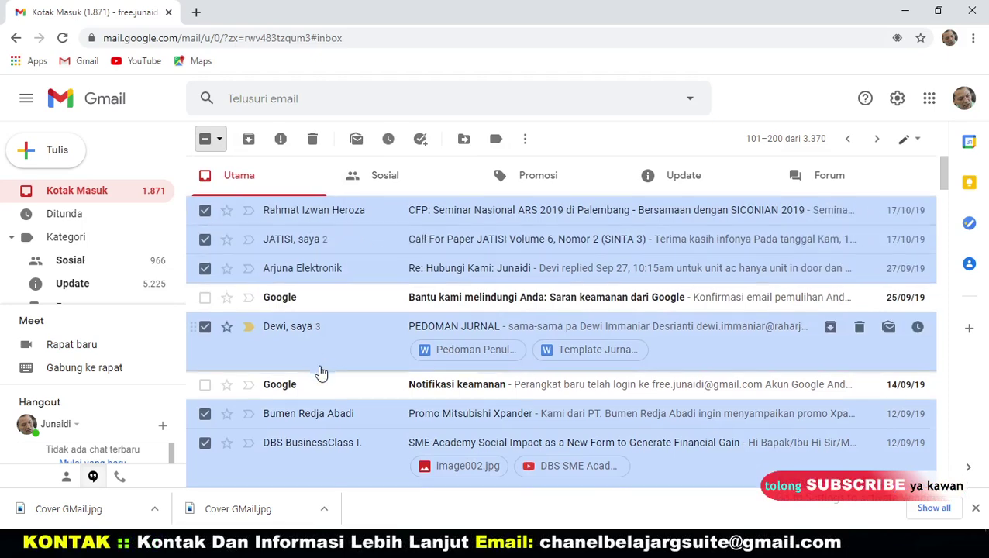
{"action": "scroll", "coordinate": [322, 373], "scroll_direction": "down", "scroll_amount": 2}
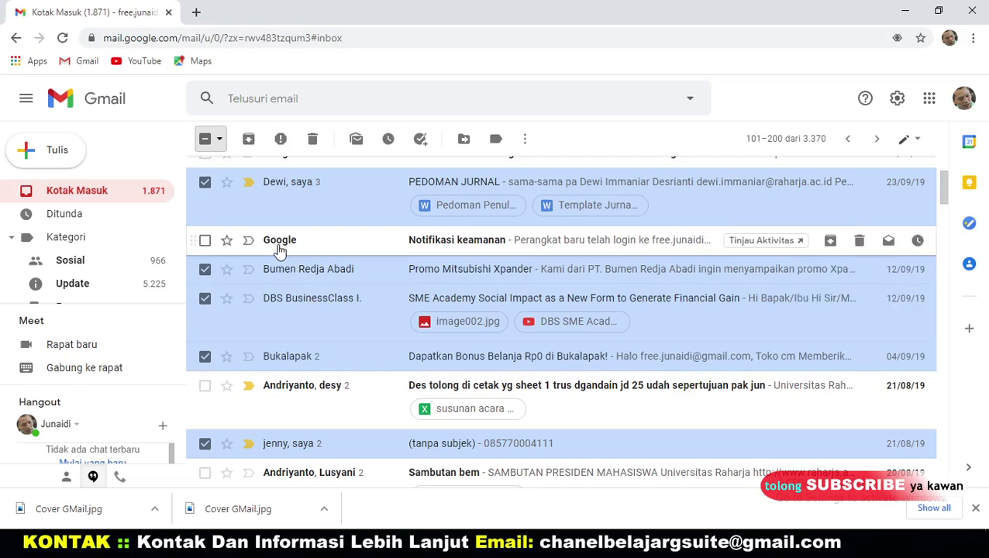
{"action": "scroll", "coordinate": [424, 372], "scroll_direction": "down", "scroll_amount": 3}
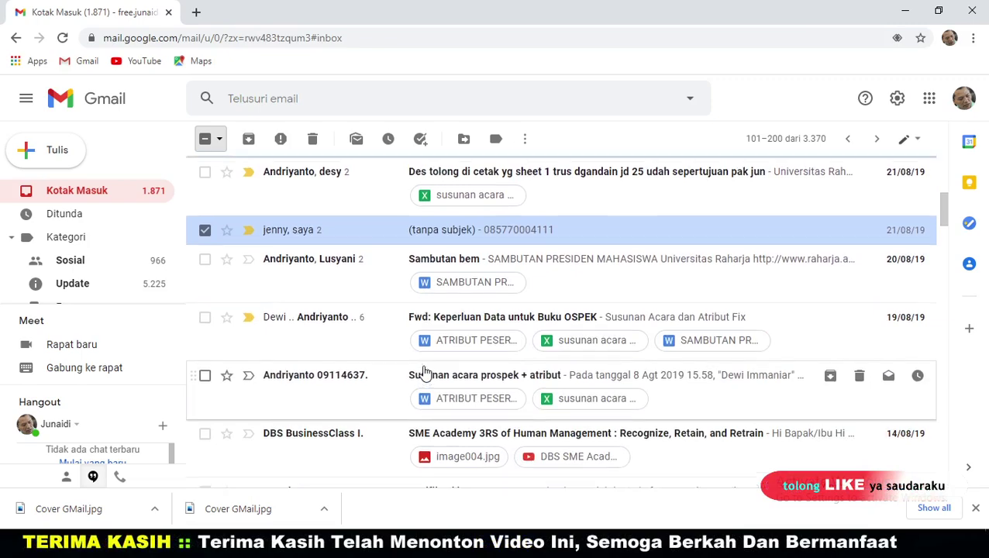
{"action": "scroll", "coordinate": [424, 373], "scroll_direction": "up", "scroll_amount": 3}
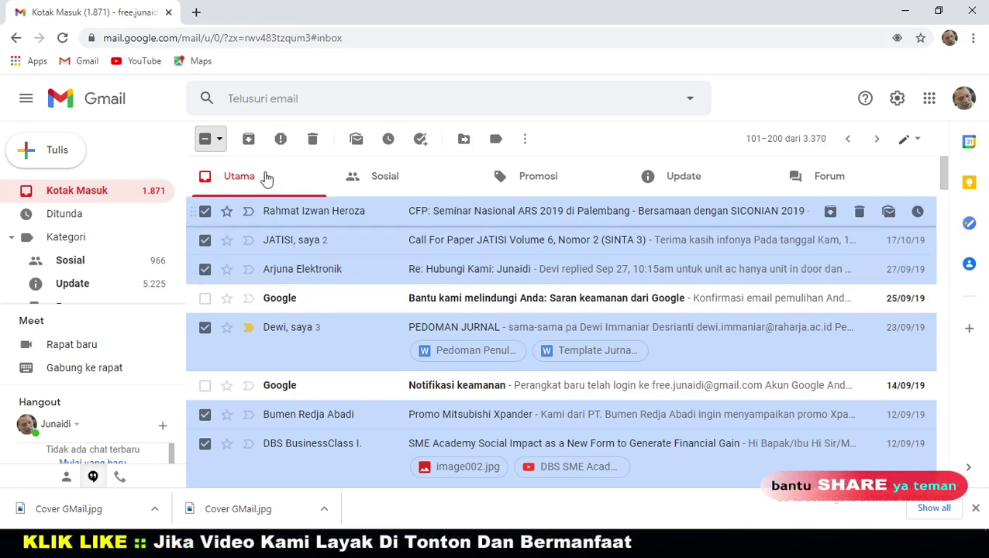
Select only the unread conversations on this page with Belum Dibaca and check the selection down the list
{"action": "left_click", "coordinate": [220, 142]}
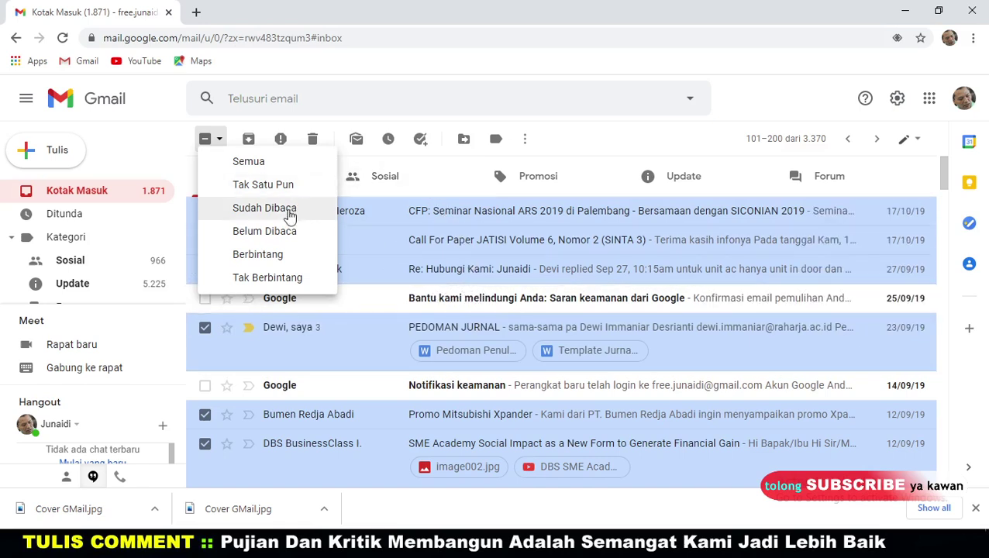
{"action": "left_click", "coordinate": [275, 237]}
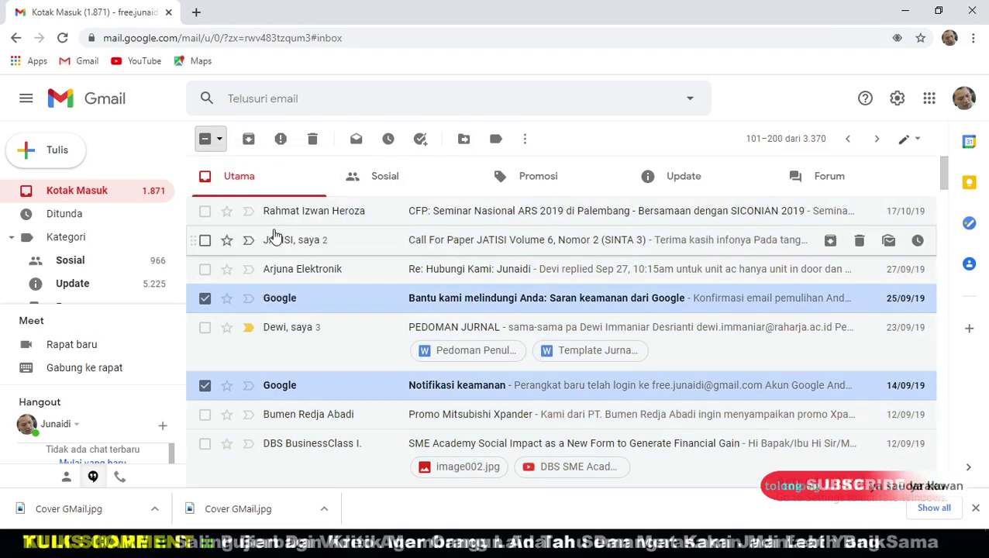
{"action": "scroll", "coordinate": [599, 337], "scroll_direction": "down", "scroll_amount": 2}
{"action": "scroll", "coordinate": [599, 338], "scroll_direction": "down", "scroll_amount": 6}
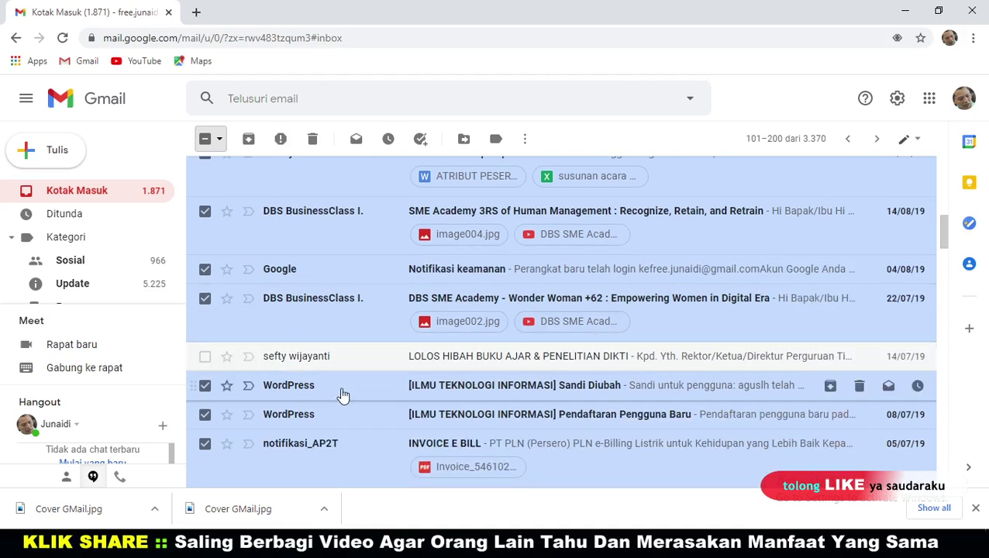
{"action": "scroll", "coordinate": [334, 384], "scroll_direction": "down", "scroll_amount": 2}
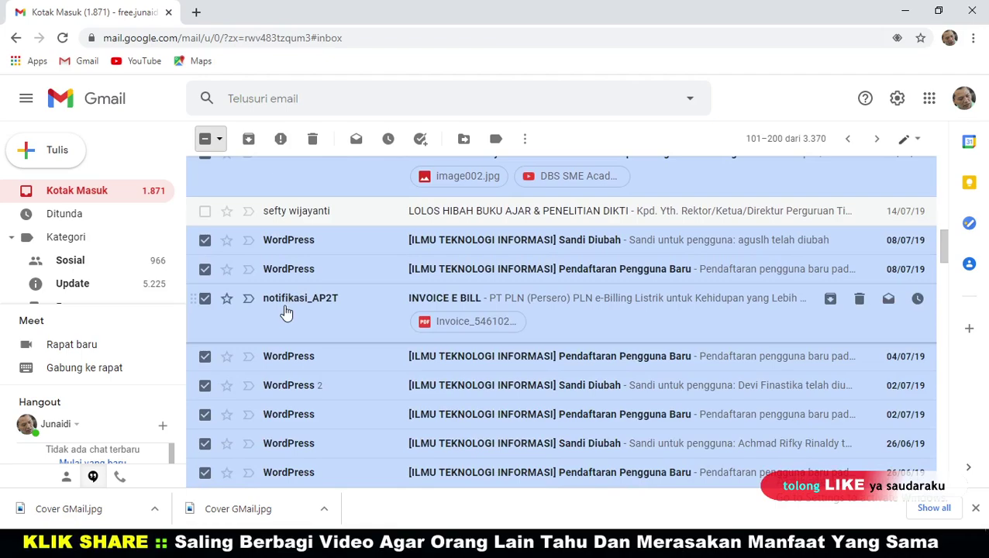
{"action": "scroll", "coordinate": [286, 311], "scroll_direction": "down", "scroll_amount": 2}
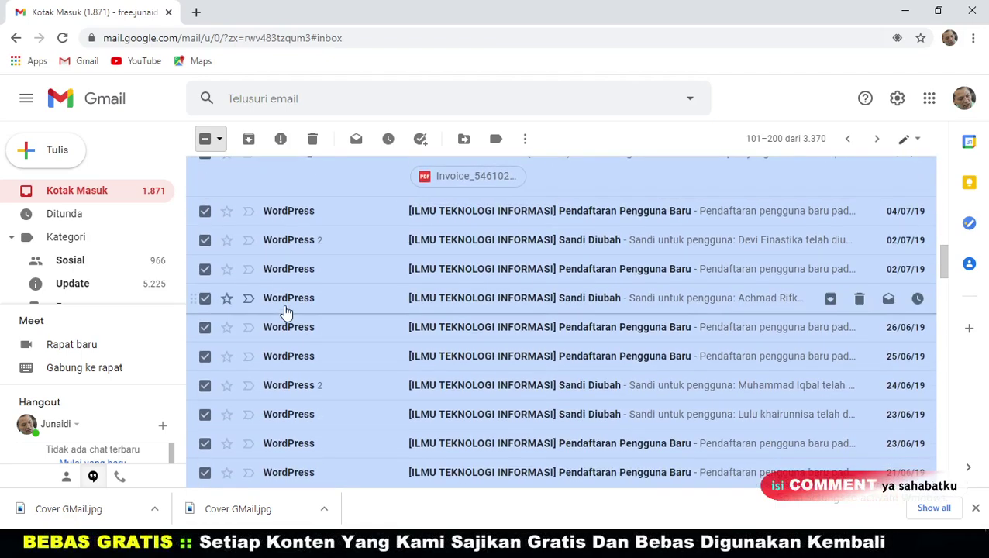
{"action": "scroll", "coordinate": [286, 311], "scroll_direction": "down", "scroll_amount": 4}
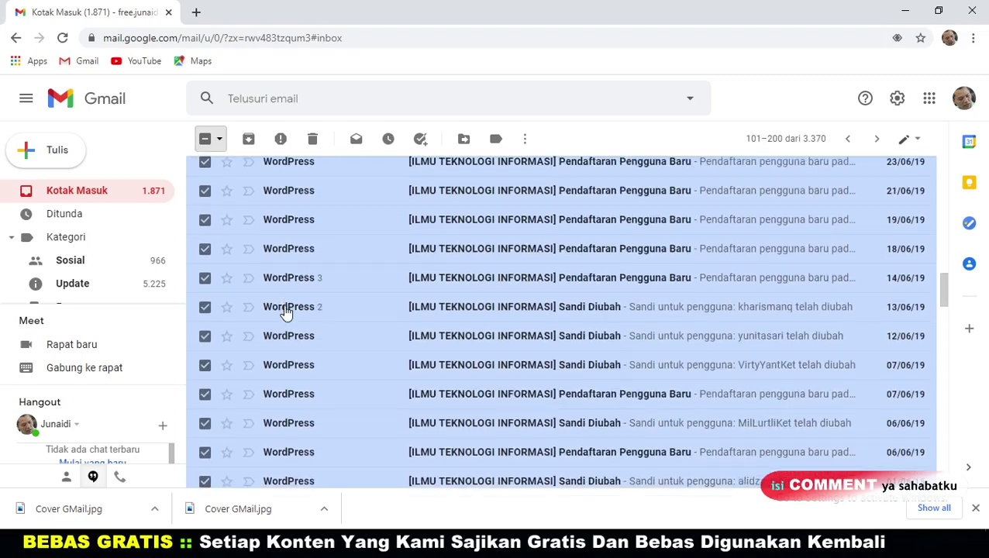
{"action": "scroll", "coordinate": [286, 311], "scroll_direction": "up", "scroll_amount": 8}
{"action": "scroll", "coordinate": [286, 311], "scroll_direction": "up", "scroll_amount": 3}
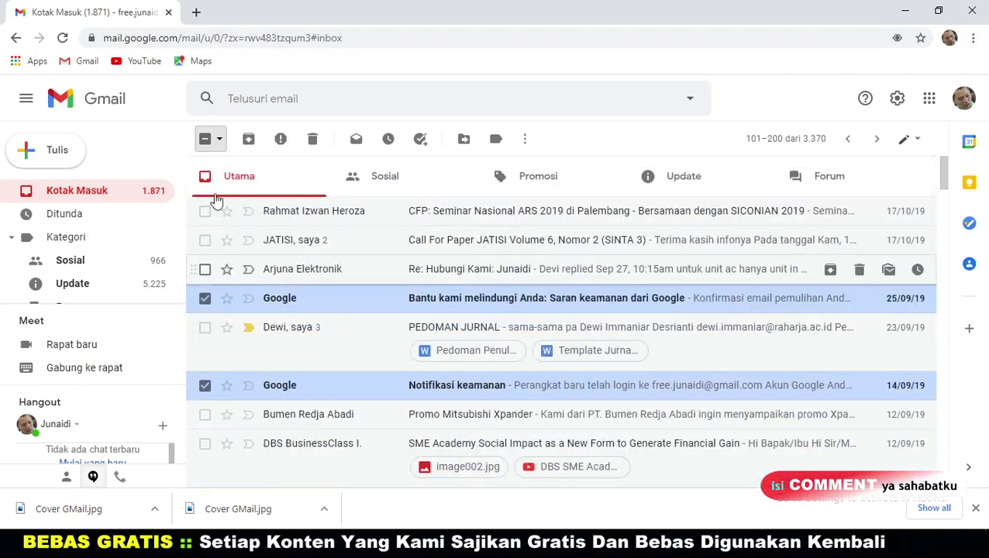
Clear the selection of unread conversations with Tak Satu Pun
{"action": "left_click", "coordinate": [220, 139]}
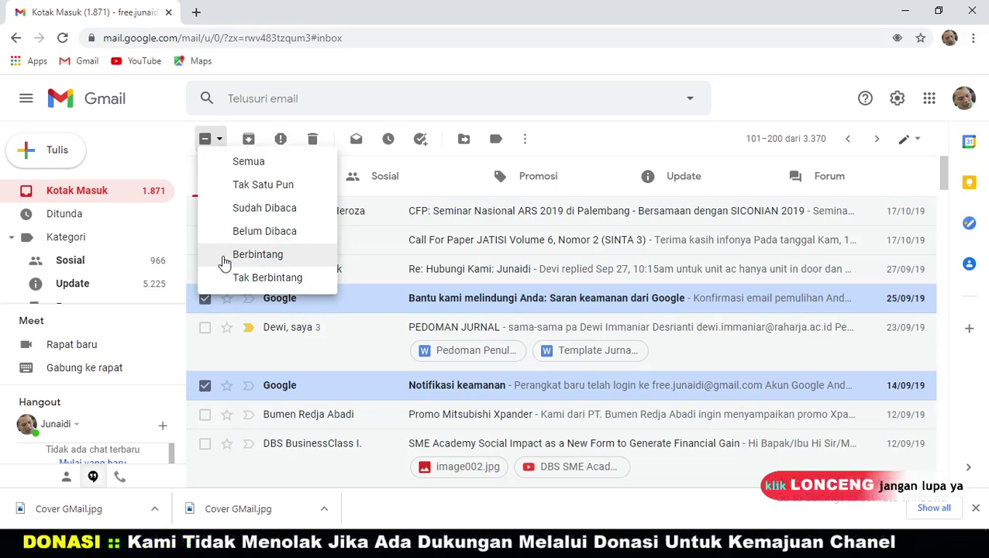
{"action": "left_click", "coordinate": [749, 99]}
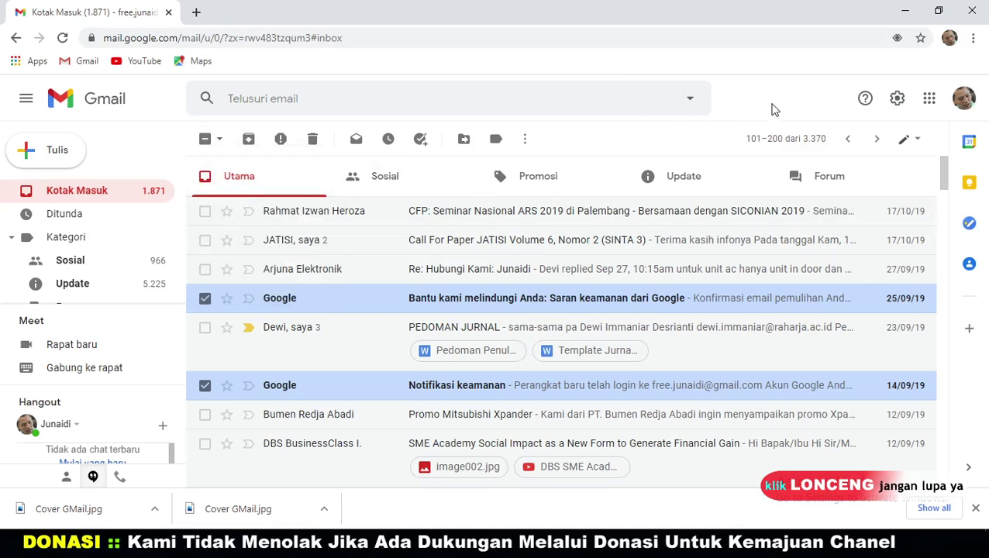
{"action": "left_click", "coordinate": [220, 140]}
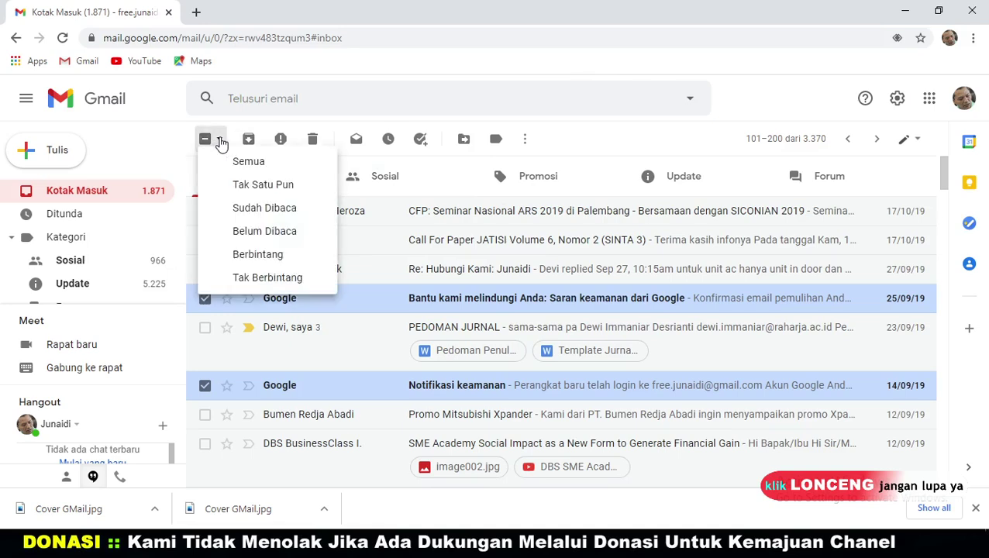
{"action": "left_click", "coordinate": [234, 188]}
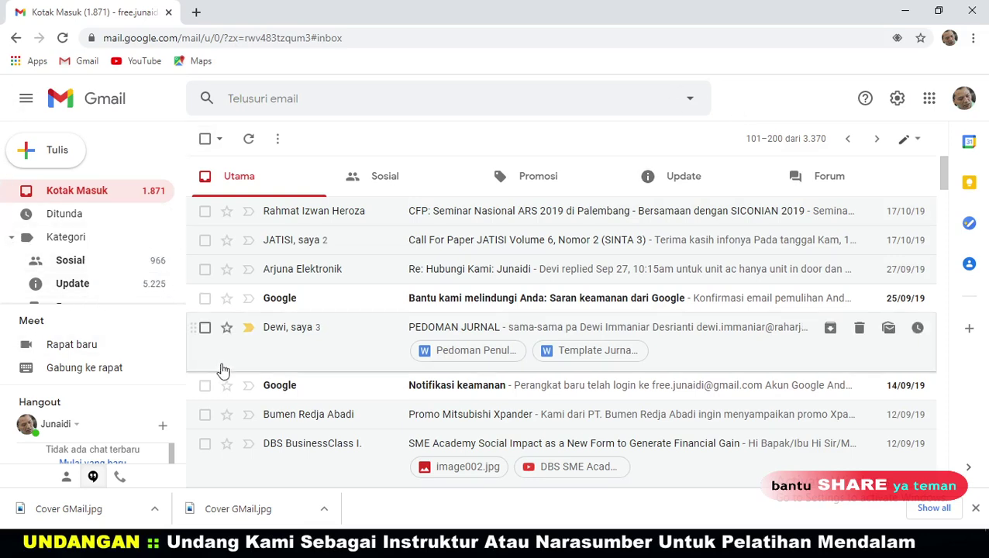
Star the DBS SME Academy conversation dated 22/07/19 and the Google "Notifikasi keamanan" conversation dated 26/05/19
{"action": "scroll", "coordinate": [239, 370], "scroll_direction": "down", "scroll_amount": 7}
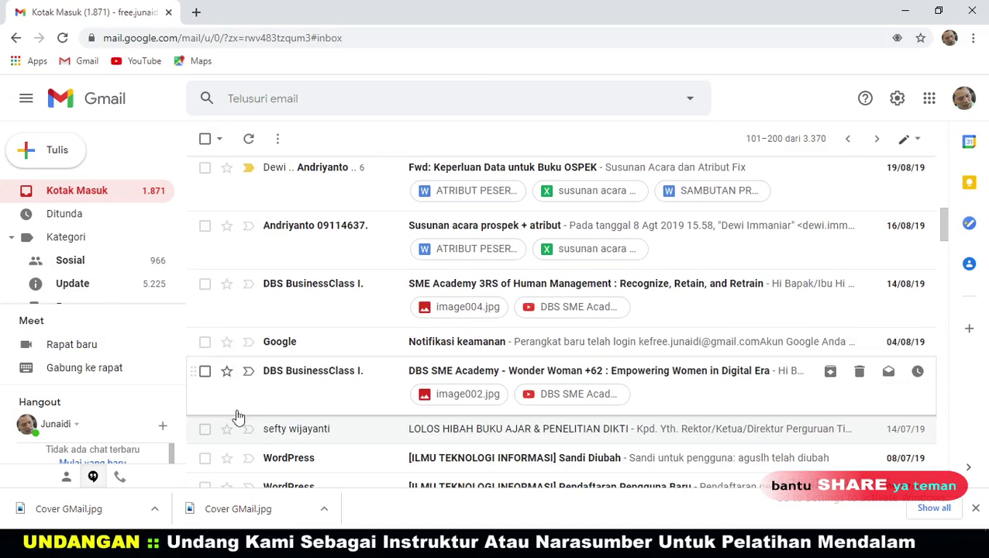
{"action": "left_click", "coordinate": [227, 372]}
{"action": "scroll", "coordinate": [228, 378], "scroll_direction": "down", "scroll_amount": 4}
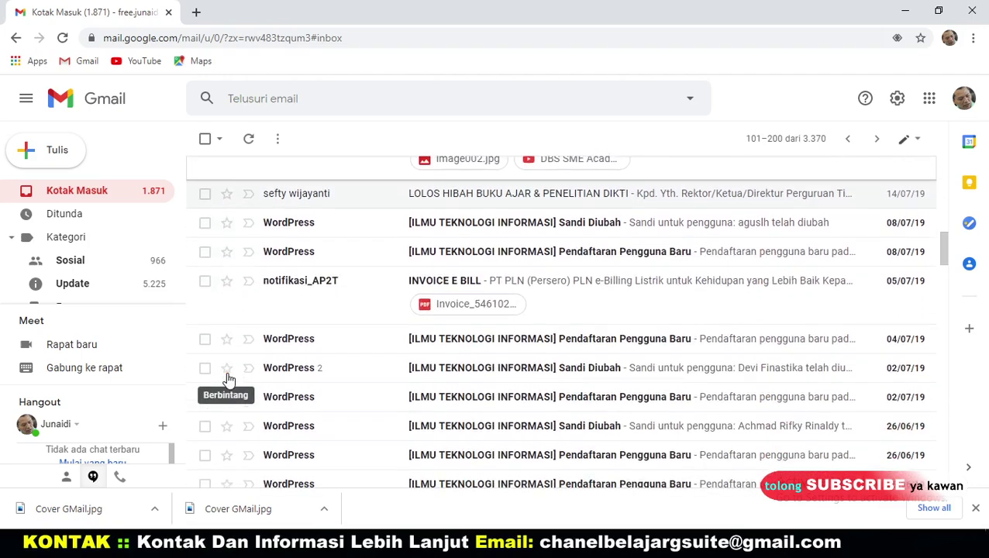
{"action": "scroll", "coordinate": [224, 349], "scroll_direction": "down", "scroll_amount": 6}
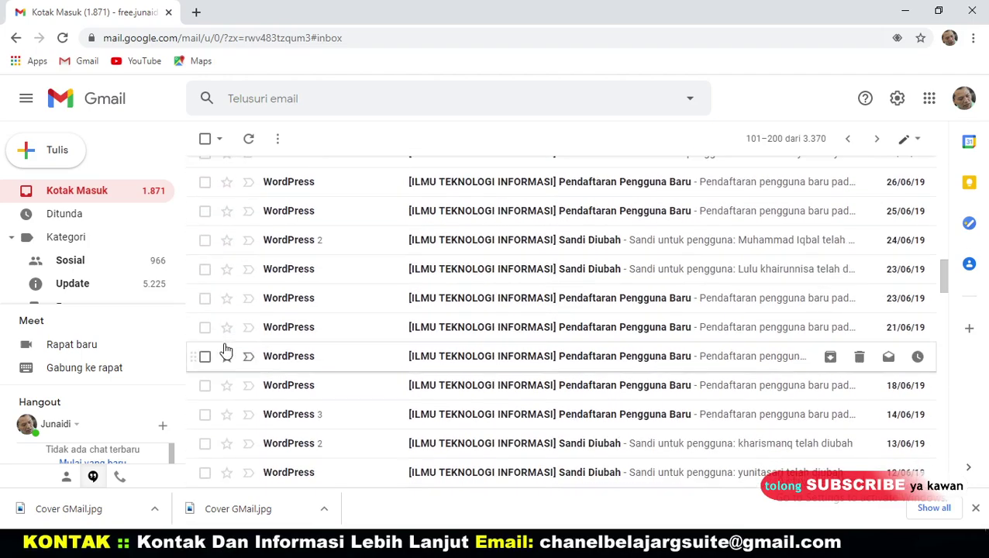
{"action": "scroll", "coordinate": [225, 349], "scroll_direction": "down", "scroll_amount": 3}
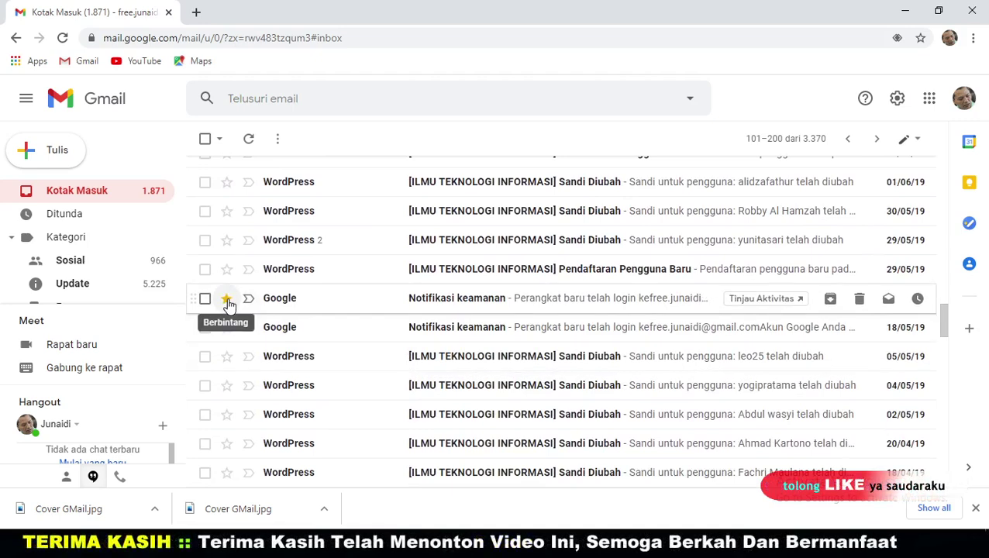
{"action": "scroll", "coordinate": [231, 306], "scroll_direction": "up", "scroll_amount": 10}
{"action": "scroll", "coordinate": [234, 311], "scroll_direction": "up", "scroll_amount": 5}
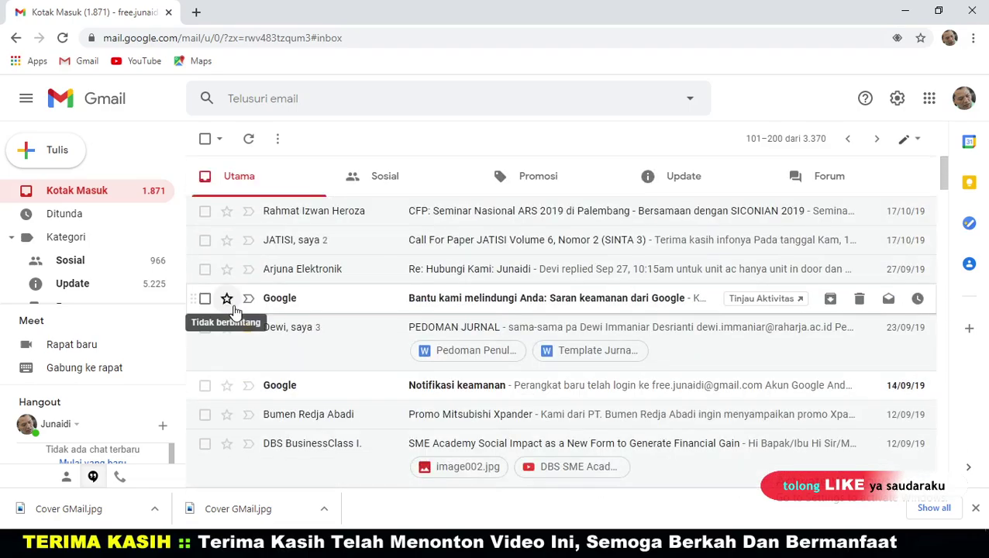
{"action": "scroll", "coordinate": [310, 303], "scroll_direction": "down", "scroll_amount": 1}
{"action": "scroll", "coordinate": [312, 302], "scroll_direction": "down", "scroll_amount": 10}
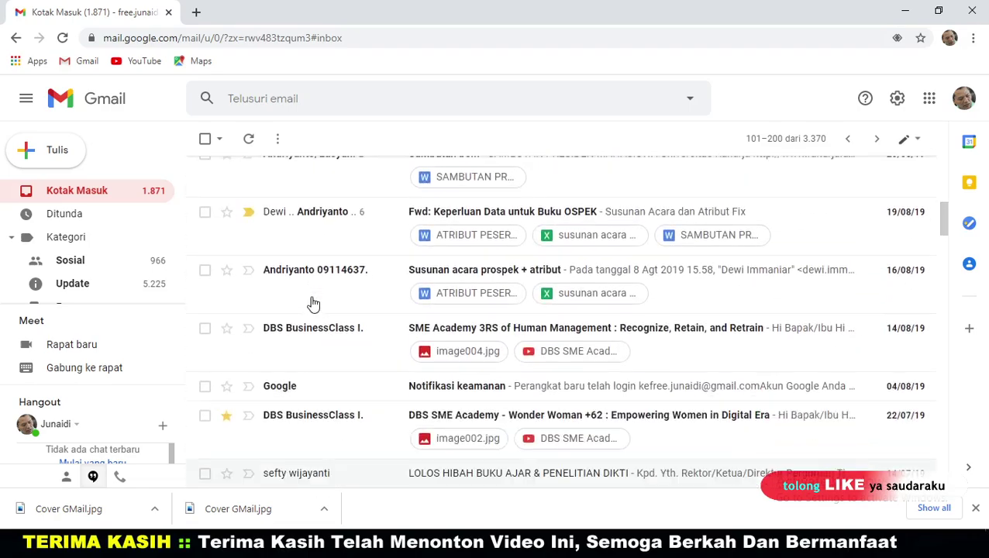
{"action": "scroll", "coordinate": [313, 302], "scroll_direction": "up", "scroll_amount": 10}
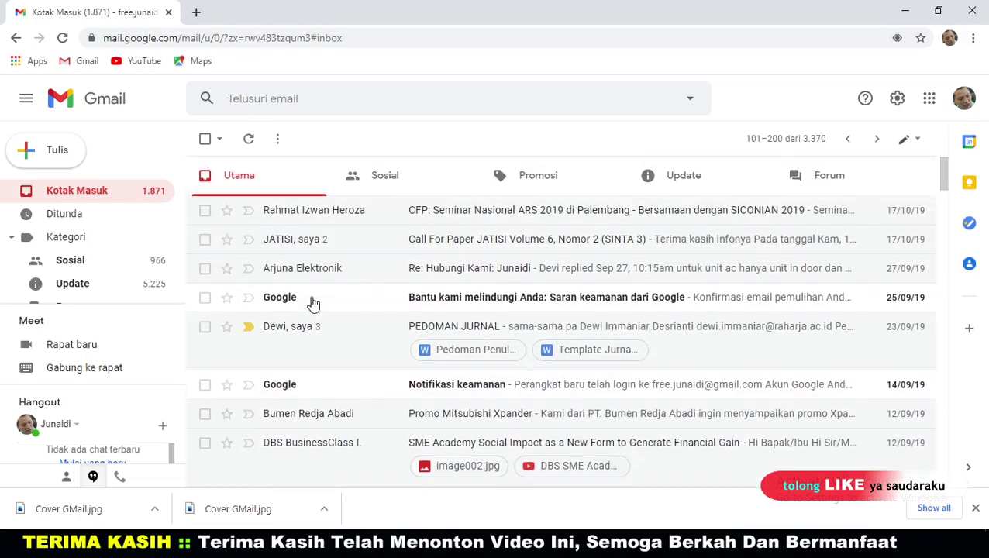
Select only the starred conversations on this page with Berbintang and check the selection down the list
{"action": "left_click", "coordinate": [219, 141]}
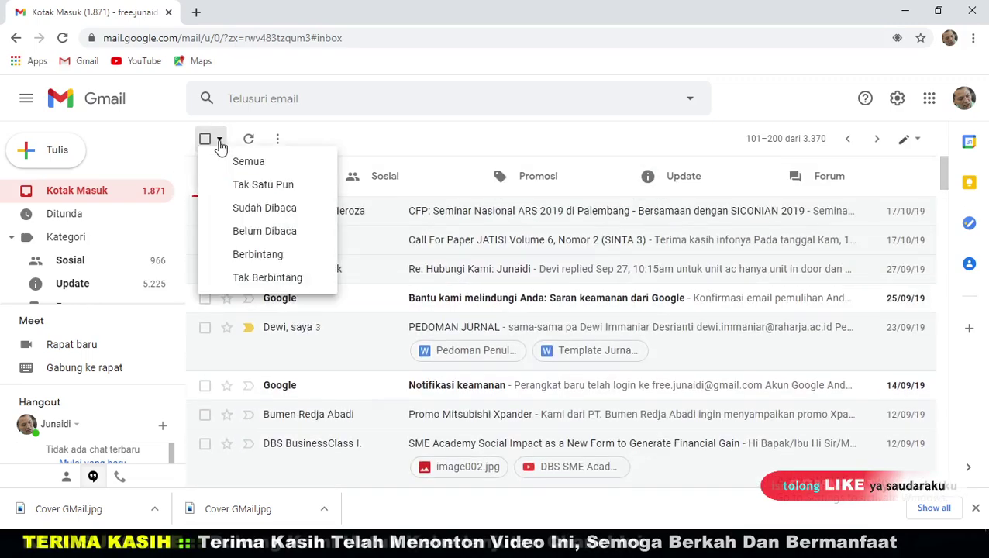
{"action": "left_click", "coordinate": [256, 257]}
{"action": "scroll", "coordinate": [300, 280], "scroll_direction": "down", "scroll_amount": 3}
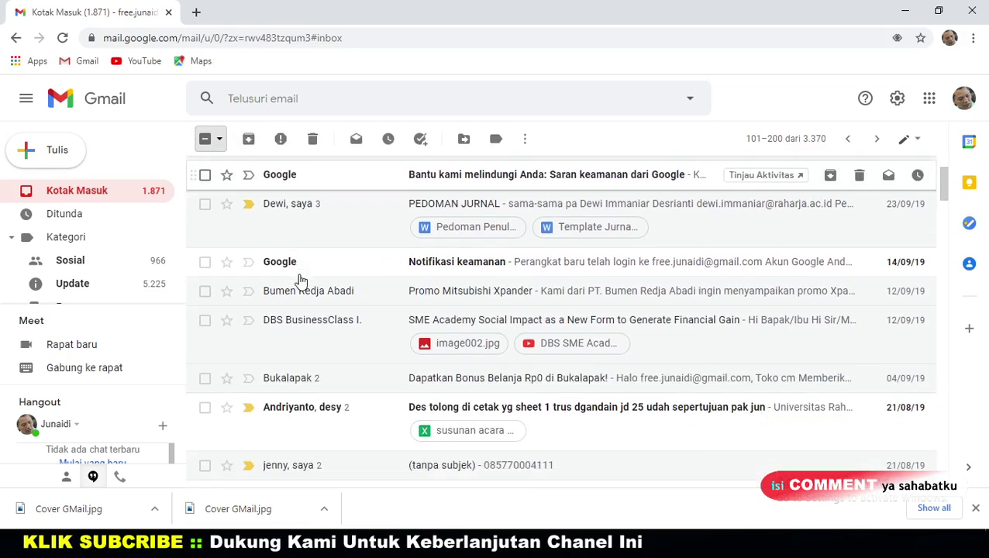
{"action": "scroll", "coordinate": [301, 281], "scroll_direction": "down", "scroll_amount": 8}
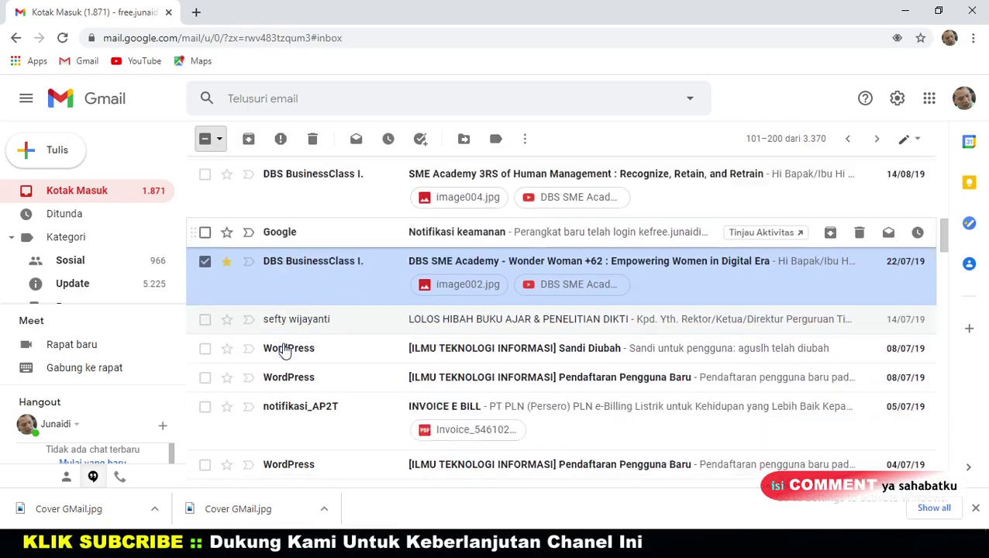
{"action": "scroll", "coordinate": [285, 351], "scroll_direction": "down", "scroll_amount": 8}
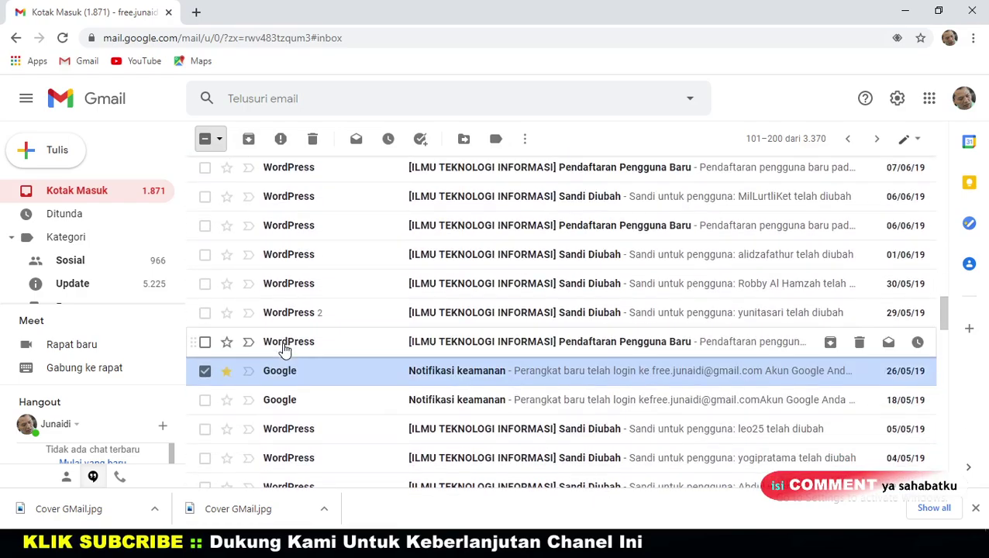
Select only the unstarred conversations on this page with Tak Berbintang and check the selection up to the start of the list
{"action": "left_click", "coordinate": [220, 141]}
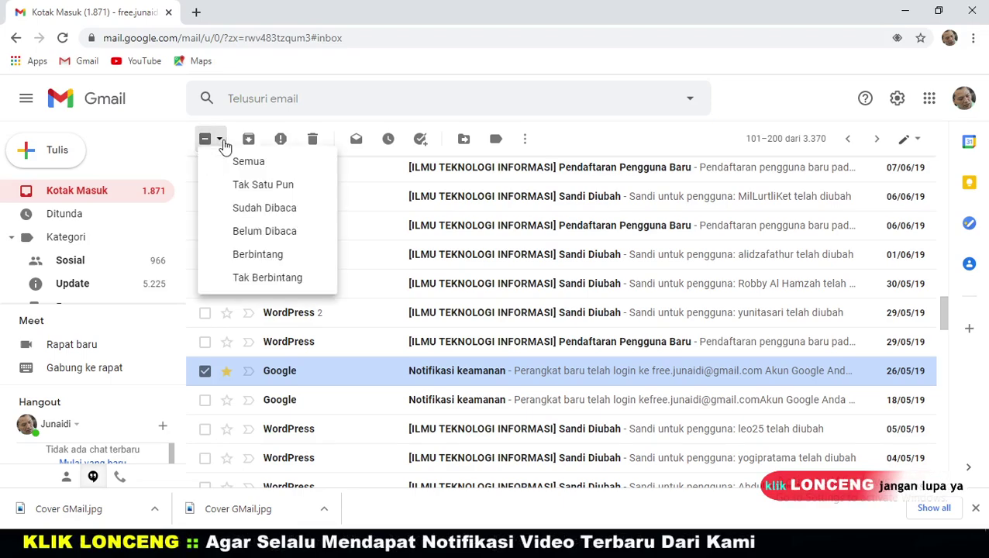
{"action": "left_click", "coordinate": [265, 278]}
{"action": "scroll", "coordinate": [290, 308], "scroll_direction": "up", "scroll_amount": 3}
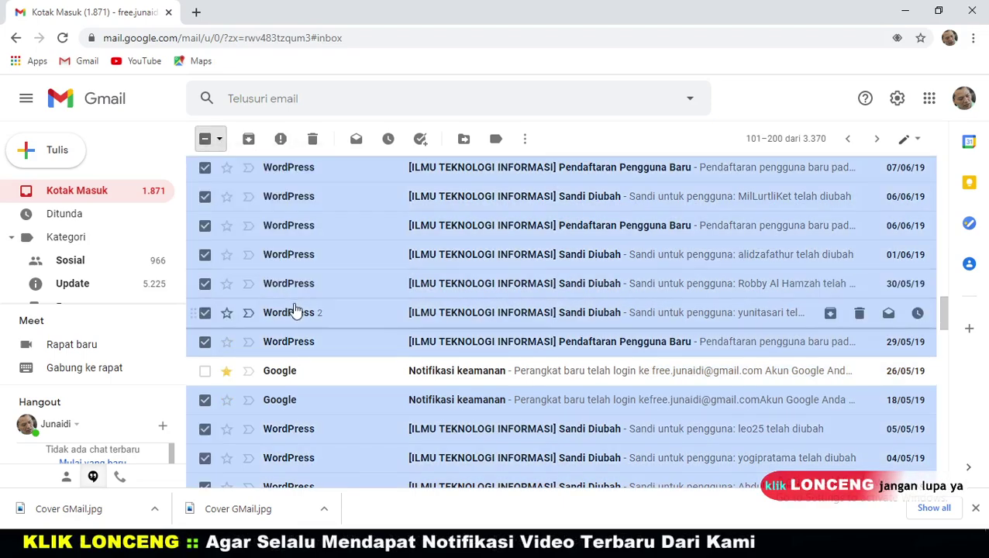
{"action": "scroll", "coordinate": [294, 310], "scroll_direction": "up", "scroll_amount": 15}
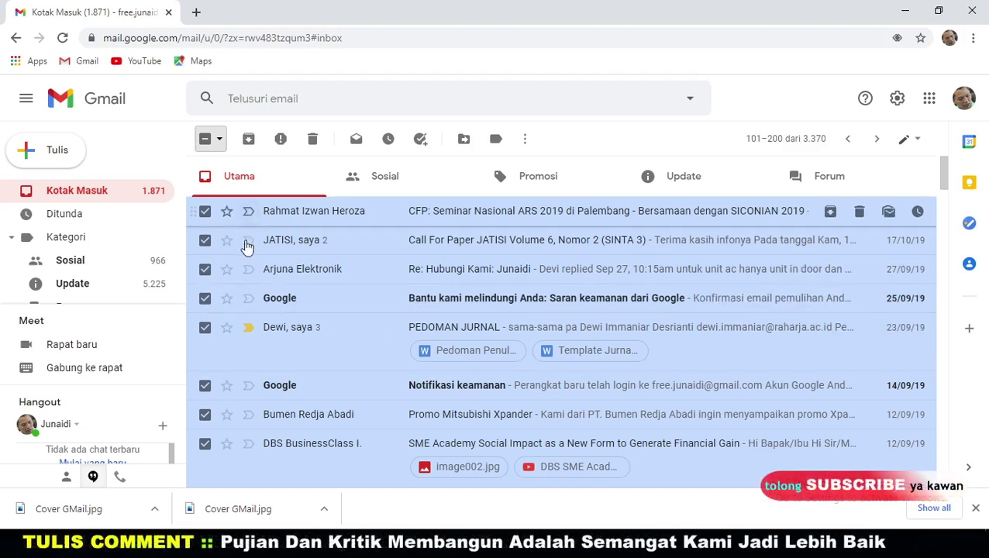
{"action": "left_click", "coordinate": [222, 144]}
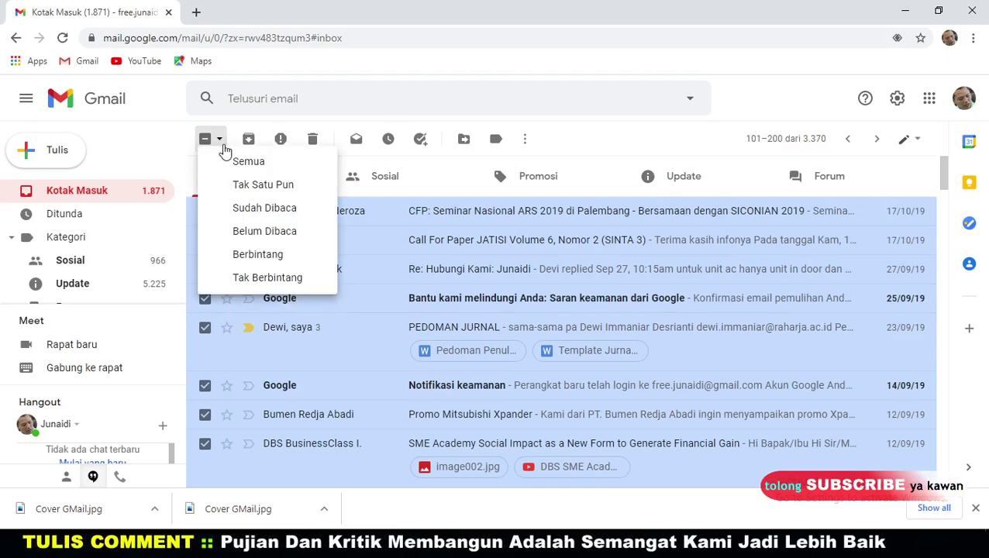
{"action": "left_click", "coordinate": [256, 279]}
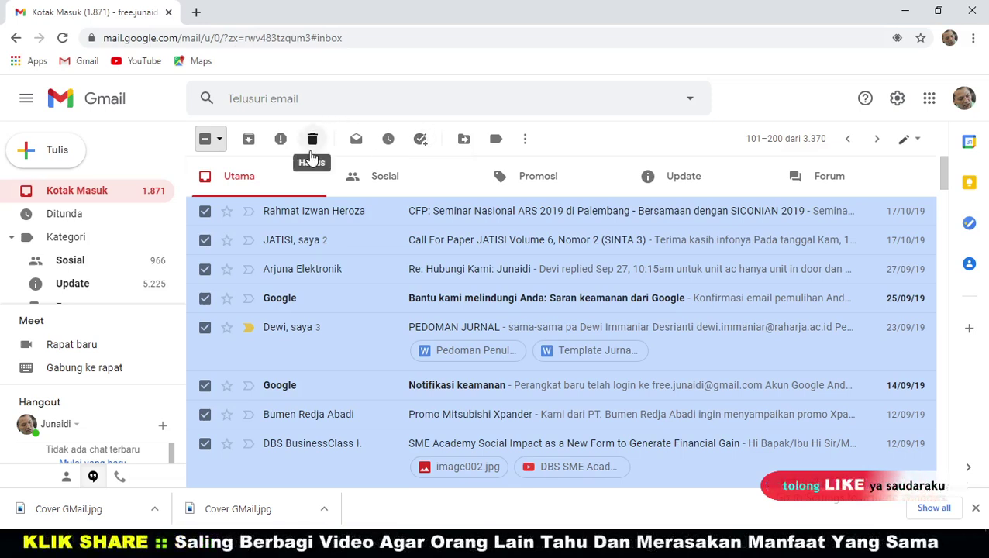
Deselect all the unstarred conversations with Tak Satu Pun
{"action": "left_click", "coordinate": [221, 141]}
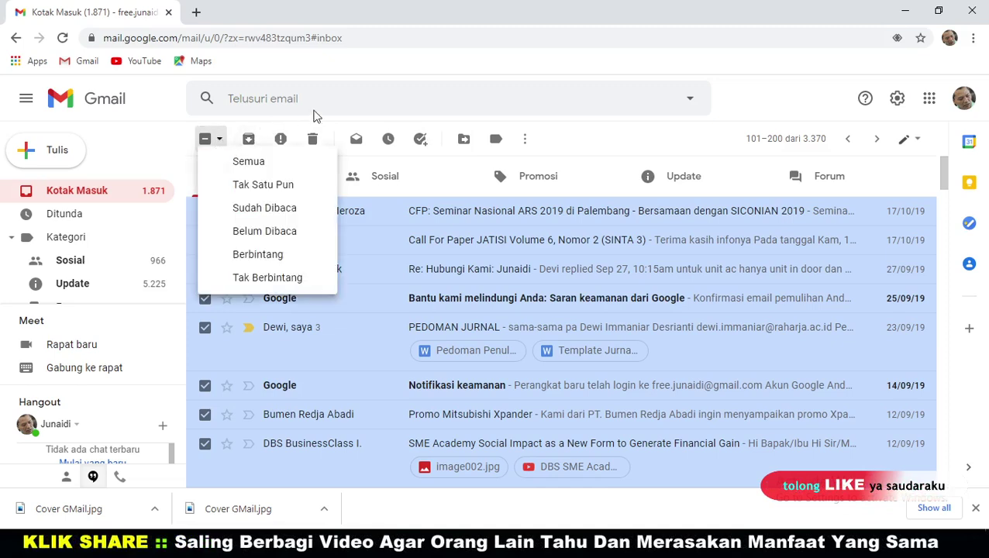
{"action": "left_click", "coordinate": [748, 109]}
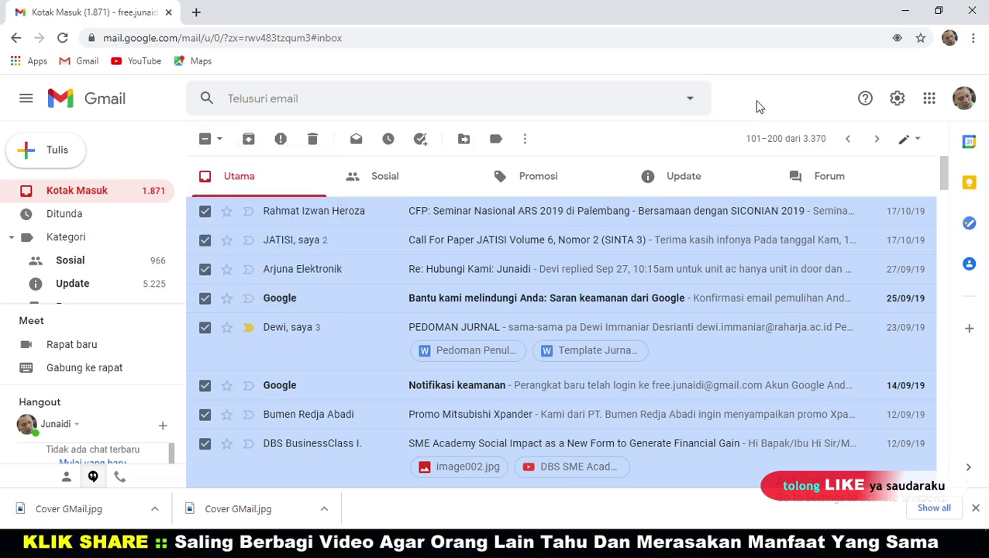
{"action": "left_click", "coordinate": [217, 143]}
{"action": "left_click", "coordinate": [238, 186]}
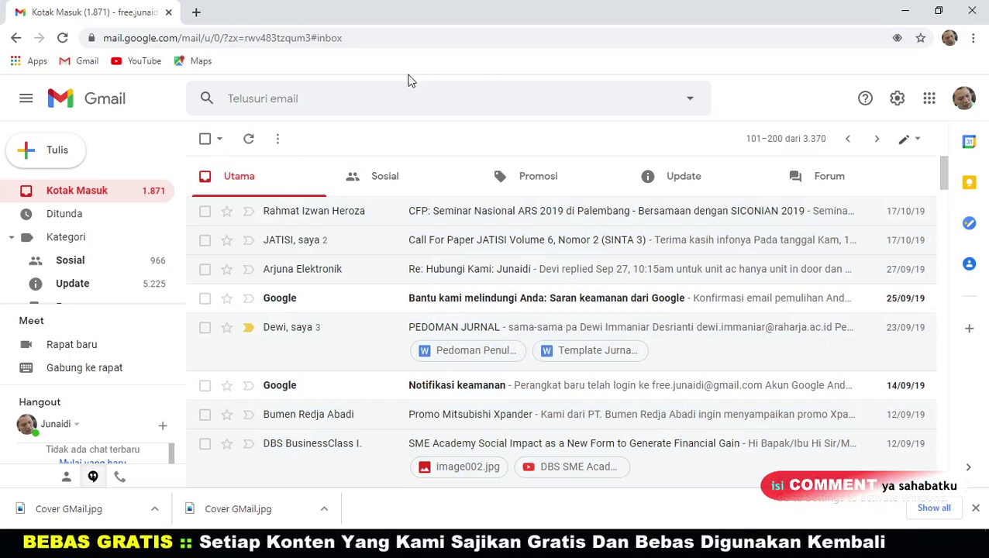
{"action": "left_click", "coordinate": [260, 98]}
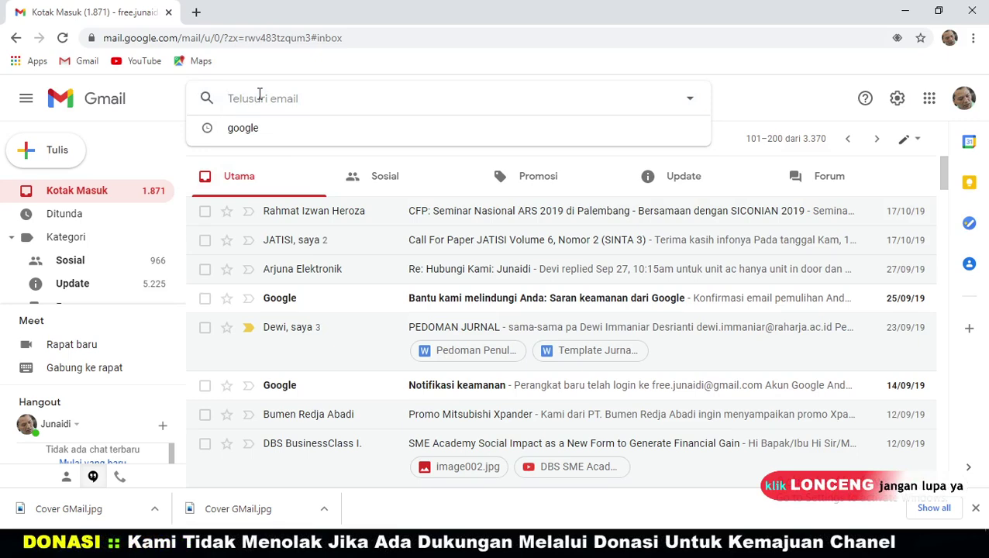
{"action": "left_click", "coordinate": [790, 98]}
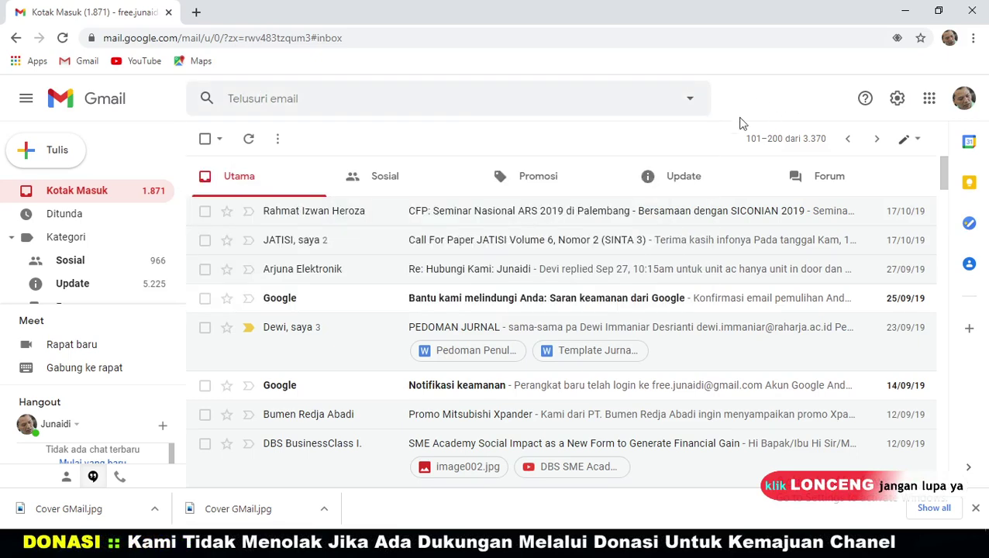
{"action": "scroll", "coordinate": [513, 294], "scroll_direction": "down", "scroll_amount": 4}
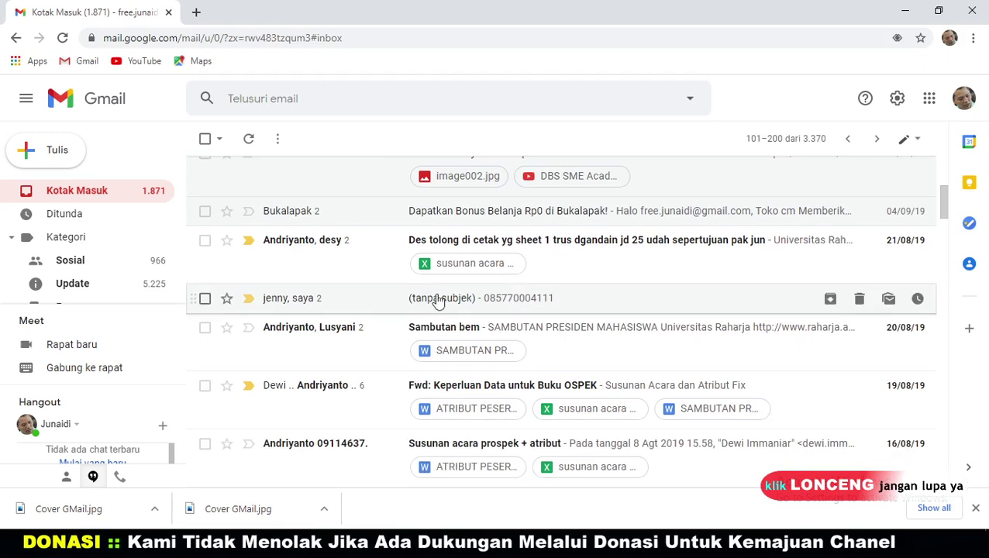
{"action": "scroll", "coordinate": [438, 302], "scroll_direction": "up", "scroll_amount": 5}
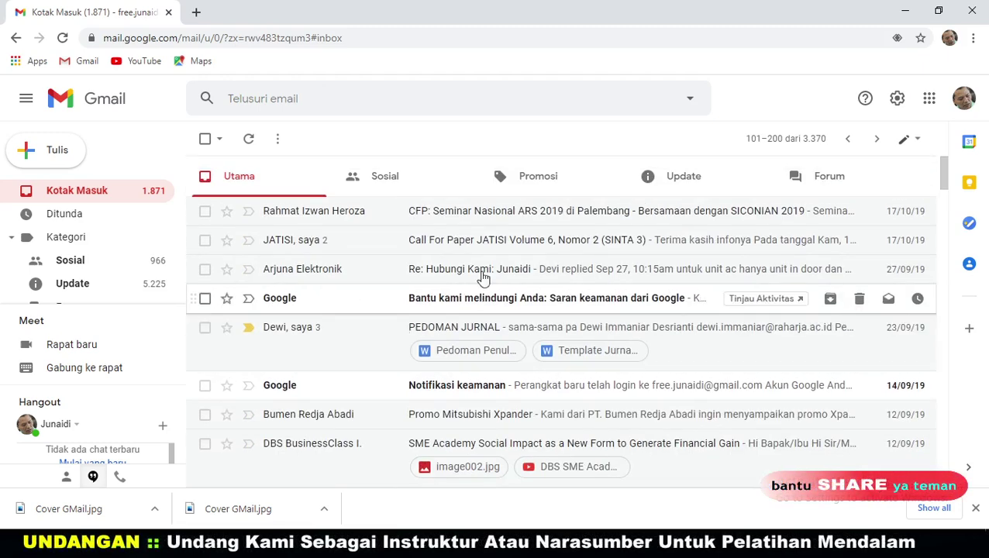
Search the mail for the keyword google
{"action": "left_click", "coordinate": [277, 98]}
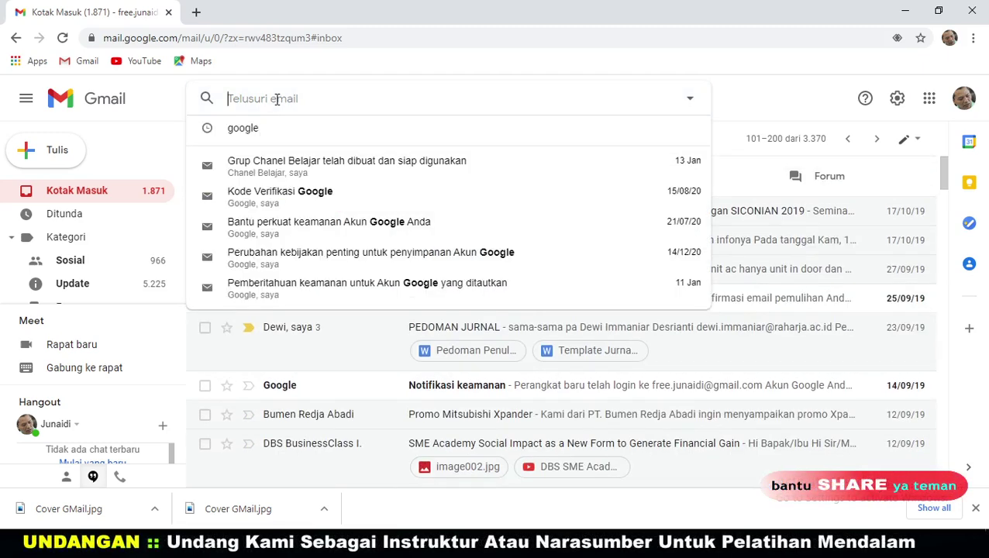
{"action": "type", "text": "google"}
{"action": "key", "text": "Return"}
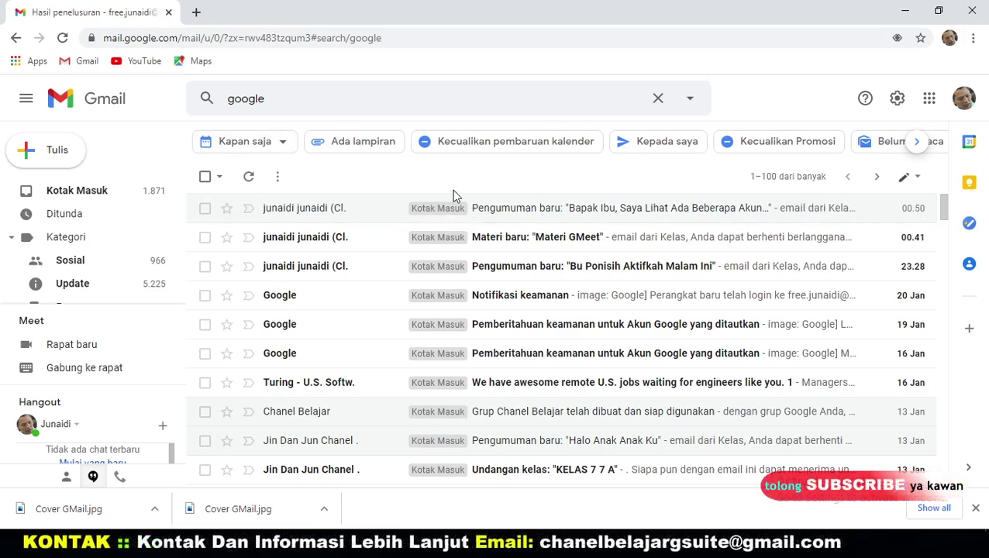
Examine the search results for google, checking the senders and subjects down the list and back at its start
{"action": "scroll", "coordinate": [746, 258], "scroll_direction": "down", "scroll_amount": 1}
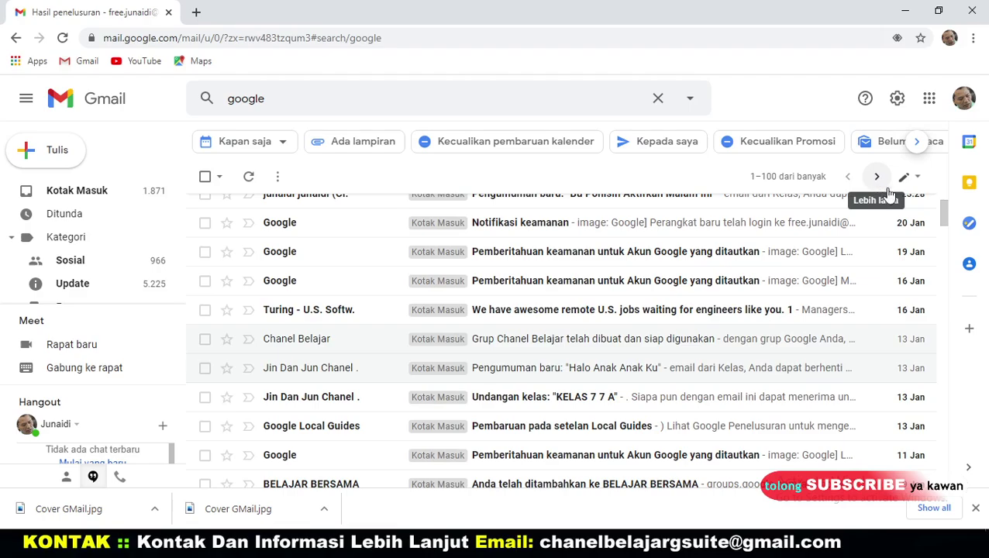
{"action": "scroll", "coordinate": [855, 283], "scroll_direction": "down", "scroll_amount": 10}
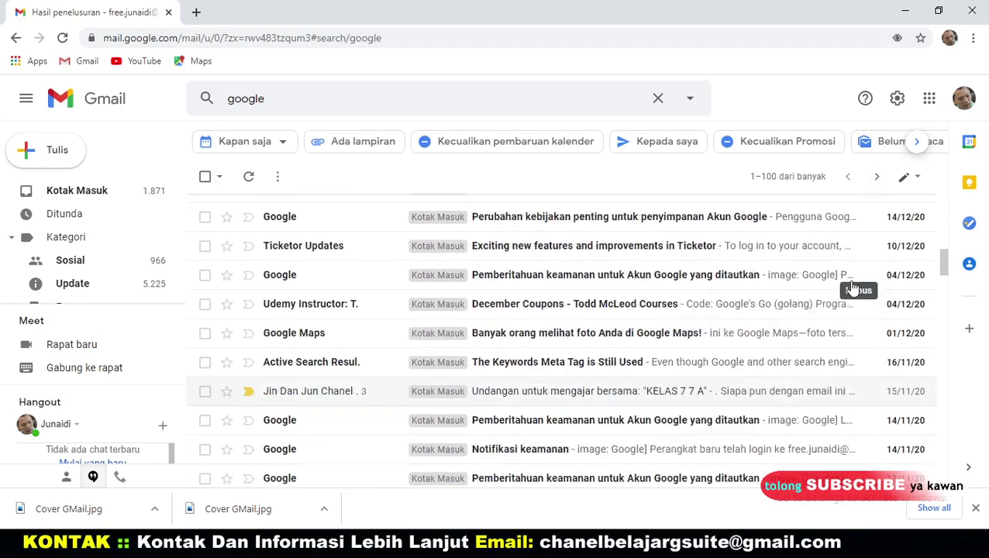
{"action": "scroll", "coordinate": [374, 252], "scroll_direction": "up", "scroll_amount": 10}
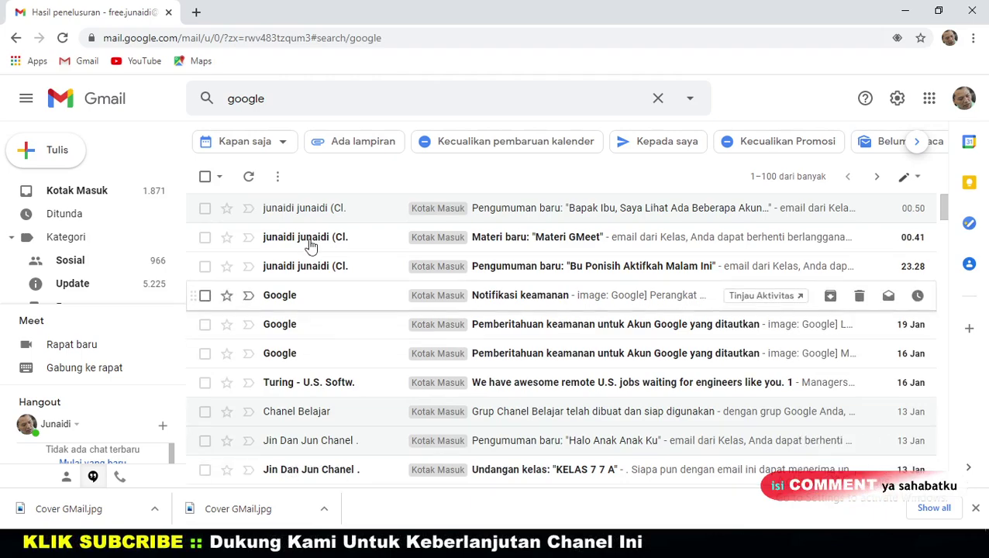
{"action": "scroll", "coordinate": [312, 236], "scroll_direction": "down", "scroll_amount": 1}
{"action": "scroll", "coordinate": [312, 233], "scroll_direction": "down", "scroll_amount": 3}
{"action": "scroll", "coordinate": [313, 262], "scroll_direction": "down", "scroll_amount": 2}
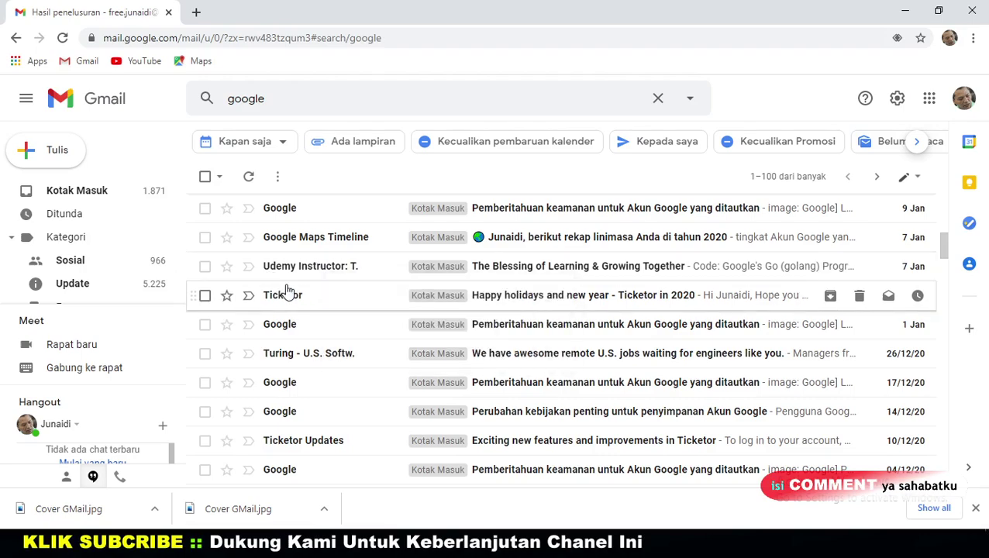
{"action": "scroll", "coordinate": [283, 280], "scroll_direction": "down", "scroll_amount": 1}
{"action": "scroll", "coordinate": [266, 239], "scroll_direction": "up", "scroll_amount": 5}
{"action": "scroll", "coordinate": [266, 239], "scroll_direction": "up", "scroll_amount": 1}
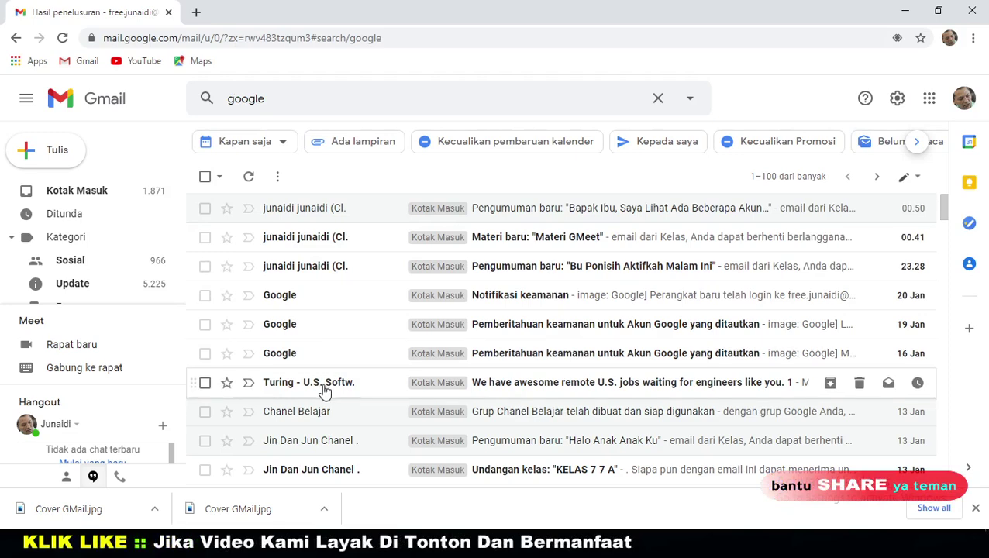
{"action": "mouse_move", "coordinate": [338, 393]}
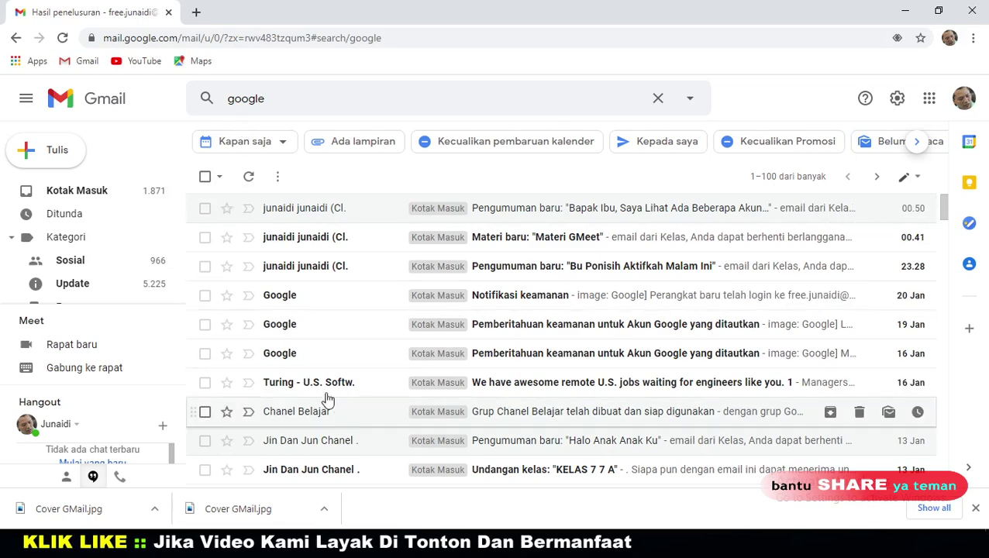
{"action": "scroll", "coordinate": [298, 380], "scroll_direction": "down", "scroll_amount": 3}
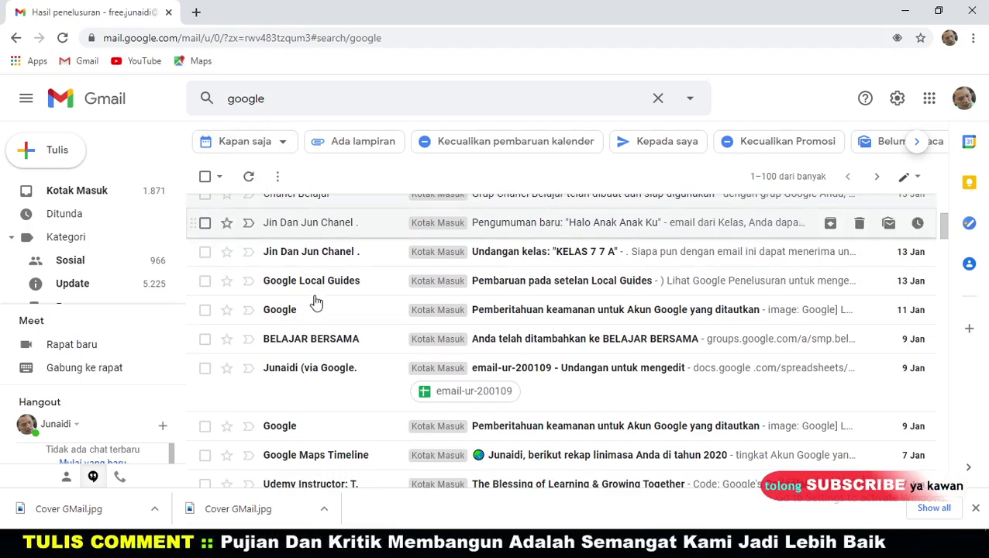
{"action": "scroll", "coordinate": [313, 302], "scroll_direction": "up", "scroll_amount": 3}
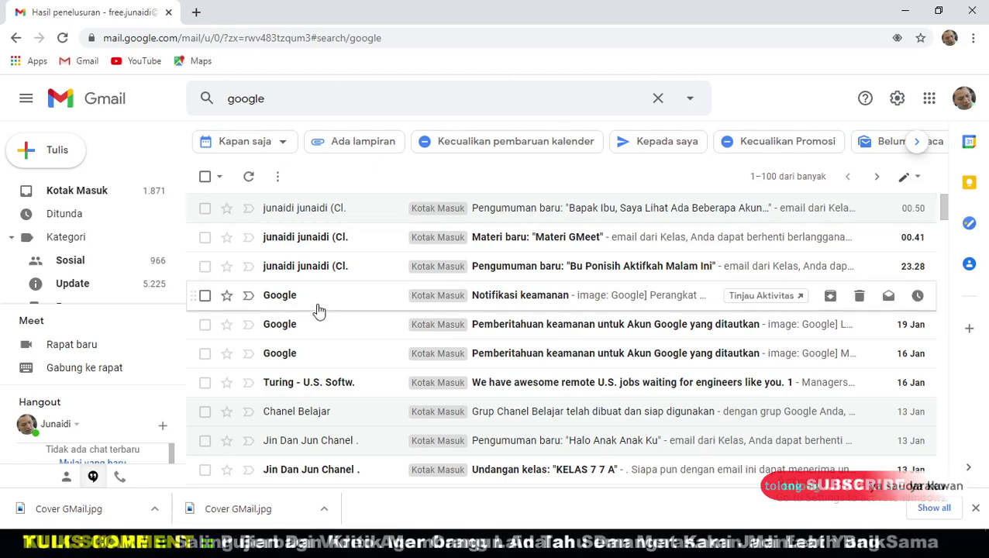
Open the first result, "Pengumuman baru: Bapak Ibu, Saya Lihat Ada Beberapa Akun...", check it for the word google, and return to the results
{"action": "left_click", "coordinate": [666, 210]}
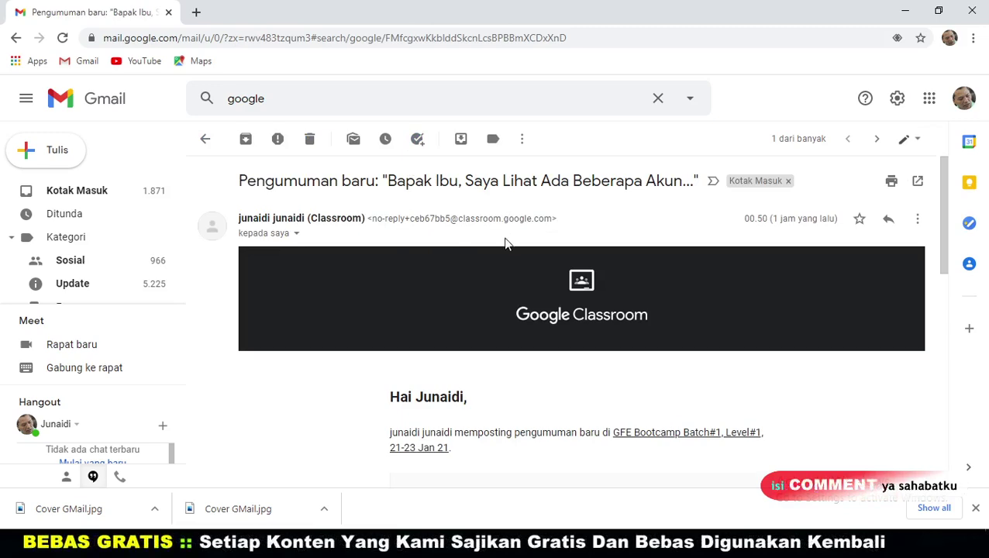
{"action": "scroll", "coordinate": [504, 242], "scroll_direction": "down", "scroll_amount": 8}
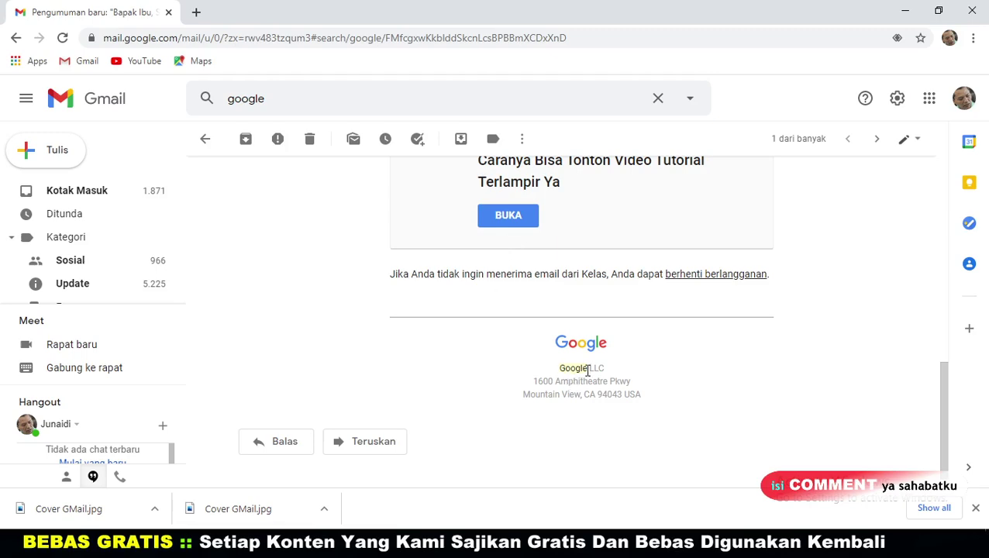
{"action": "scroll", "coordinate": [586, 371], "scroll_direction": "up", "scroll_amount": 10}
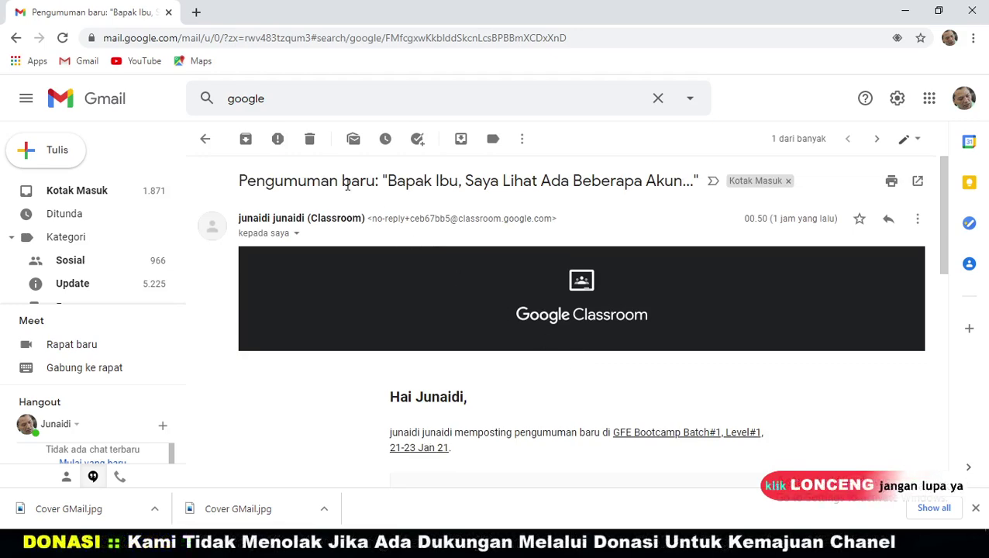
{"action": "left_click", "coordinate": [204, 140]}
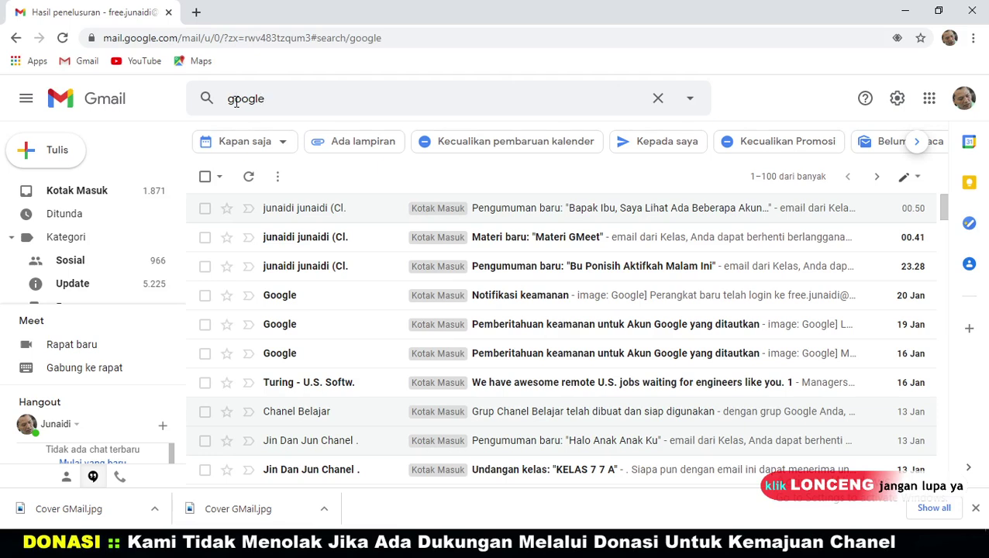
Examine the advanced search criteria, especially the keyword under Mengandung kata-kata, and close the form without searching
{"action": "left_click", "coordinate": [697, 108]}
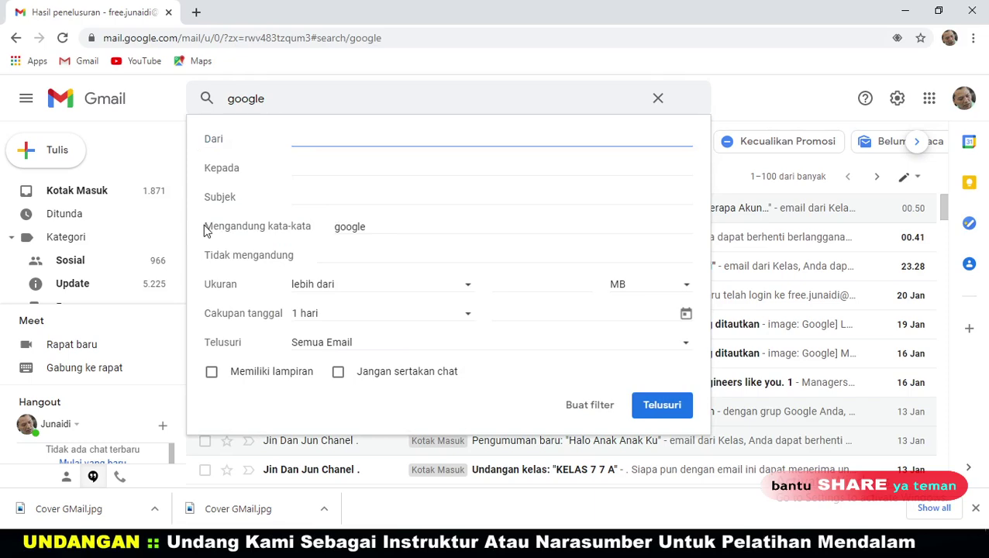
{"action": "left_click", "coordinate": [380, 229]}
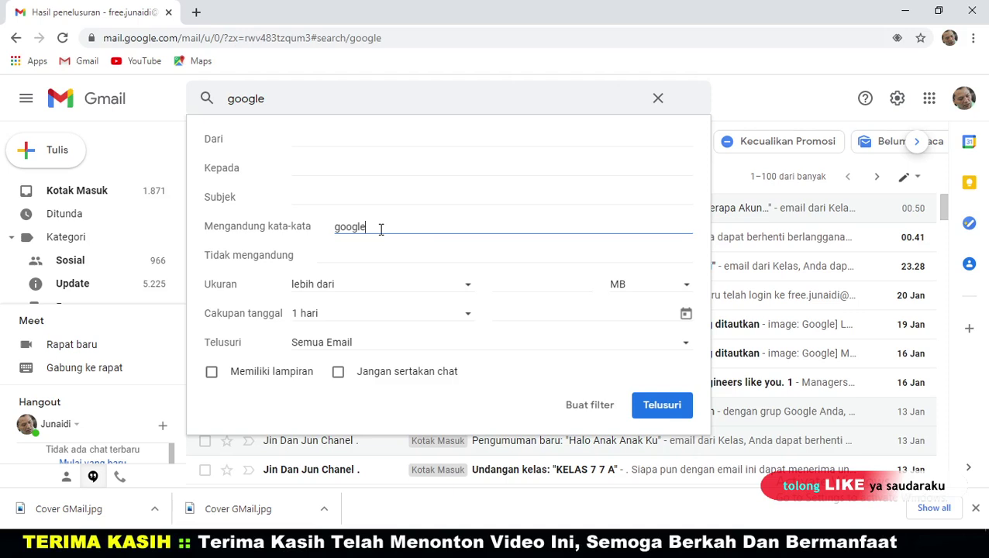
{"action": "left_click", "coordinate": [737, 106]}
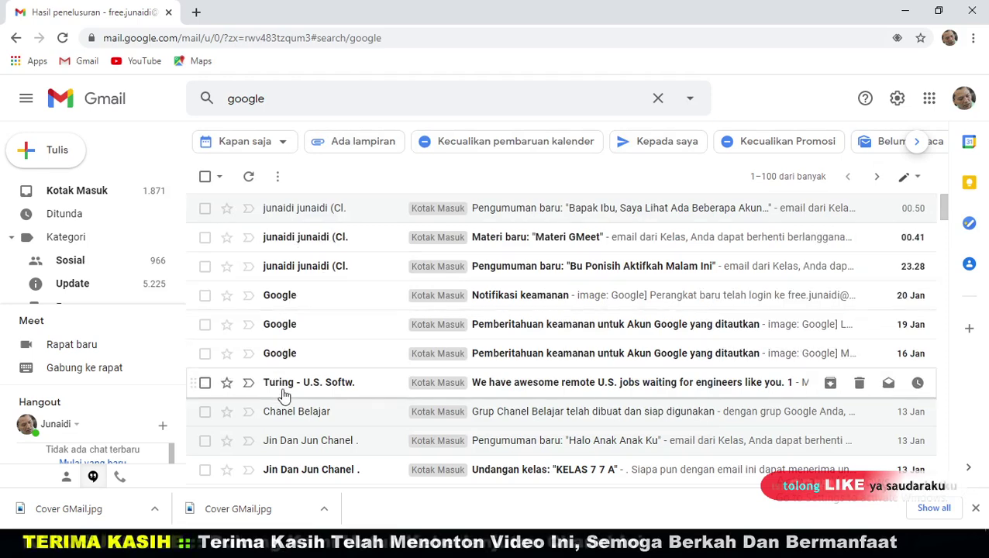
Run an advanced search with Mengandung kata-kata cleared and the sender (Dari) set to google
{"action": "left_click", "coordinate": [689, 98]}
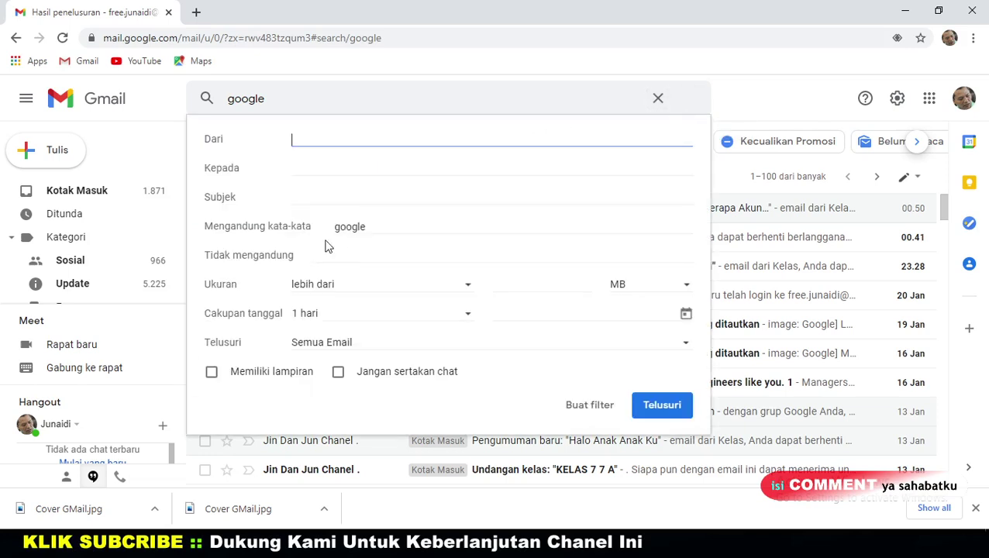
{"action": "left_click_drag", "start_coordinate": [383, 227], "coordinate": [293, 227]}
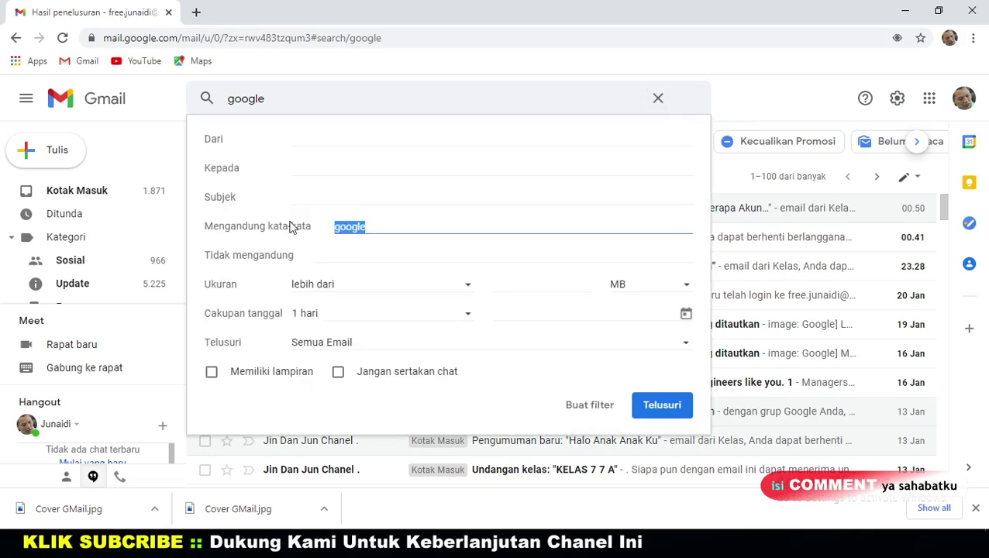
{"action": "key", "text": "BackSpace"}
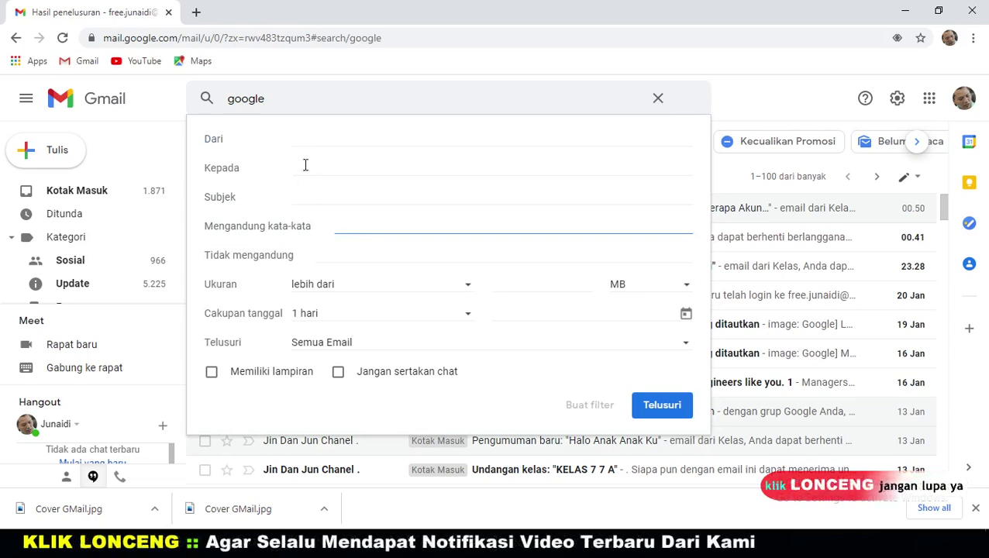
{"action": "left_click", "coordinate": [297, 139]}
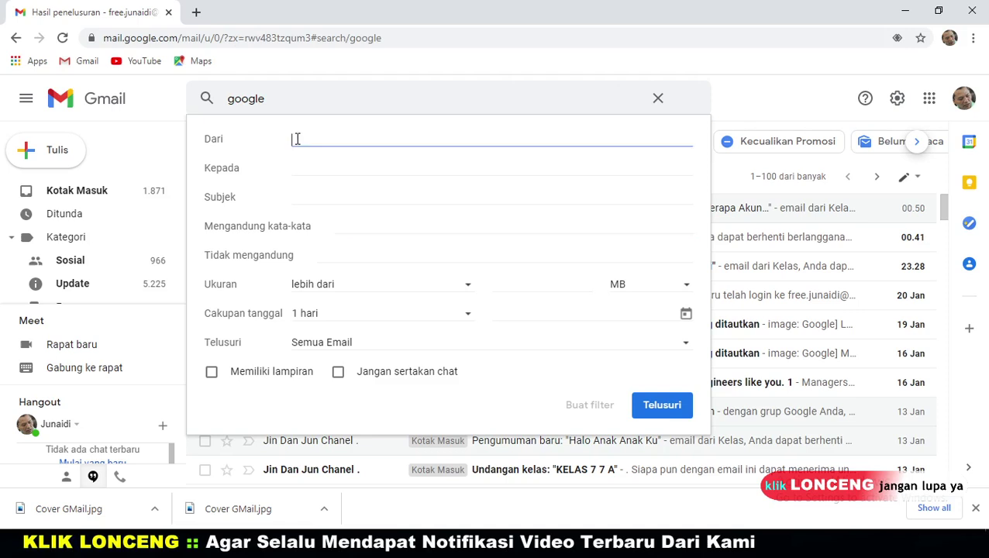
{"action": "type", "text": "google"}
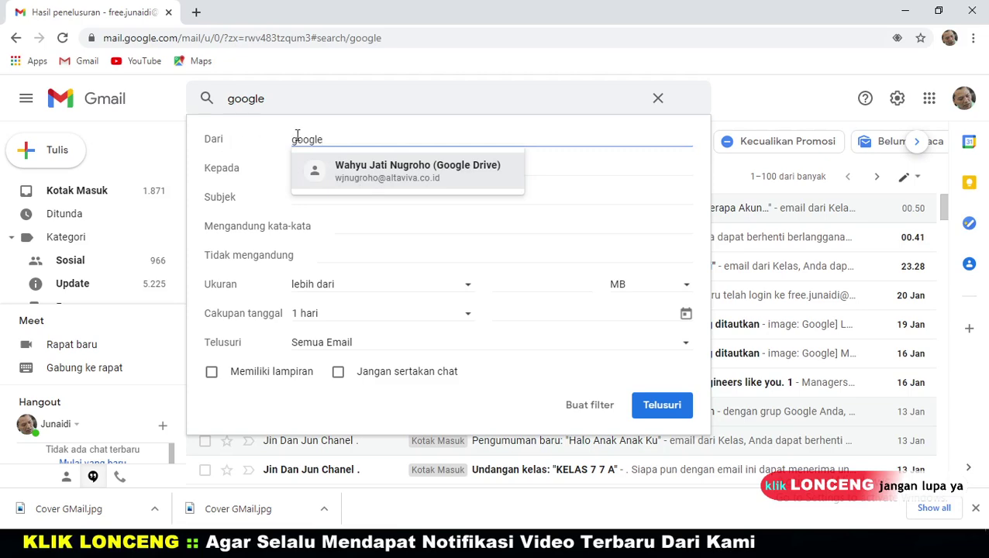
{"action": "left_click", "coordinate": [651, 411]}
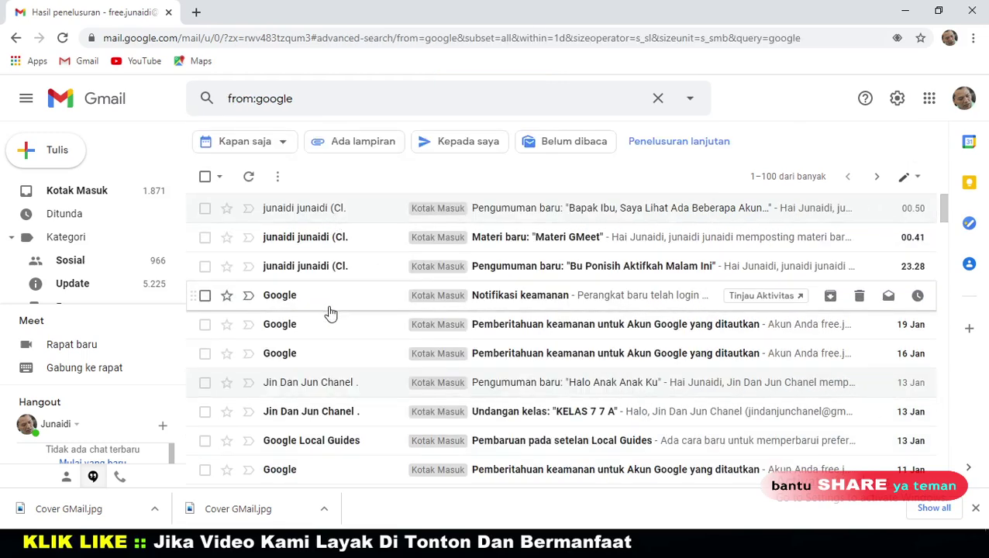
Look through the from:google results, open the first Classroom announcement to check its sender and content, and return to the results
{"action": "scroll", "coordinate": [330, 311], "scroll_direction": "down", "scroll_amount": 6}
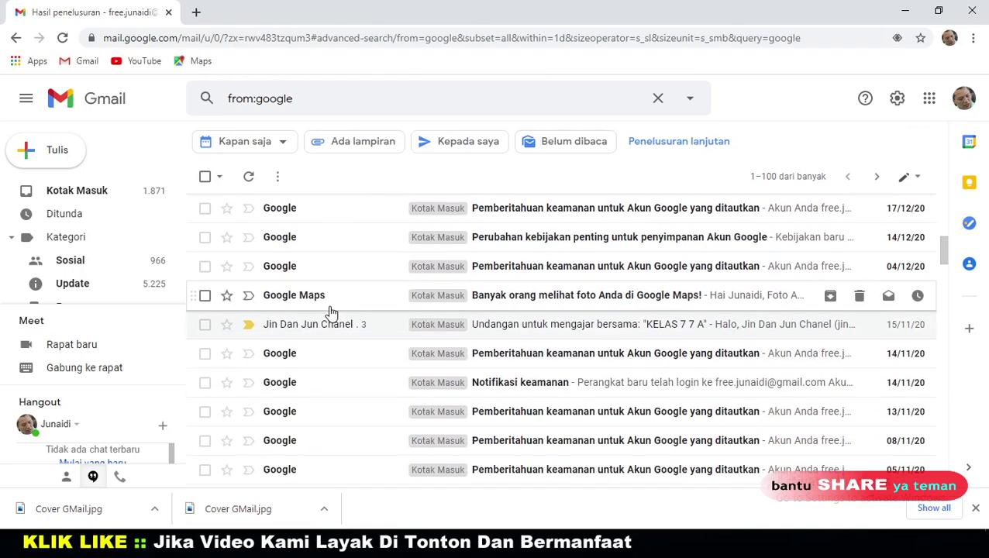
{"action": "scroll", "coordinate": [330, 312], "scroll_direction": "down", "scroll_amount": 4}
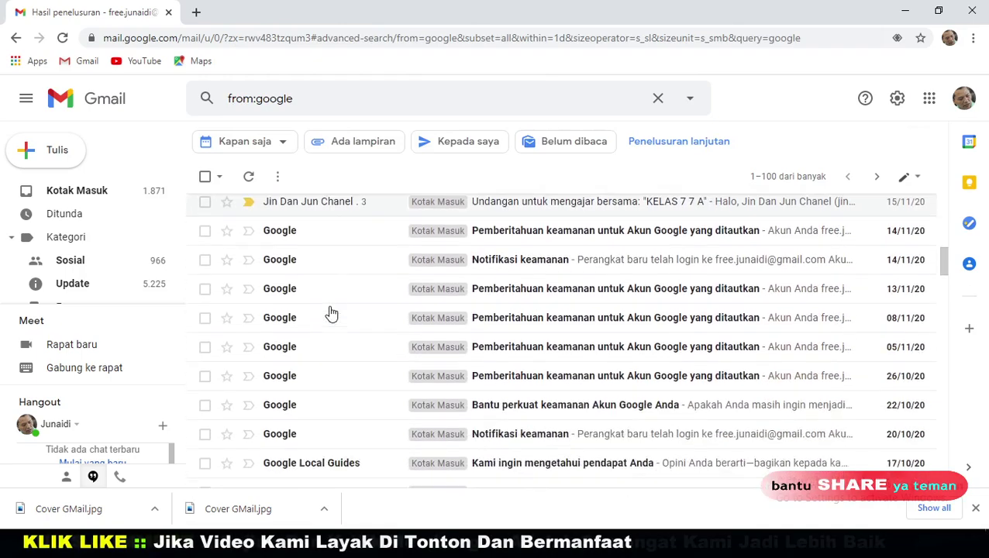
{"action": "scroll", "coordinate": [330, 312], "scroll_direction": "up", "scroll_amount": 9}
{"action": "scroll", "coordinate": [331, 313], "scroll_direction": "up", "scroll_amount": 1}
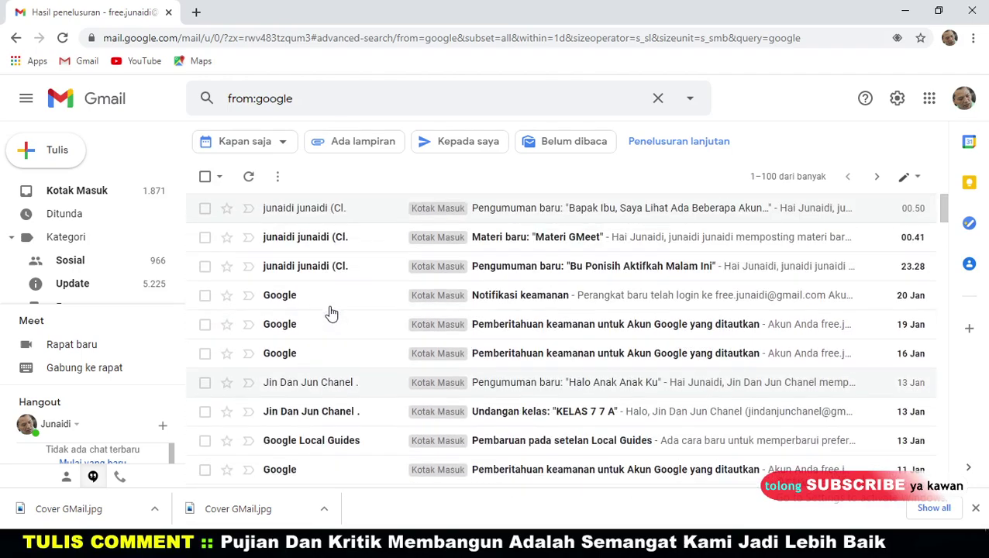
{"action": "left_click", "coordinate": [496, 213]}
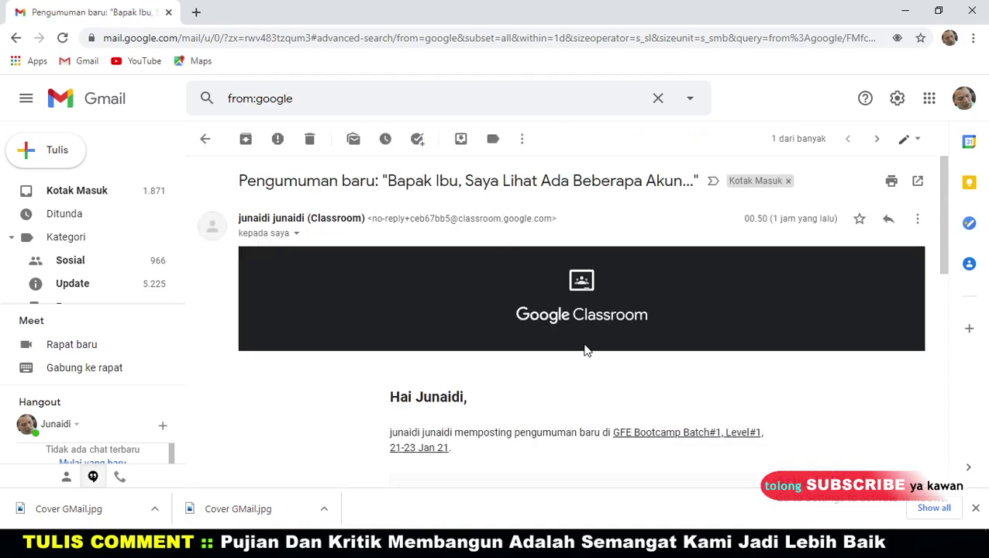
{"action": "scroll", "coordinate": [587, 350], "scroll_direction": "down", "scroll_amount": 7}
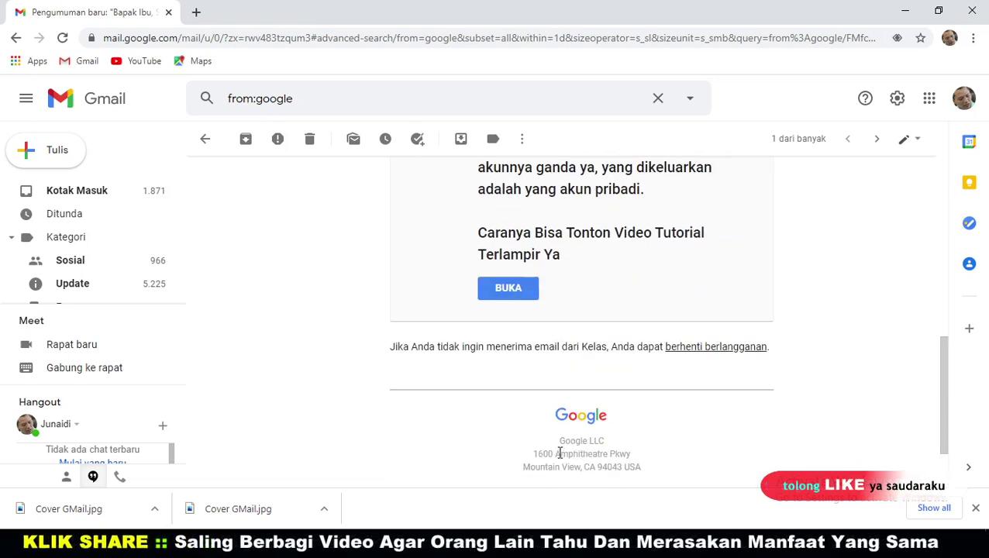
{"action": "scroll", "coordinate": [575, 455], "scroll_direction": "up", "scroll_amount": 8}
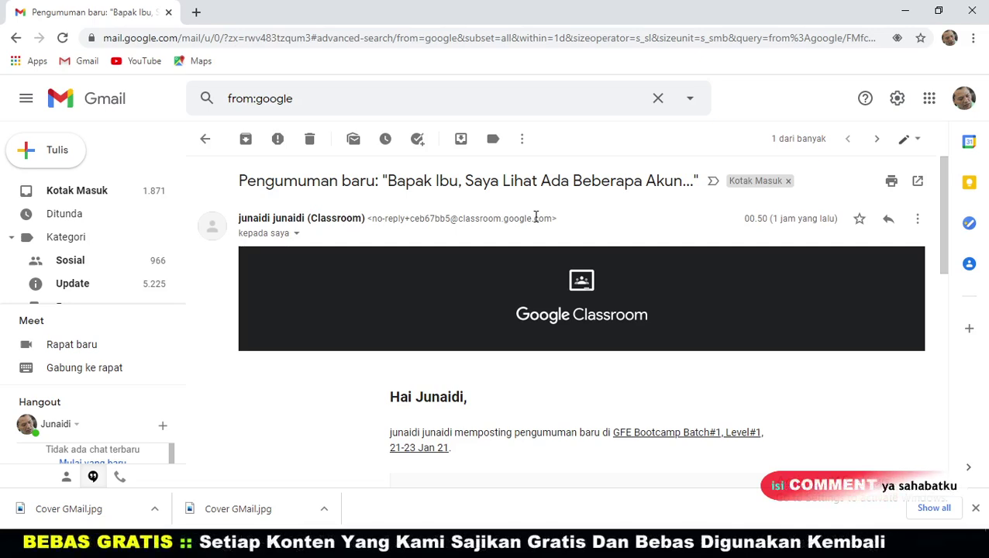
{"action": "scroll", "coordinate": [537, 225], "scroll_direction": "down", "scroll_amount": 2}
{"action": "scroll", "coordinate": [536, 234], "scroll_direction": "up", "scroll_amount": 2}
{"action": "left_click", "coordinate": [12, 39]}
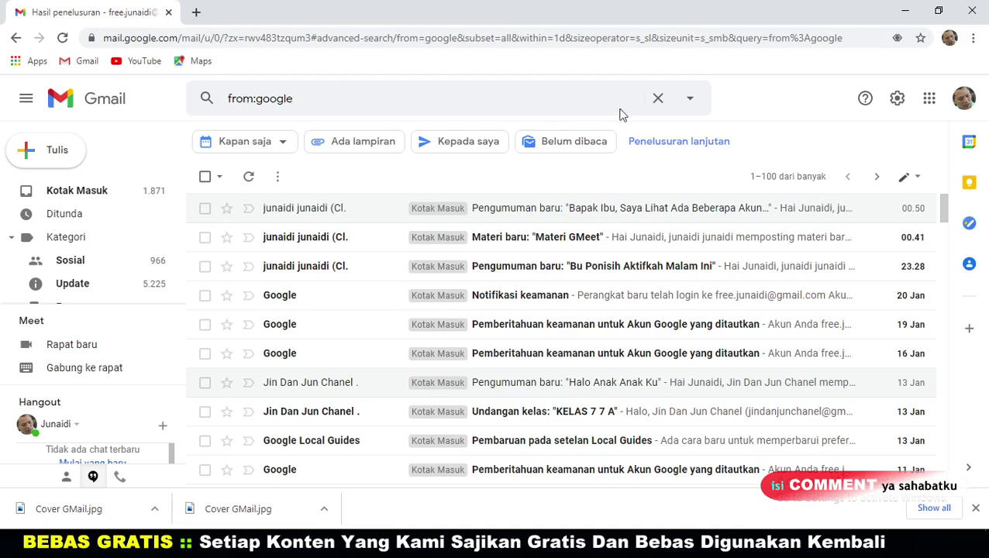
Run an advanced search with the sender (Dari) cleared and the subject (Subjek) set to google
{"action": "left_click", "coordinate": [690, 98]}
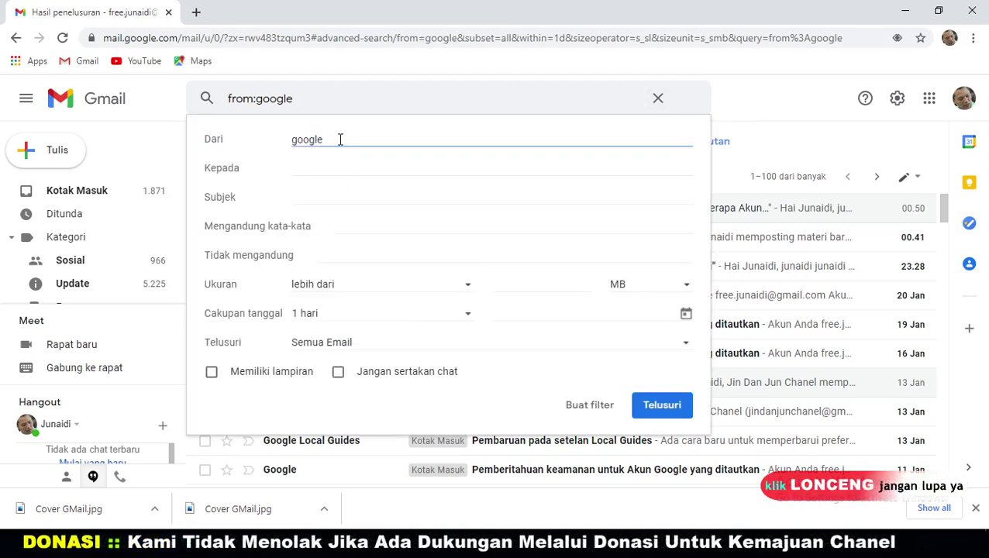
{"action": "left_click_drag", "start_coordinate": [317, 139], "coordinate": [255, 143]}
{"action": "key", "text": "ctrl+c"}
{"action": "key", "text": "BackSpace"}
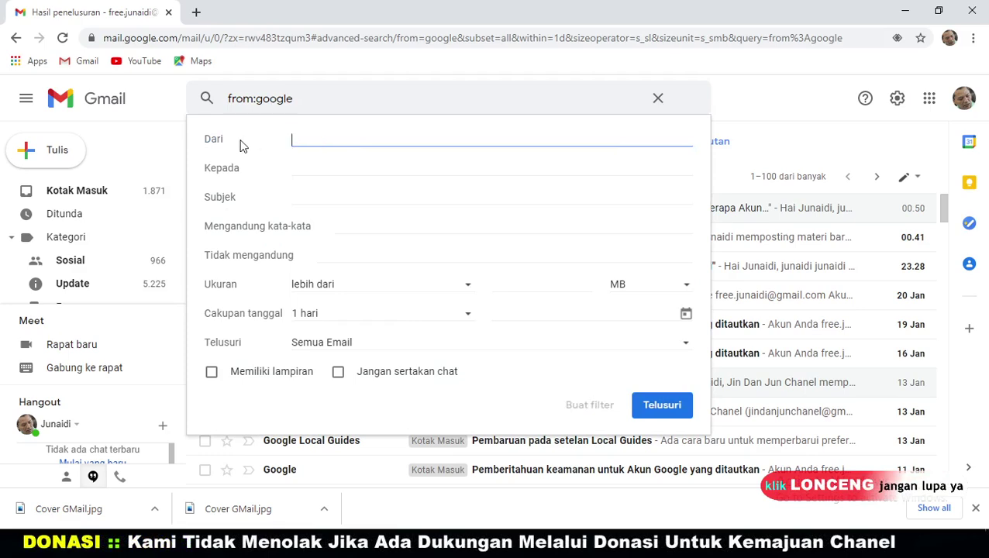
{"action": "left_click", "coordinate": [298, 197]}
{"action": "key", "text": "ctrl+v"}
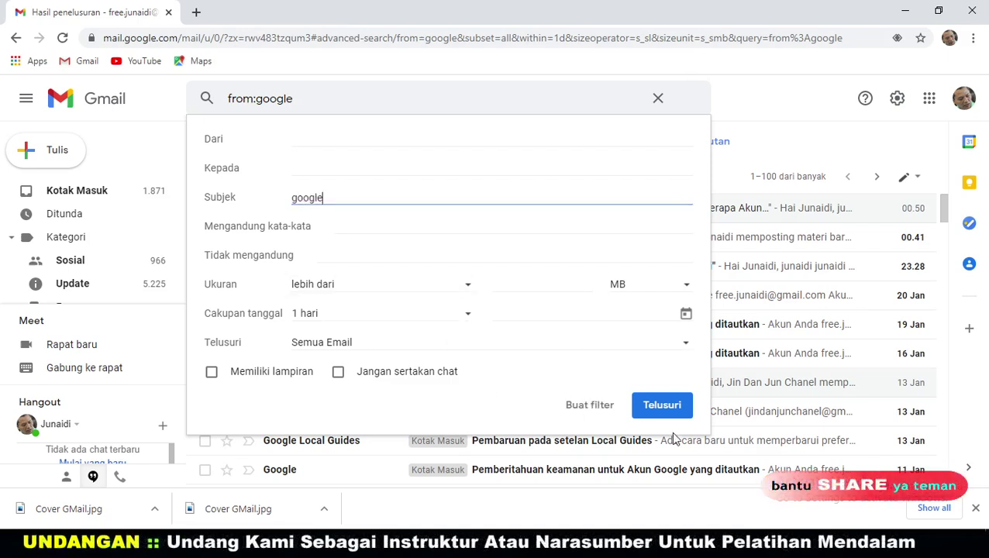
{"action": "left_click", "coordinate": [672, 408]}
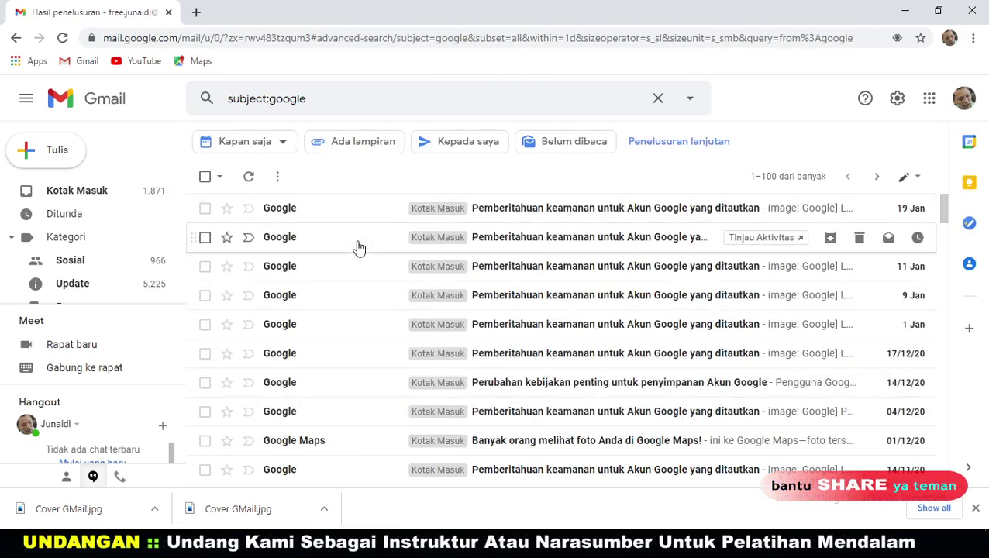
Look through the subject:google results, comparing the senders with the word google in the subject lines
{"action": "scroll", "coordinate": [288, 206], "scroll_direction": "down", "scroll_amount": 3}
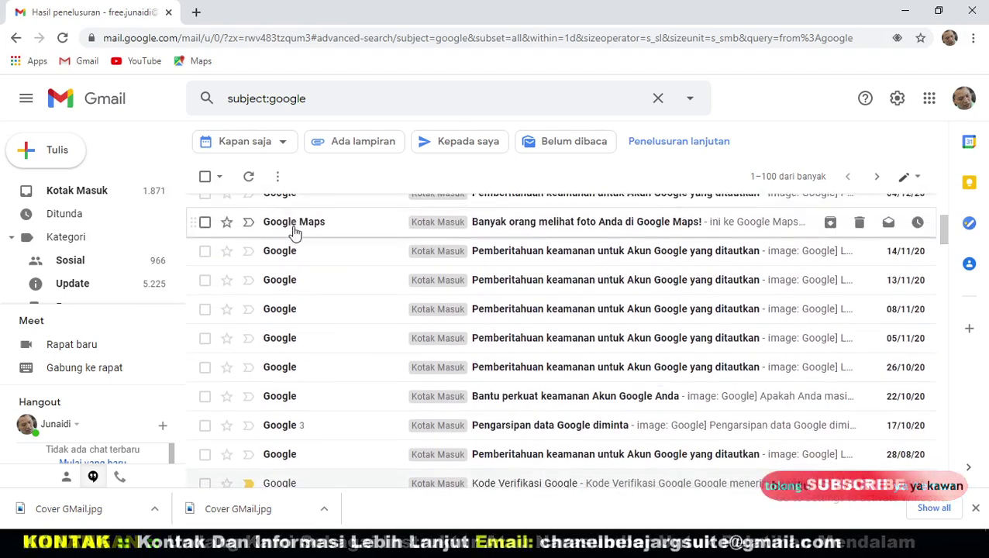
{"action": "scroll", "coordinate": [294, 233], "scroll_direction": "down", "scroll_amount": 7}
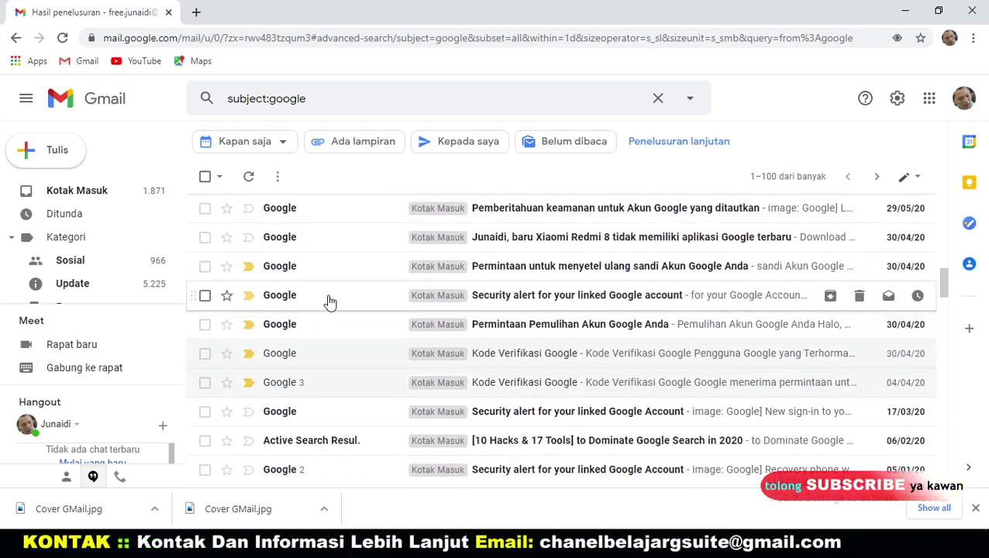
{"action": "scroll", "coordinate": [344, 351], "scroll_direction": "down", "scroll_amount": 3}
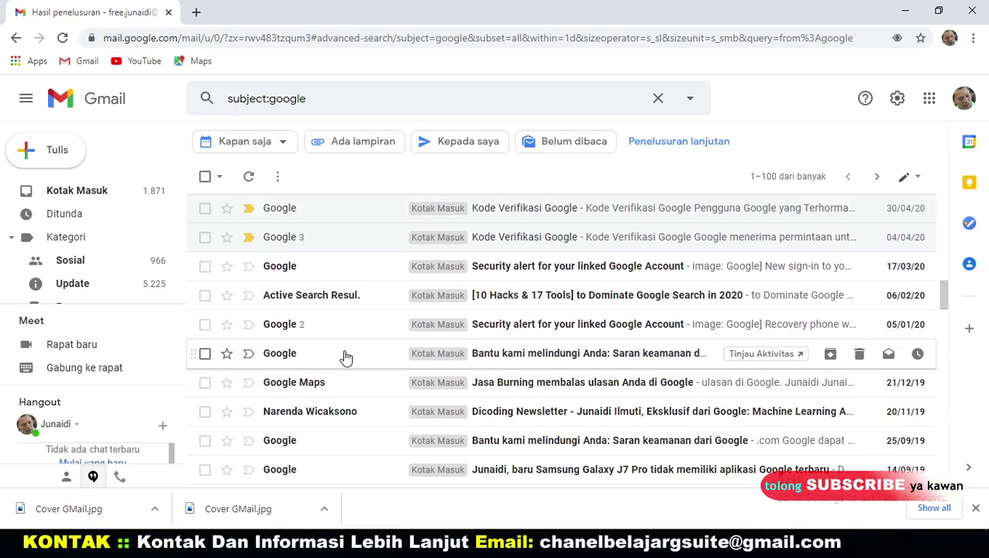
{"action": "scroll", "coordinate": [346, 374], "scroll_direction": "down", "scroll_amount": 2}
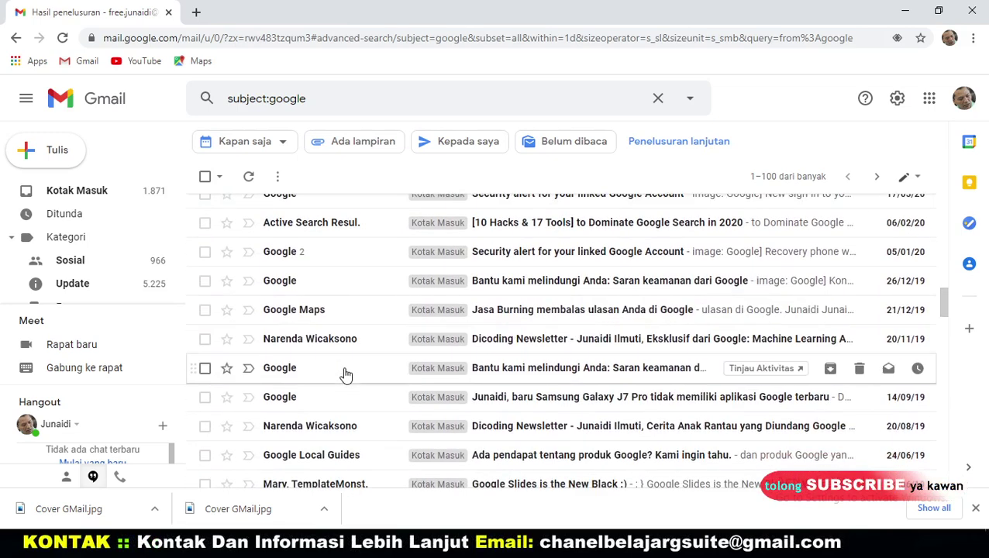
{"action": "scroll", "coordinate": [342, 372], "scroll_direction": "up", "scroll_amount": 15}
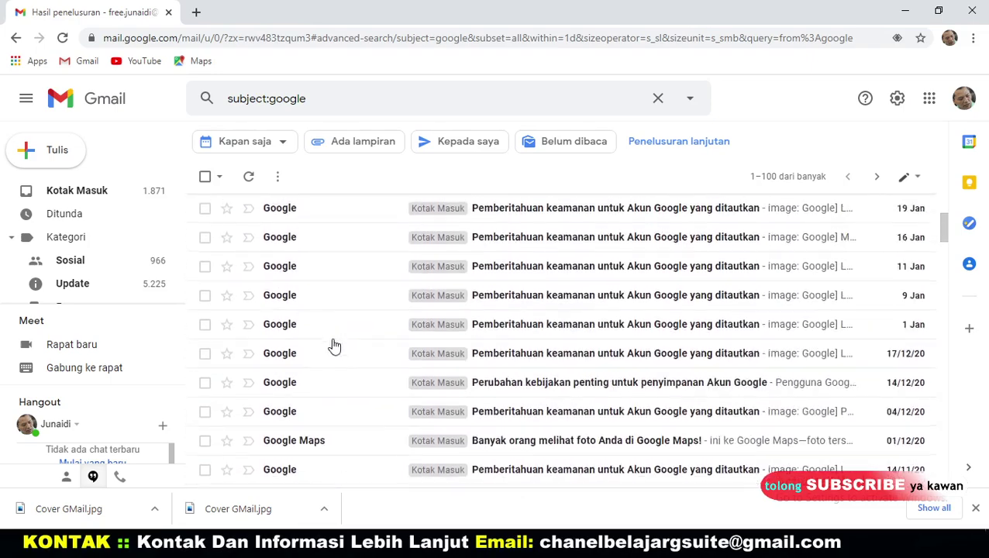
{"action": "scroll", "coordinate": [326, 364], "scroll_direction": "down", "scroll_amount": 3}
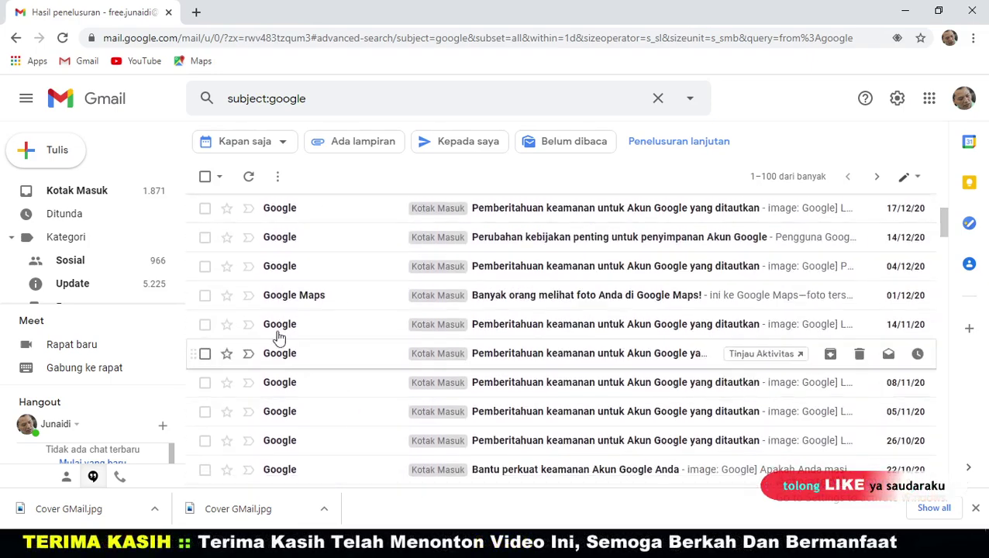
{"action": "scroll", "coordinate": [285, 310], "scroll_direction": "down", "scroll_amount": 3}
{"action": "scroll", "coordinate": [286, 310], "scroll_direction": "down", "scroll_amount": 5}
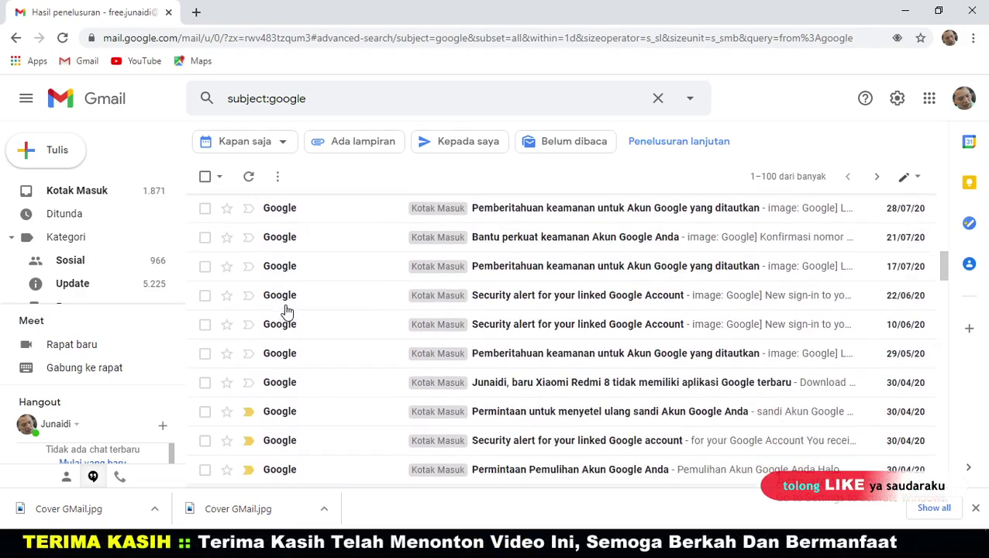
{"action": "scroll", "coordinate": [285, 310], "scroll_direction": "down", "scroll_amount": 2}
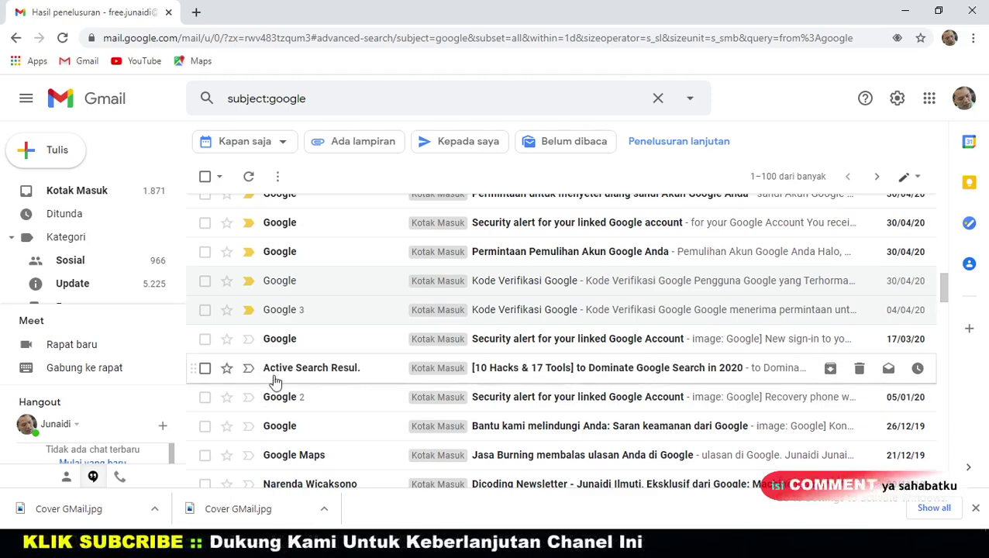
{"action": "scroll", "coordinate": [550, 376], "scroll_direction": "up", "scroll_amount": 8}
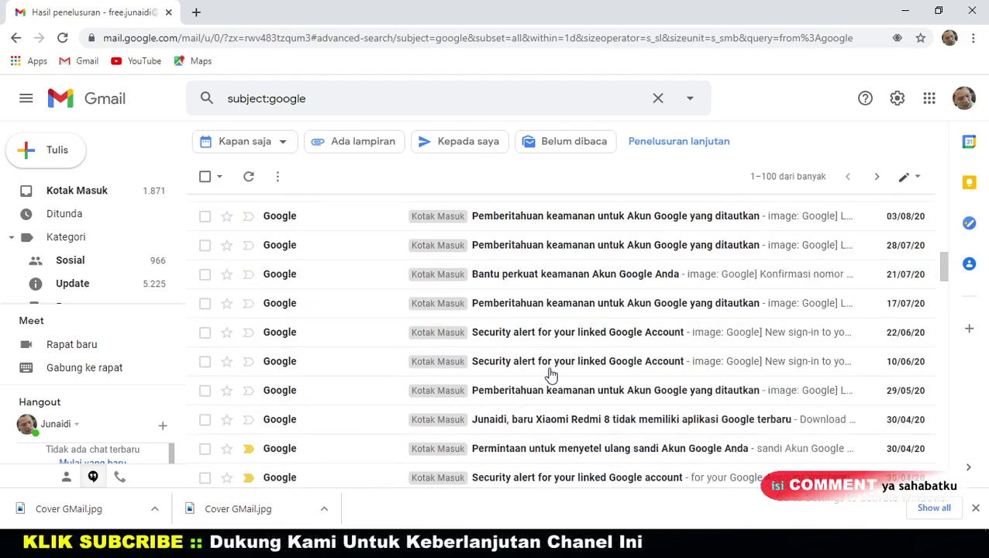
{"action": "scroll", "coordinate": [555, 357], "scroll_direction": "up", "scroll_amount": 3}
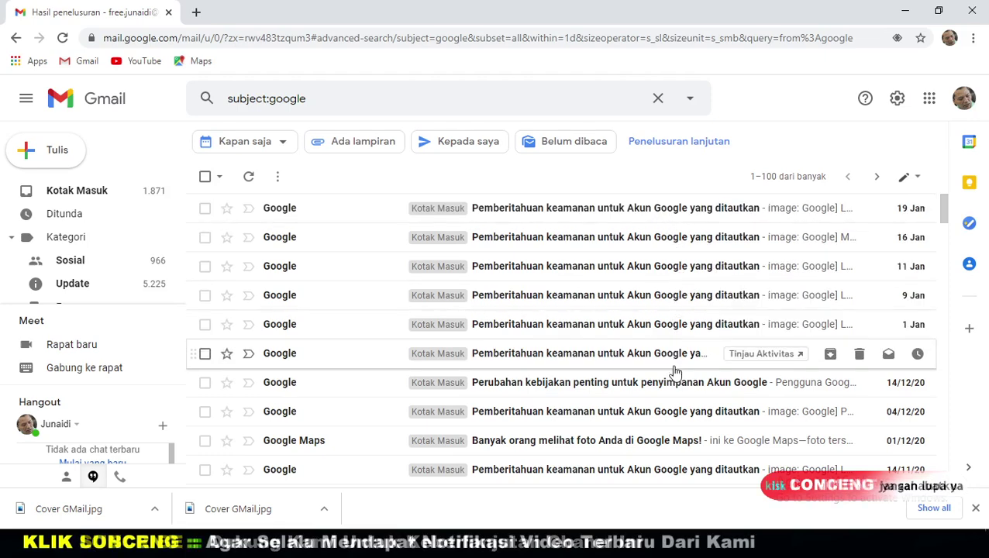
{"action": "scroll", "coordinate": [630, 388], "scroll_direction": "down", "scroll_amount": 3}
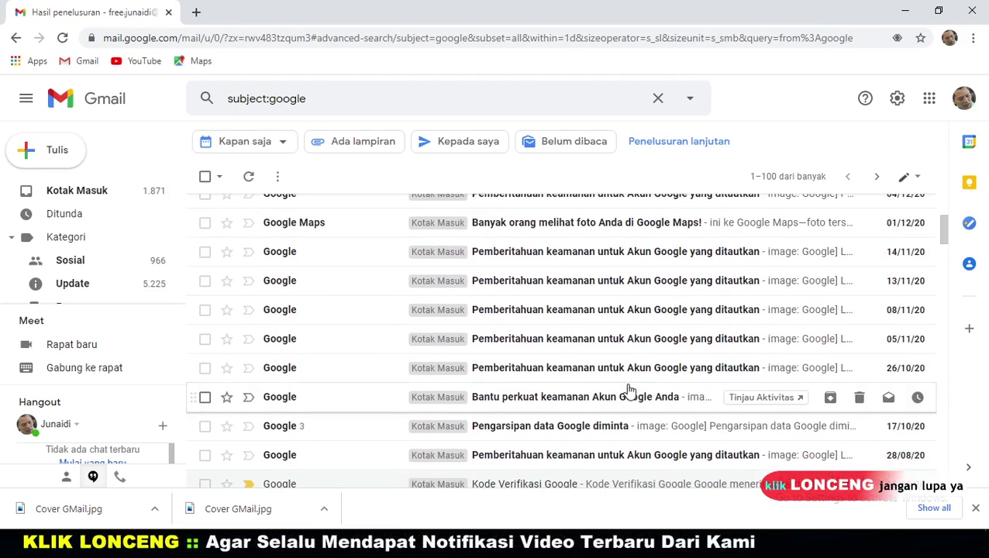
{"action": "scroll", "coordinate": [655, 387], "scroll_direction": "down", "scroll_amount": 2}
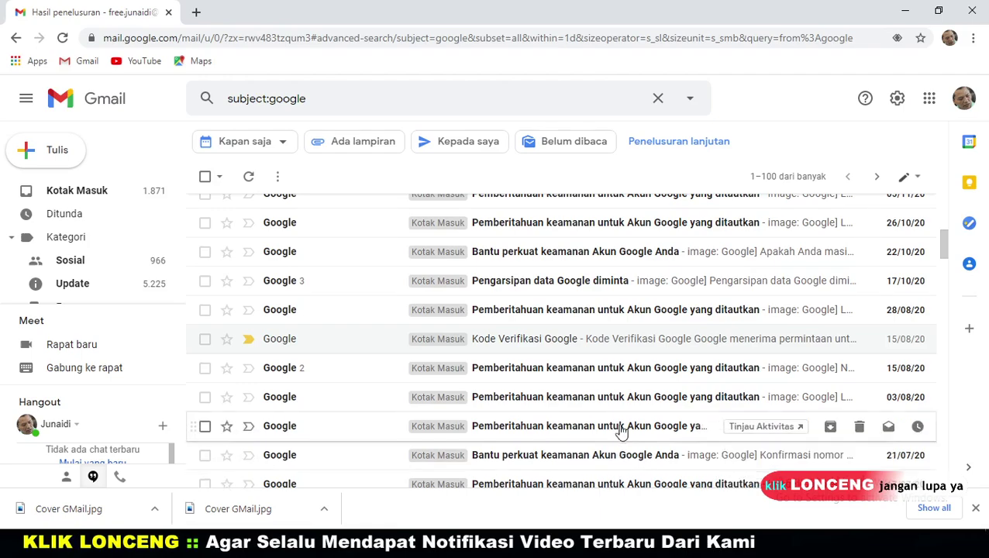
{"action": "scroll", "coordinate": [624, 426], "scroll_direction": "down", "scroll_amount": 3}
{"action": "scroll", "coordinate": [530, 410], "scroll_direction": "up", "scroll_amount": 3}
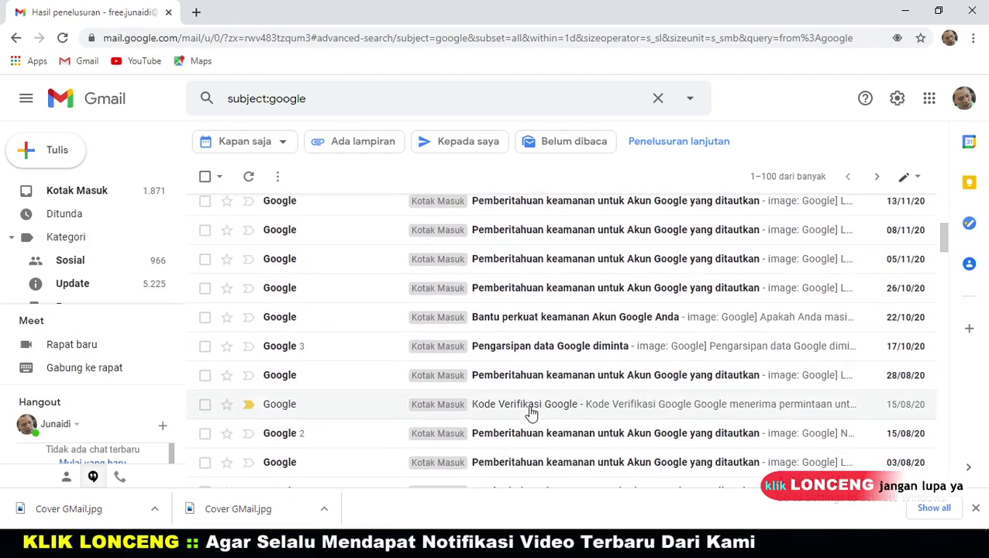
{"action": "scroll", "coordinate": [527, 416], "scroll_direction": "down", "scroll_amount": 2}
{"action": "scroll", "coordinate": [464, 432], "scroll_direction": "down", "scroll_amount": 3}
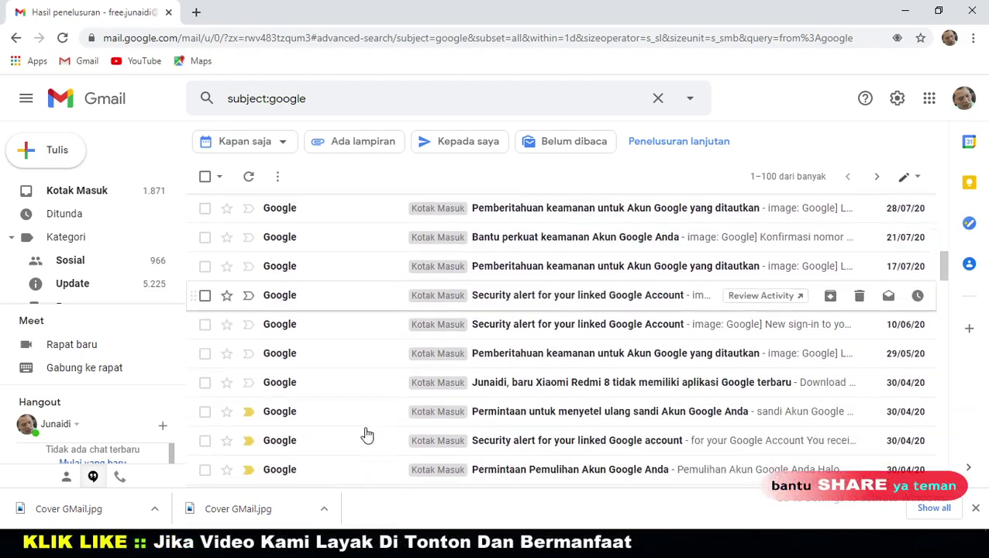
{"action": "scroll", "coordinate": [281, 441], "scroll_direction": "down", "scroll_amount": 3}
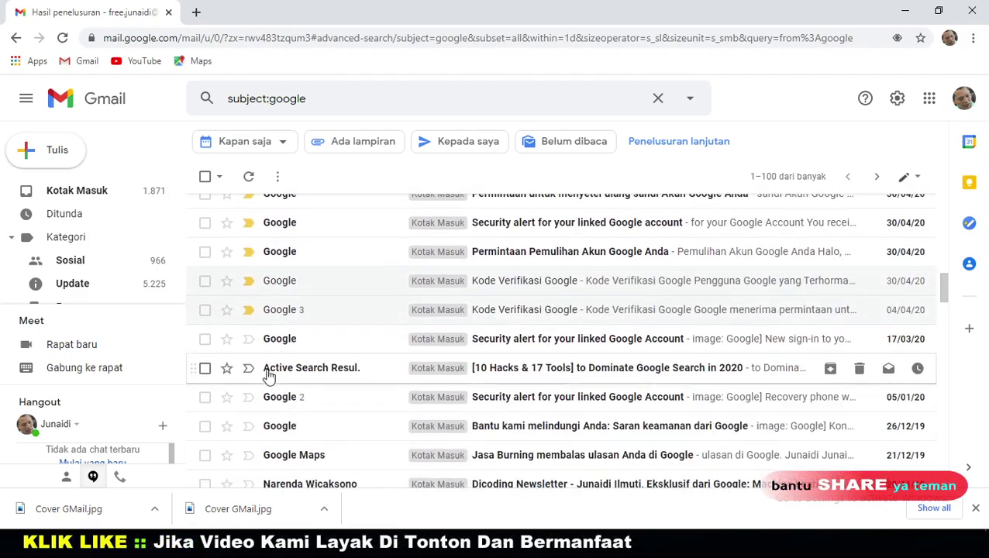
{"action": "scroll", "coordinate": [690, 373], "scroll_direction": "up", "scroll_amount": 10}
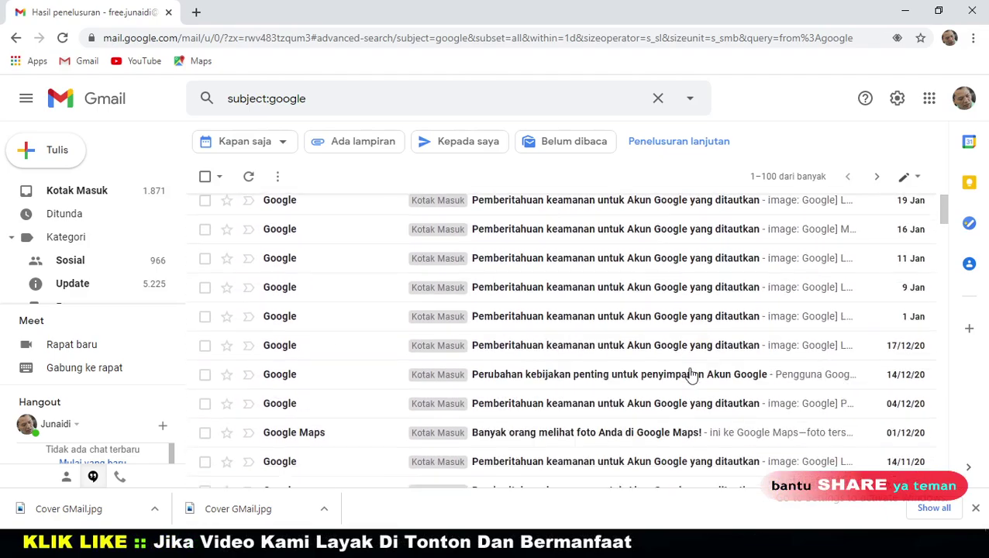
Run an advanced search with Subjek cleared and the excluded word (Tidak mengandung) set to google
{"action": "left_click", "coordinate": [687, 100]}
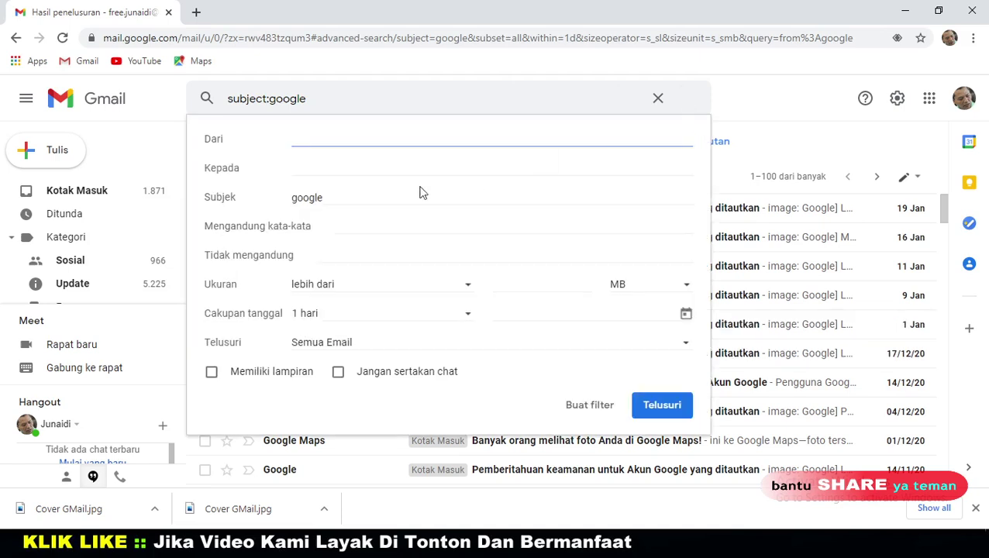
{"action": "left_click_drag", "start_coordinate": [350, 197], "coordinate": [281, 200]}
{"action": "key", "text": "ctrl+c"}
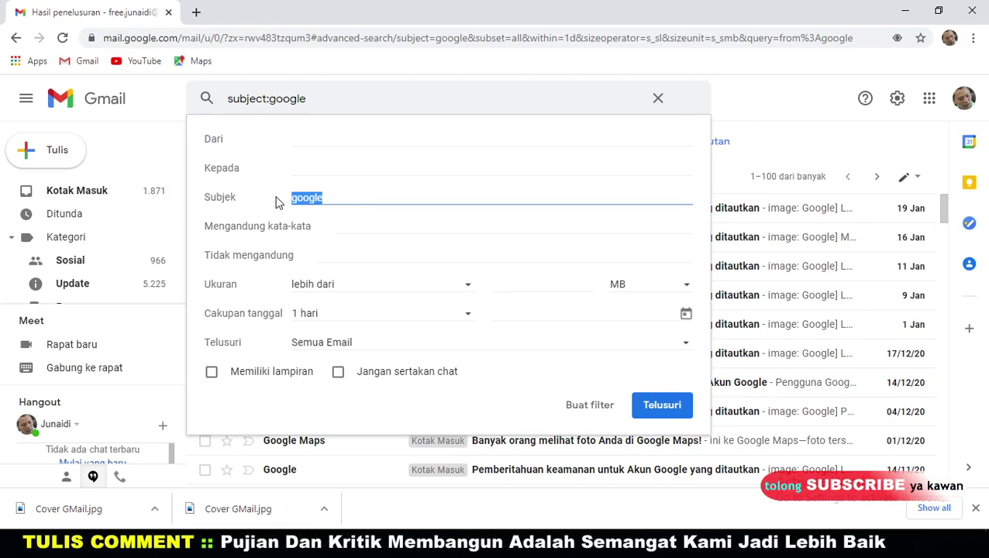
{"action": "key", "text": "BackSpace"}
{"action": "left_click", "coordinate": [340, 224]}
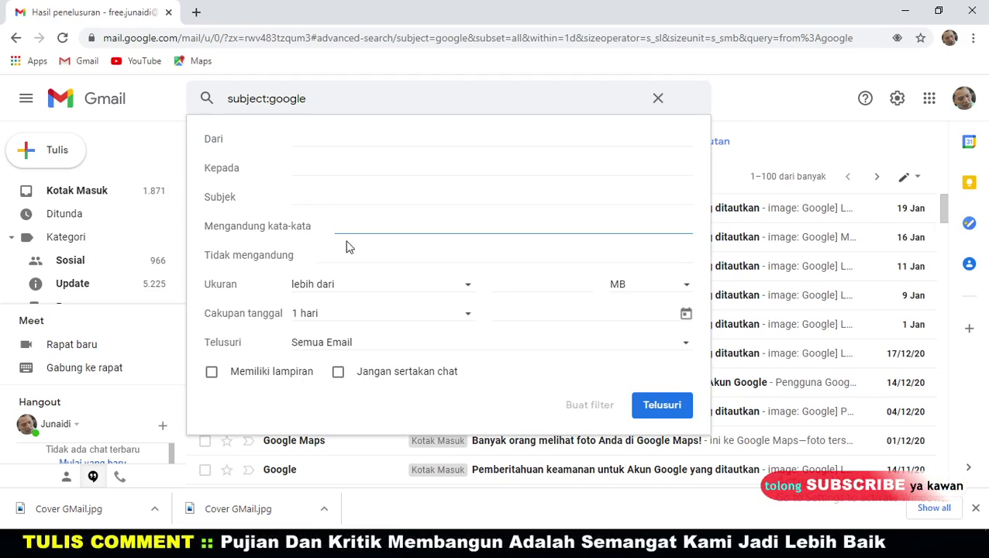
{"action": "left_click", "coordinate": [350, 255]}
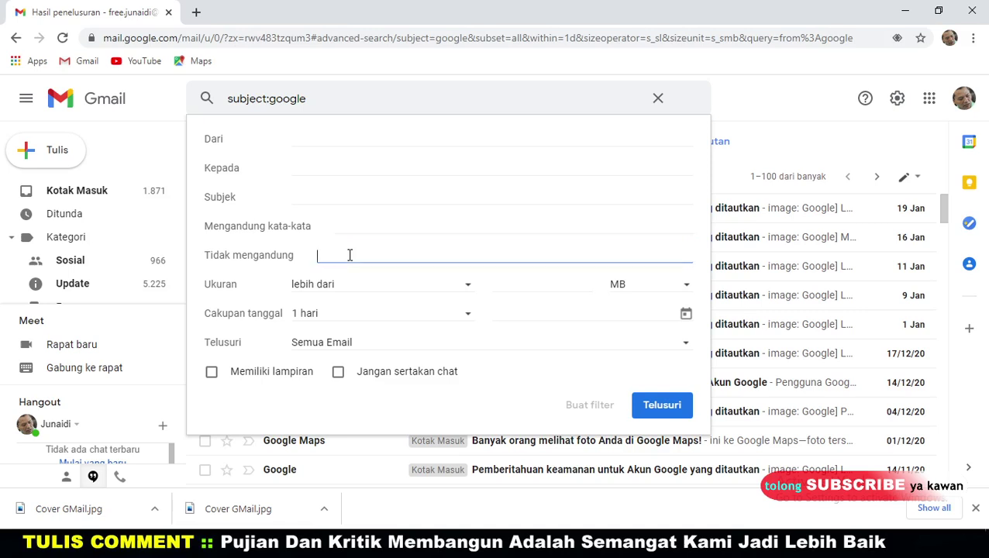
{"action": "key", "text": "ctrl+v"}
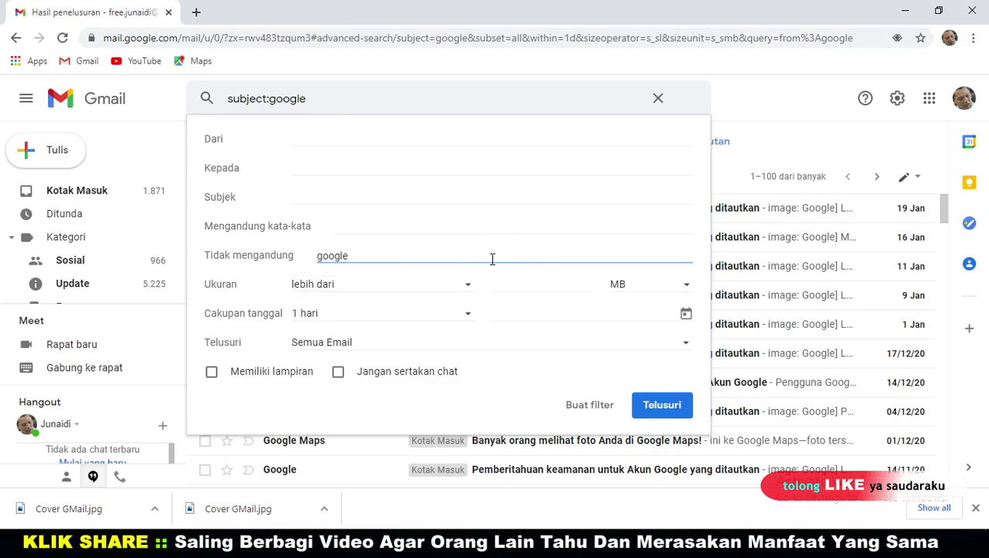
{"action": "left_click", "coordinate": [649, 408]}
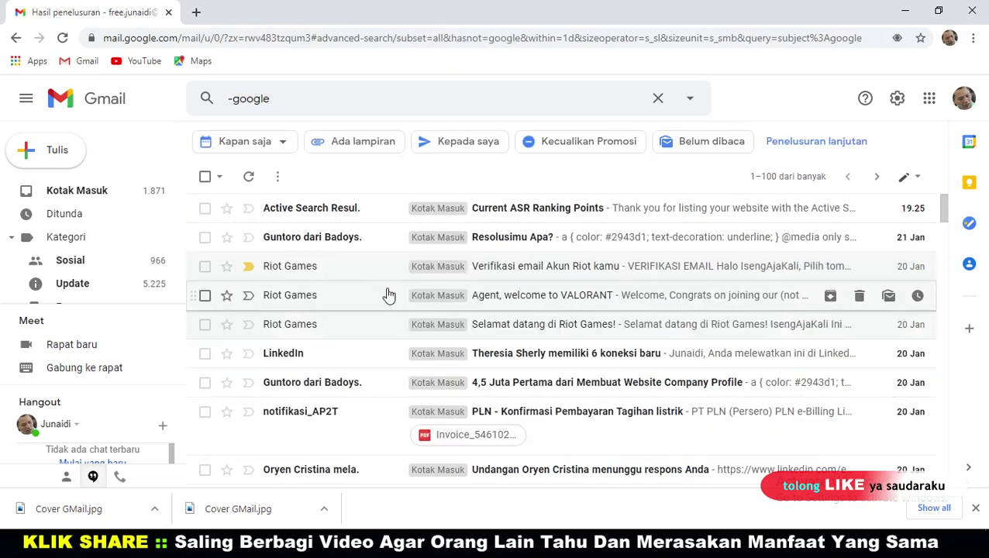
Select every conversation on the first page of the -google results, review the list, and deselect them all
{"action": "scroll", "coordinate": [393, 293], "scroll_direction": "down", "scroll_amount": 3}
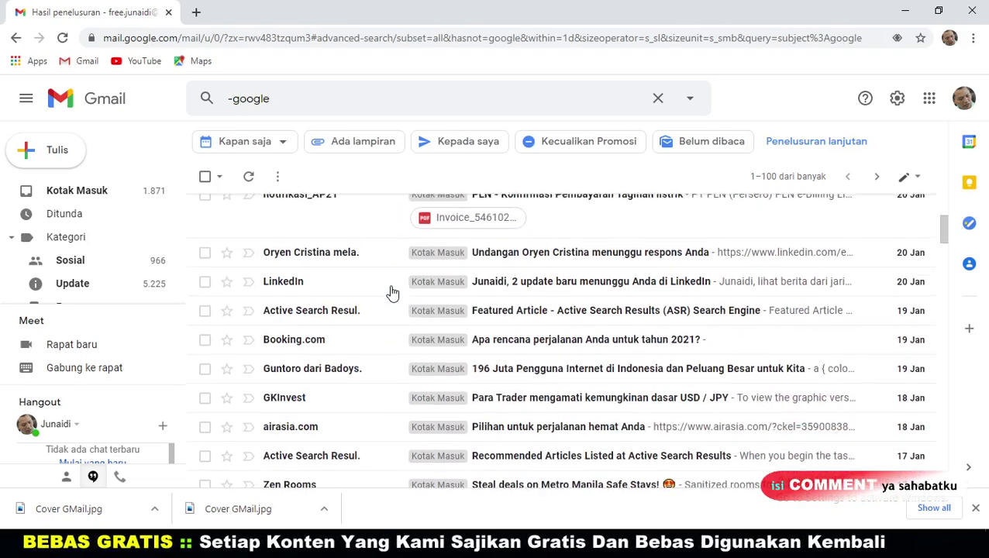
{"action": "scroll", "coordinate": [393, 293], "scroll_direction": "down", "scroll_amount": 10}
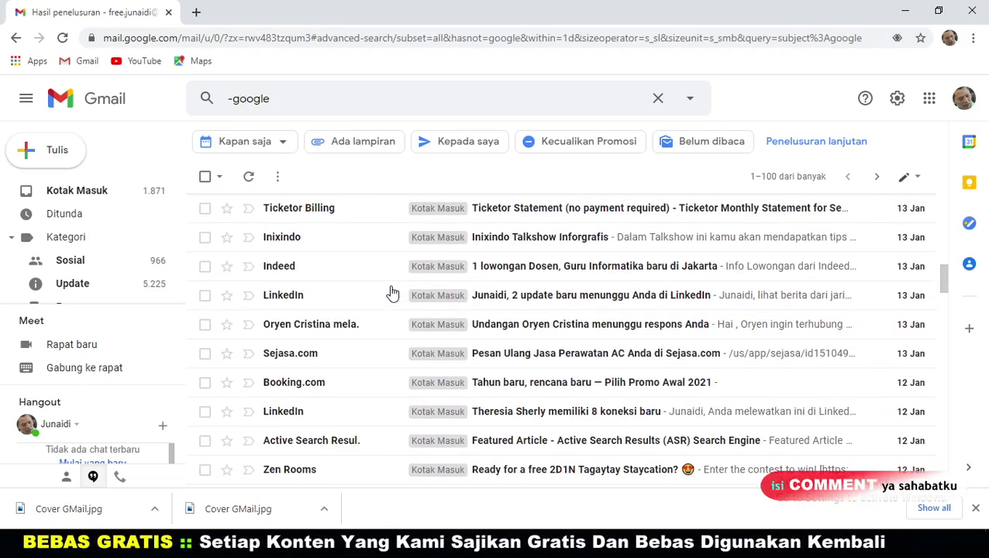
{"action": "scroll", "coordinate": [393, 293], "scroll_direction": "up", "scroll_amount": 10}
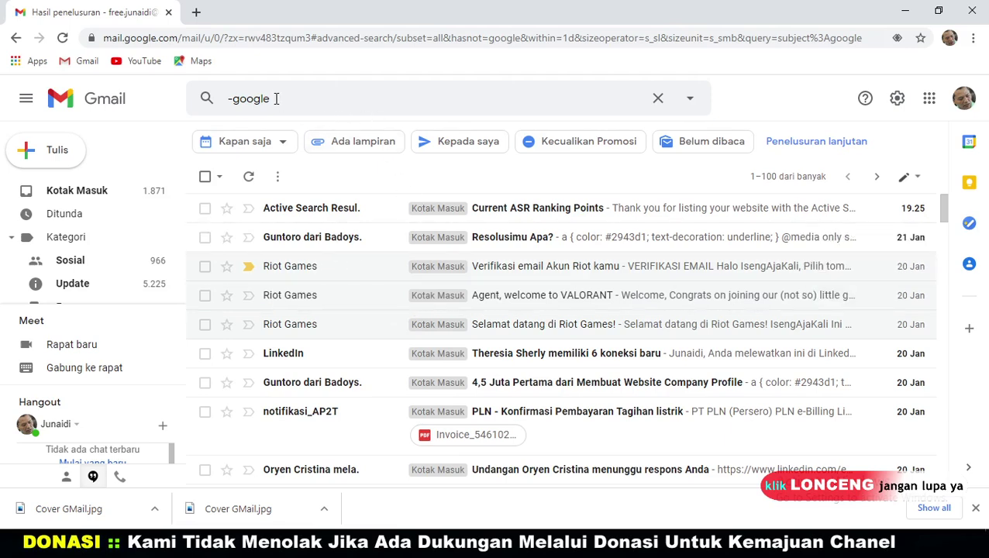
{"action": "left_click", "coordinate": [204, 177]}
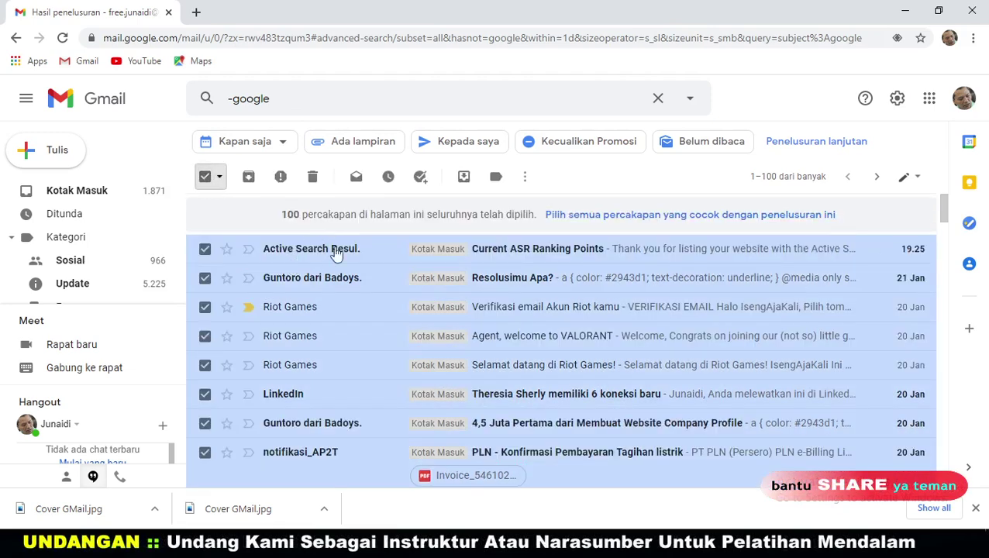
{"action": "scroll", "coordinate": [326, 283], "scroll_direction": "down", "scroll_amount": 8}
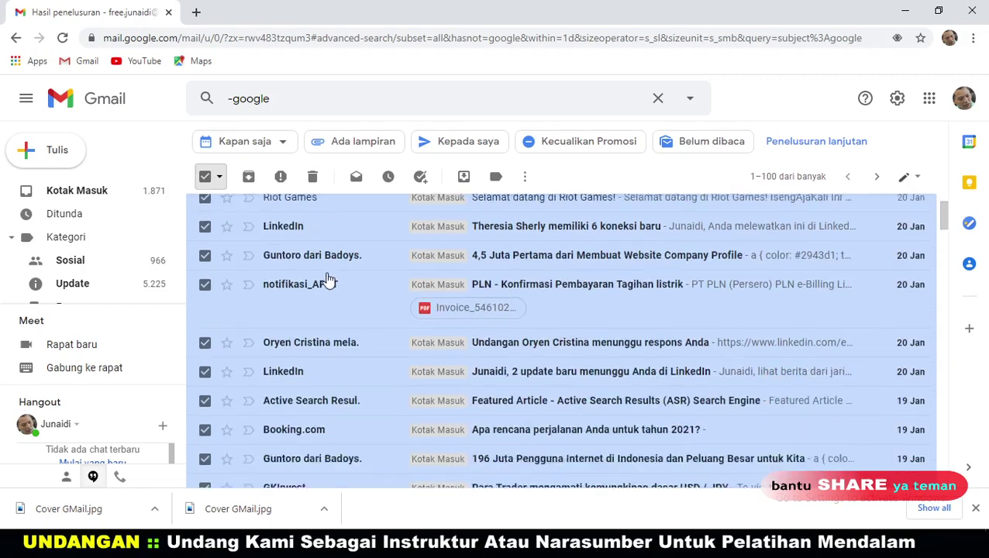
{"action": "scroll", "coordinate": [328, 286], "scroll_direction": "down", "scroll_amount": 5}
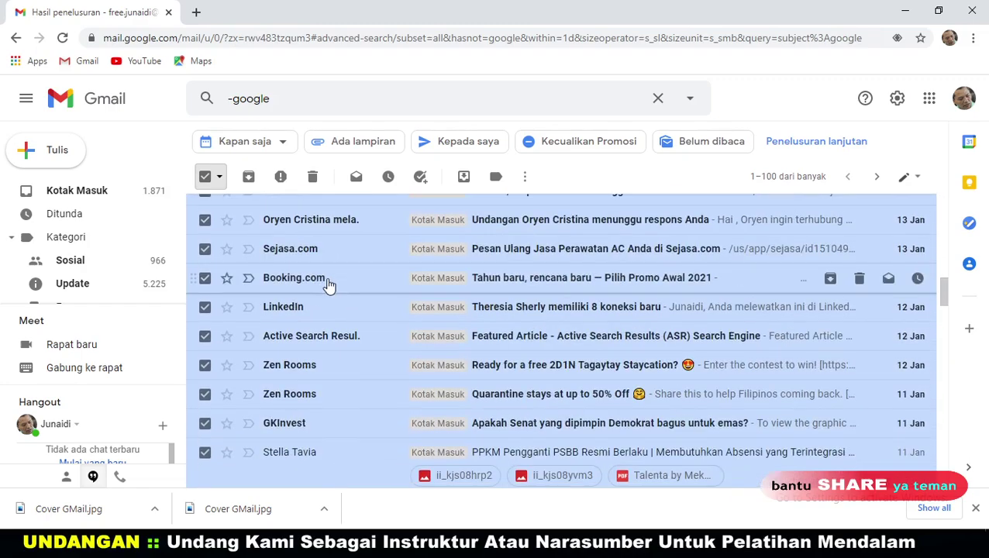
{"action": "scroll", "coordinate": [332, 303], "scroll_direction": "up", "scroll_amount": 2}
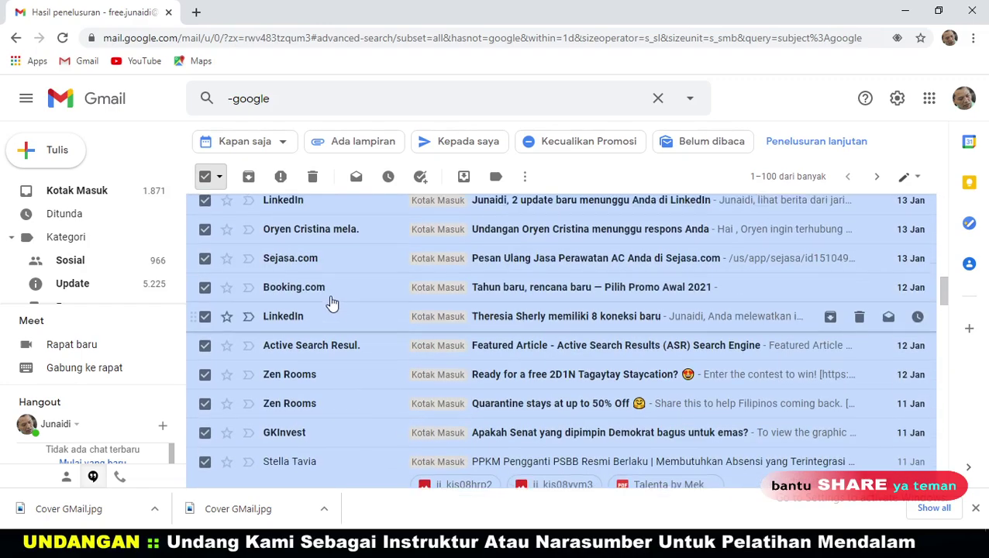
{"action": "scroll", "coordinate": [332, 303], "scroll_direction": "up", "scroll_amount": 15}
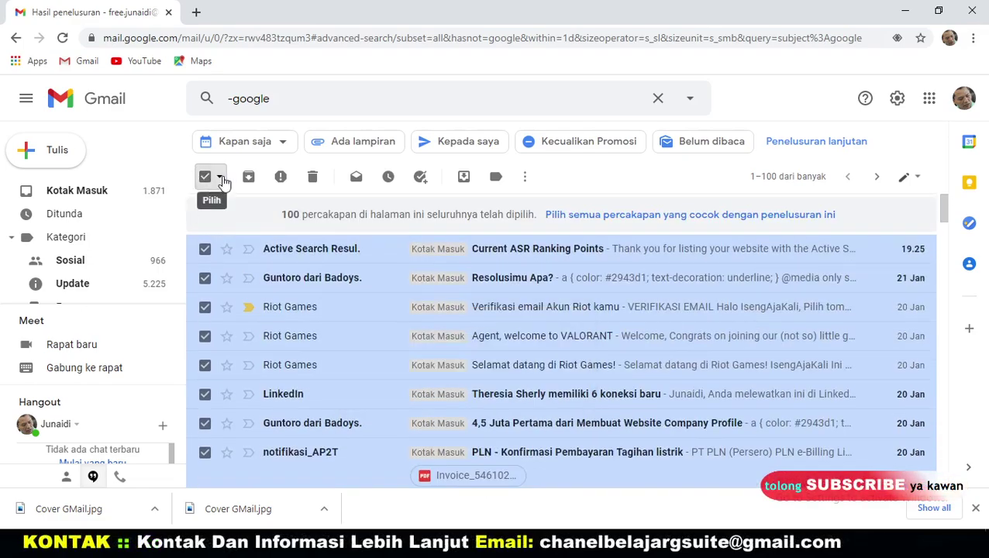
{"action": "left_click", "coordinate": [220, 177]}
{"action": "left_click", "coordinate": [243, 224]}
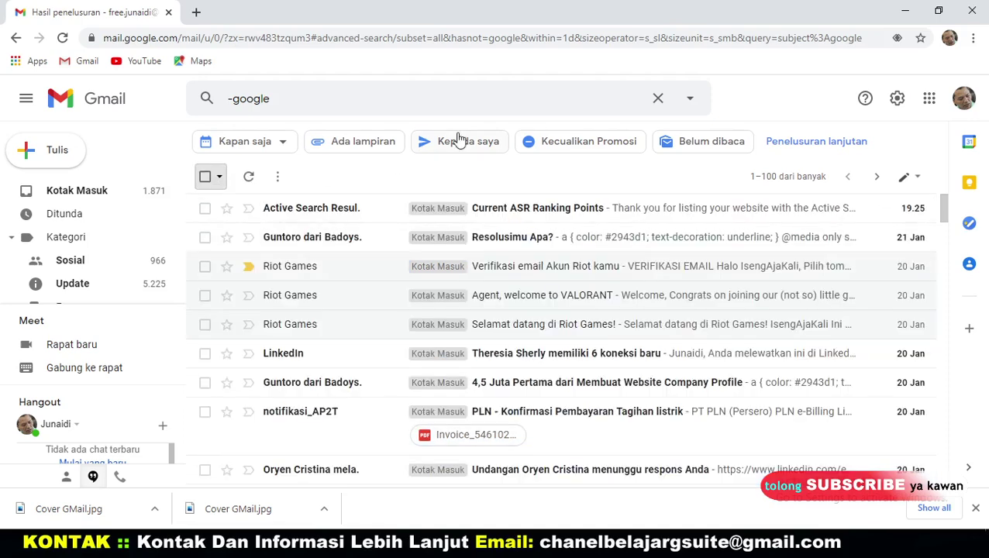
Review the excluded word google under Tidak mengandung in the advanced search form, and close the form without searching
{"action": "left_click", "coordinate": [690, 99]}
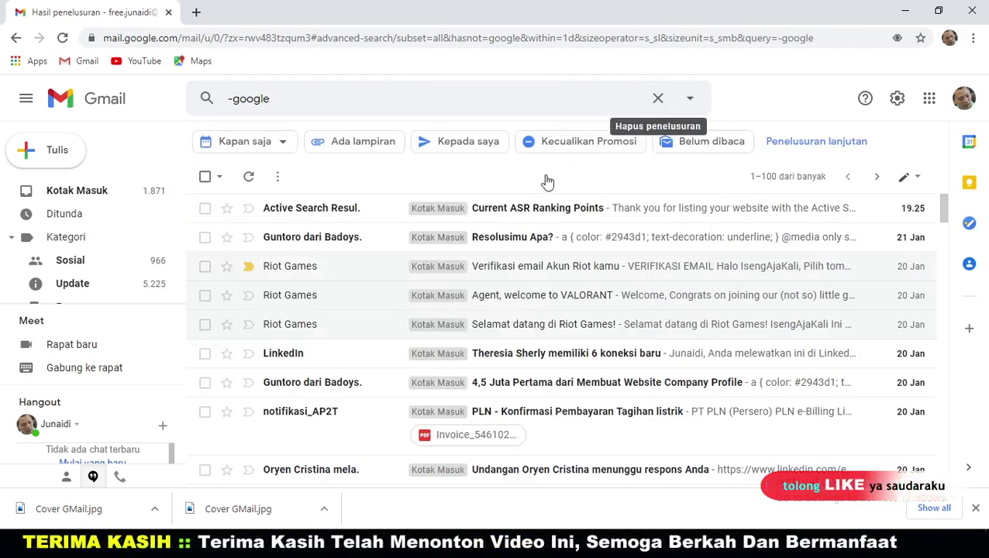
{"action": "left_click", "coordinate": [690, 99]}
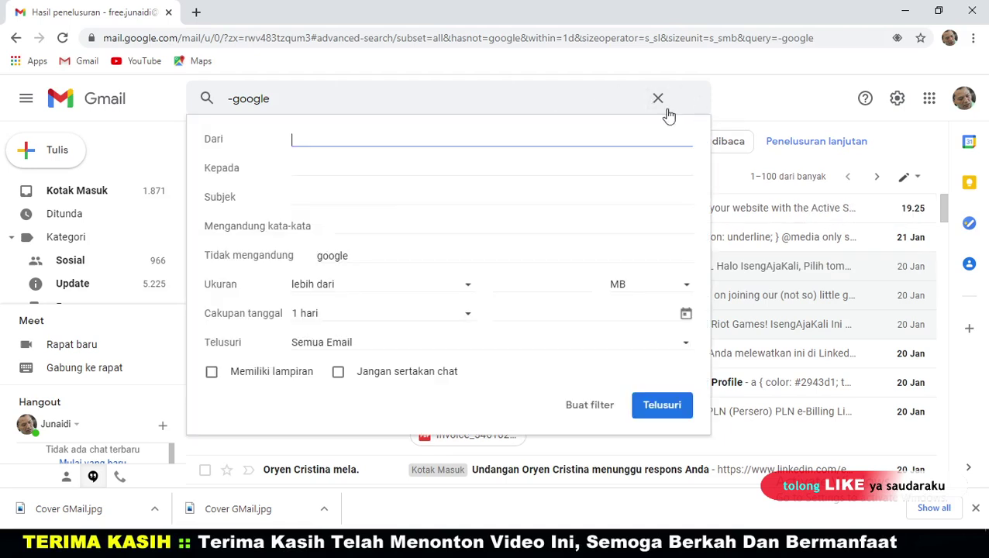
{"action": "left_click", "coordinate": [367, 257]}
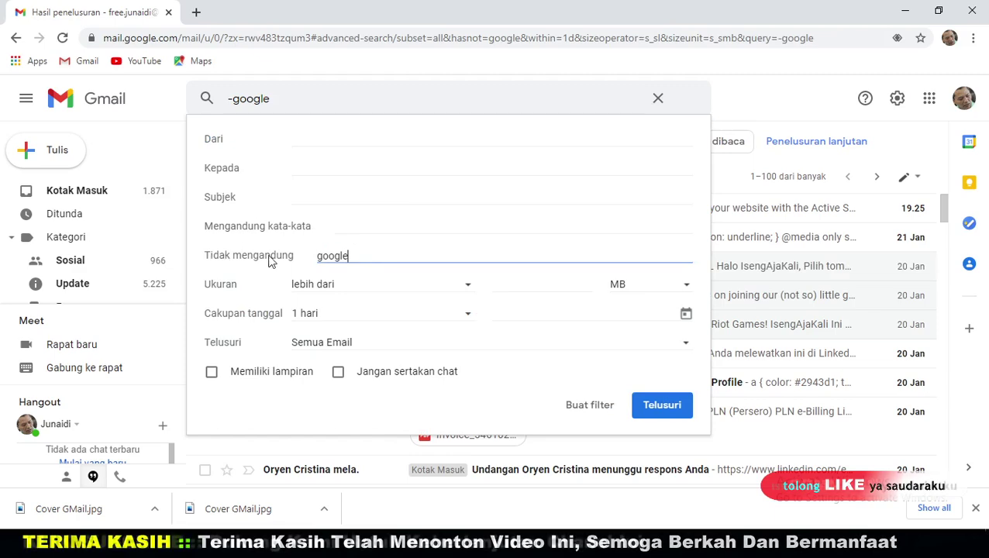
{"action": "left_click_drag", "start_coordinate": [366, 256], "coordinate": [319, 255]}
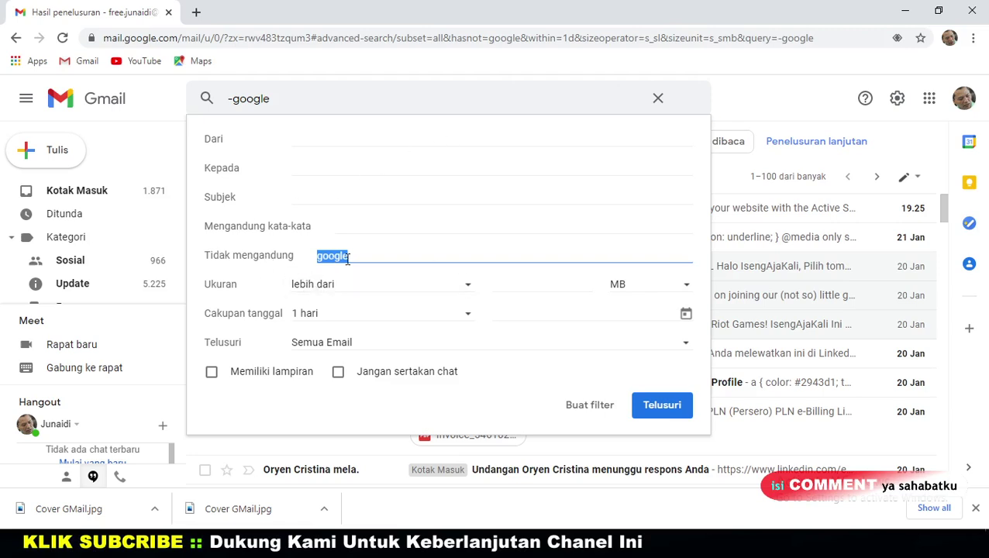
{"action": "left_click", "coordinate": [744, 93]}
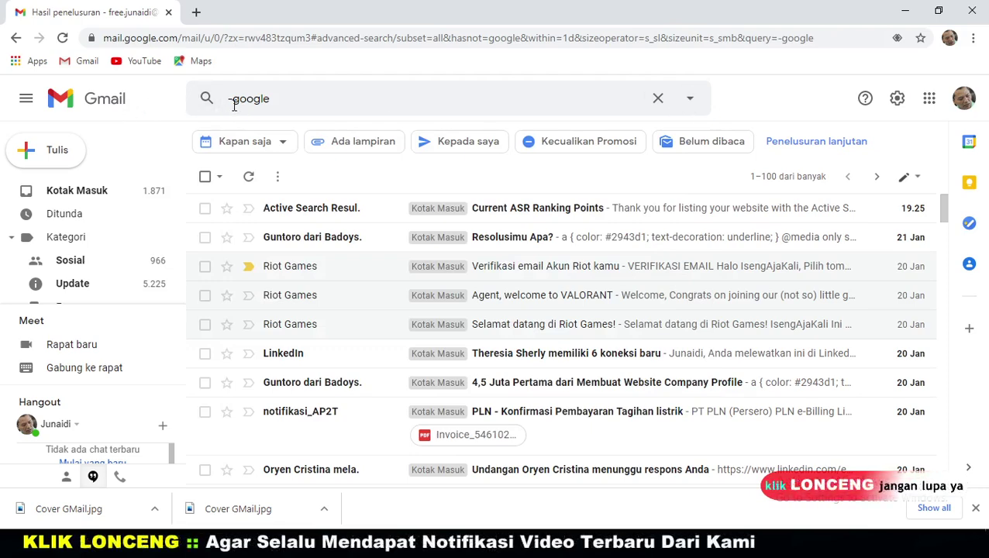
Clear the -google search text and return to the inbox (Kotak Masuk)
{"action": "left_click_drag", "start_coordinate": [278, 98], "coordinate": [225, 99]}
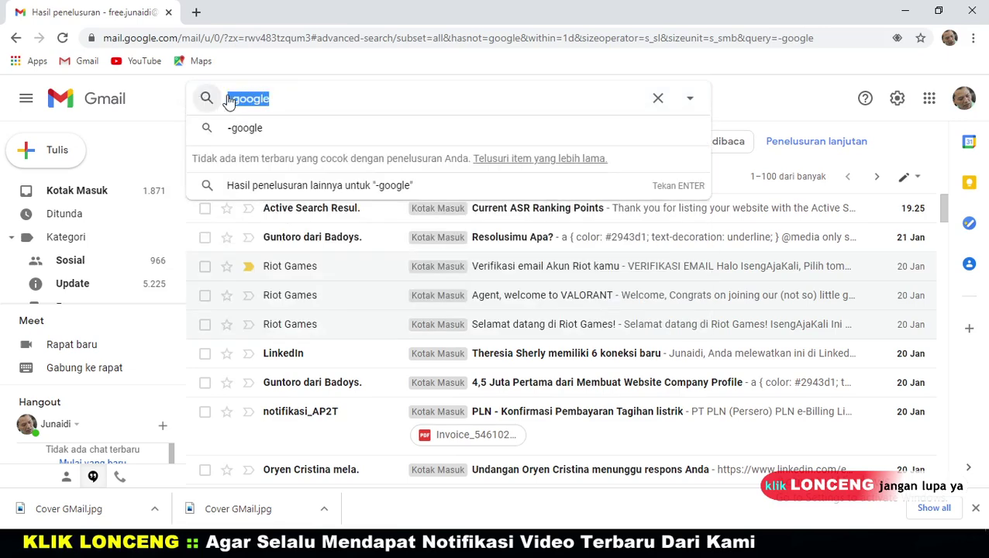
{"action": "key", "text": "BackSpace"}
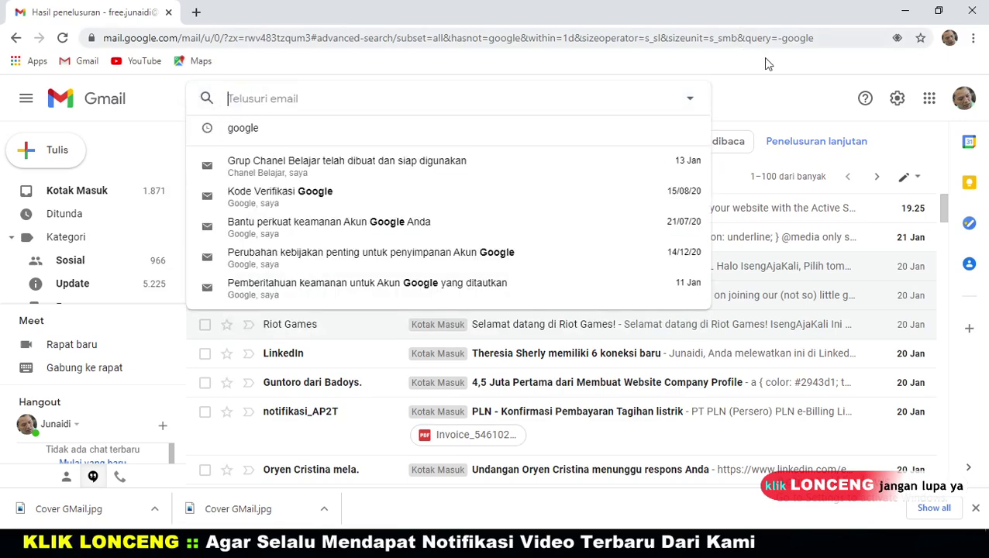
{"action": "left_click", "coordinate": [785, 97]}
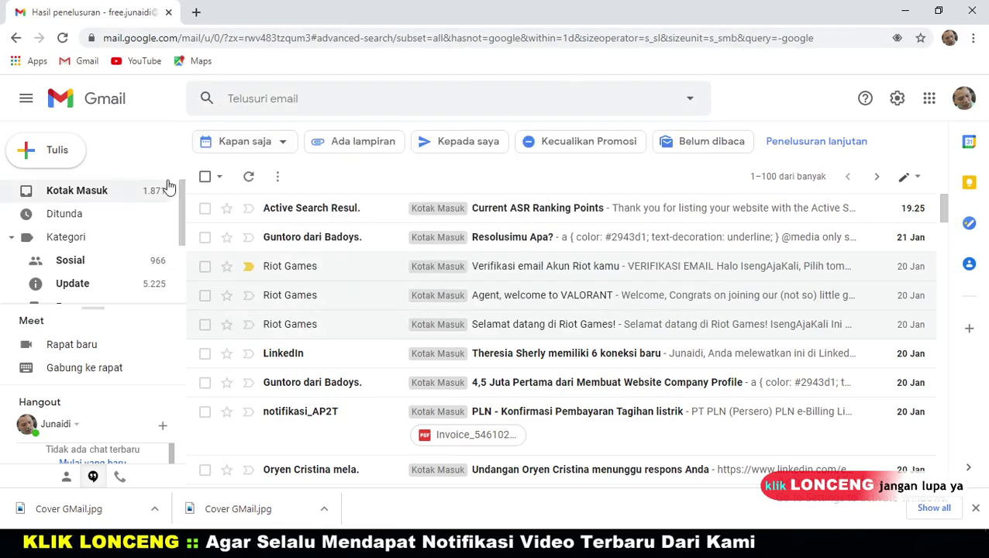
{"action": "left_click", "coordinate": [141, 195]}
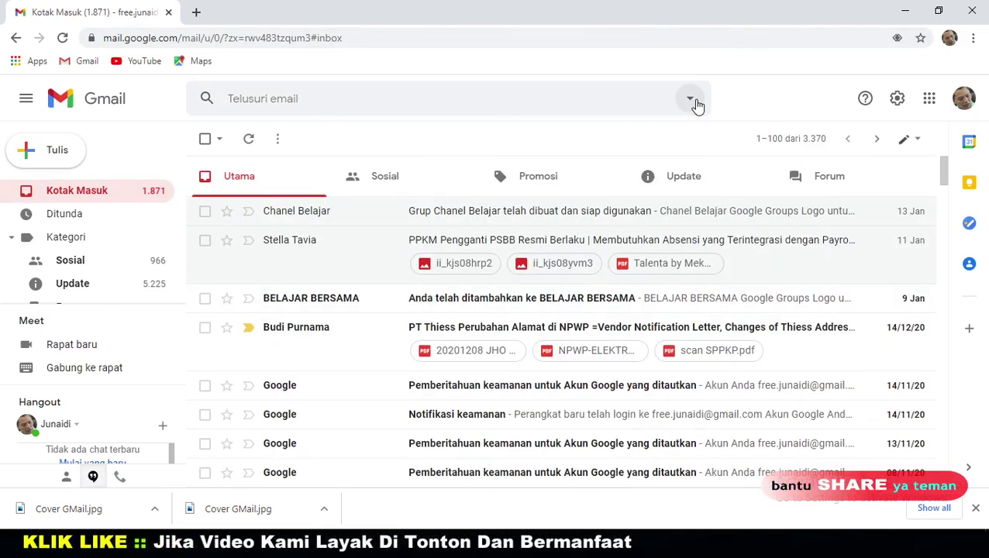
Check the blank advanced search form, close it, and search the mail directly for -google
{"action": "left_click", "coordinate": [700, 101]}
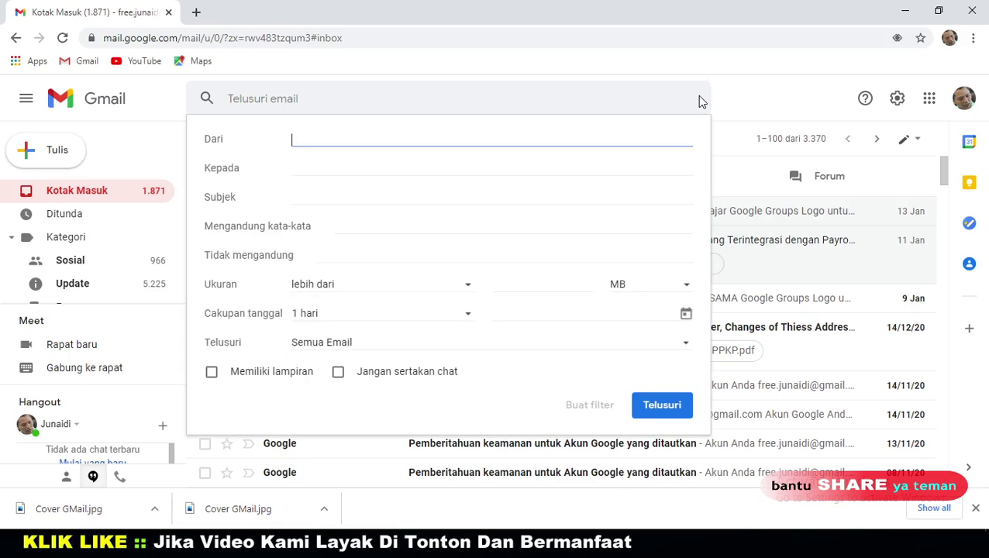
{"action": "left_click", "coordinate": [751, 106]}
{"action": "left_click", "coordinate": [347, 102]}
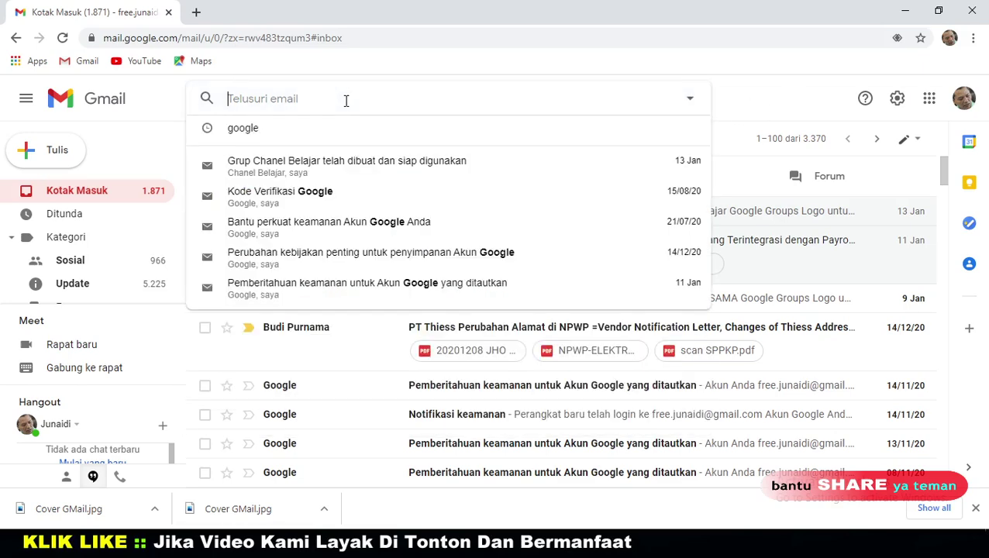
{"action": "type", "text": "-goo"}
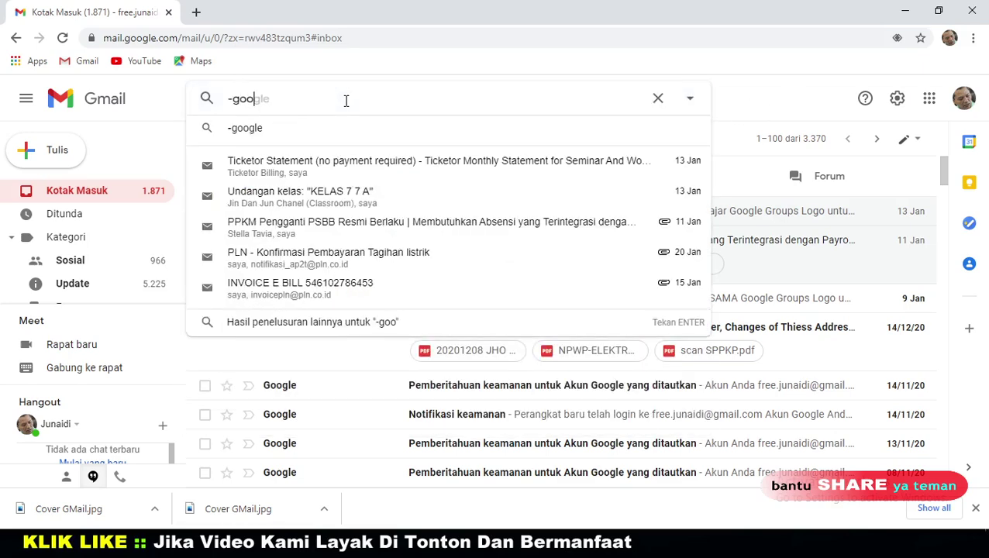
{"action": "type", "text": "gle"}
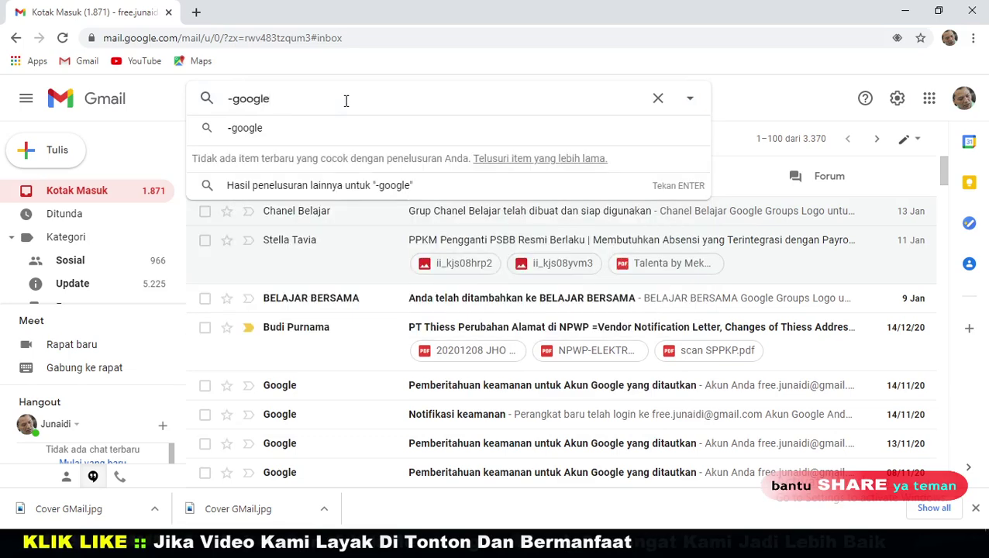
{"action": "key", "text": "Return"}
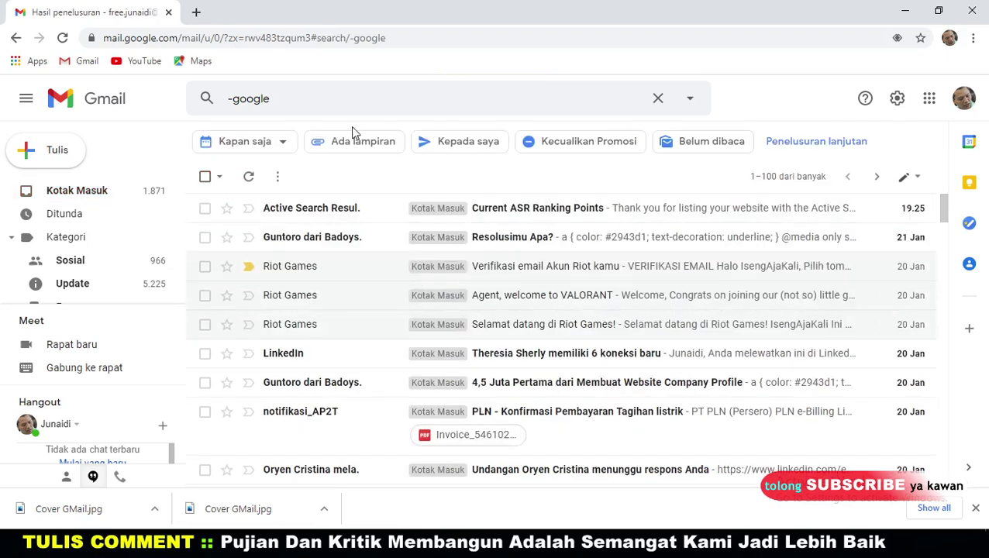
Check in the advanced search form which criterion the directly entered -google query fills in
{"action": "left_click", "coordinate": [284, 97]}
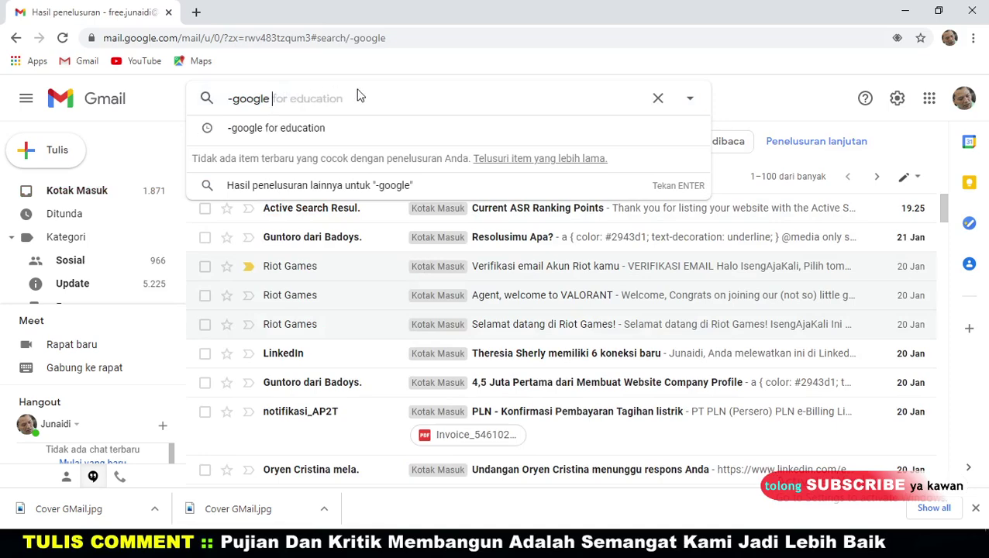
{"action": "left_click", "coordinate": [794, 107]}
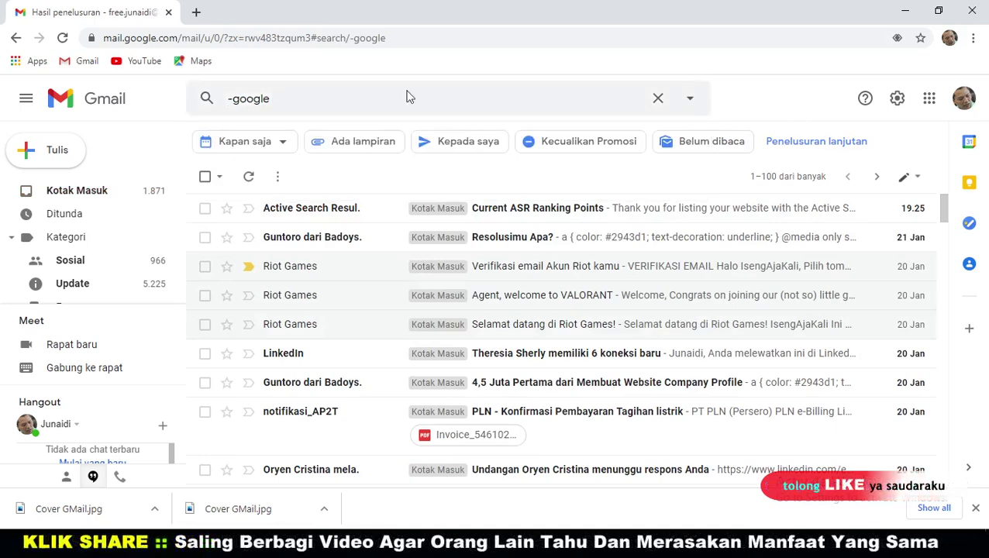
{"action": "left_click", "coordinate": [690, 99]}
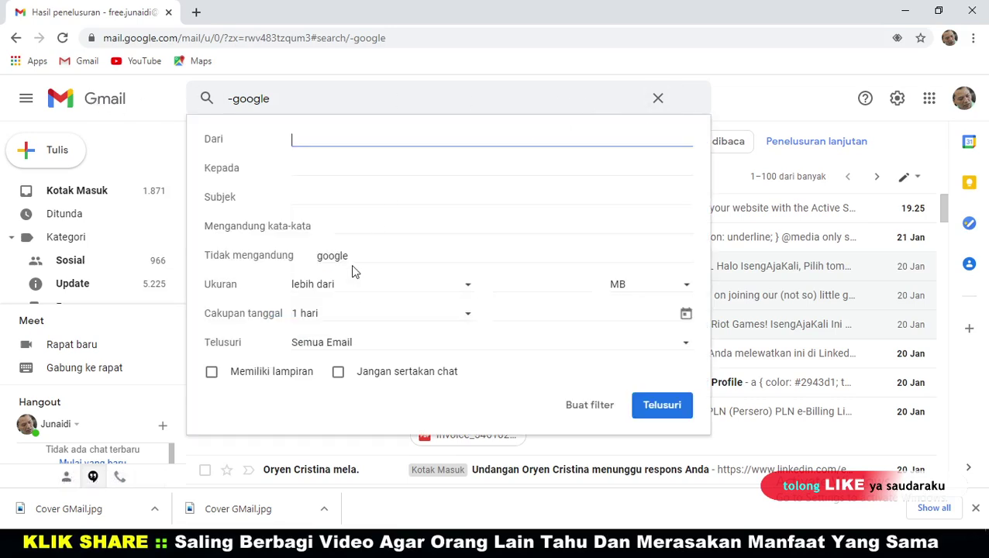
Search the mail for google, and clear the word from the Mengandung kata-kata criterion in the advanced search form
{"action": "left_click", "coordinate": [658, 98]}
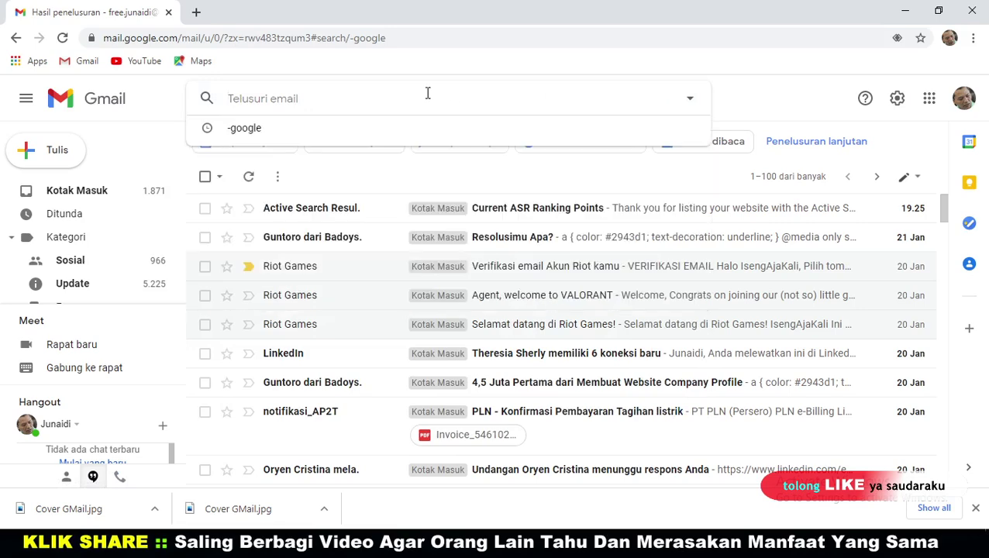
{"action": "type", "text": "google"}
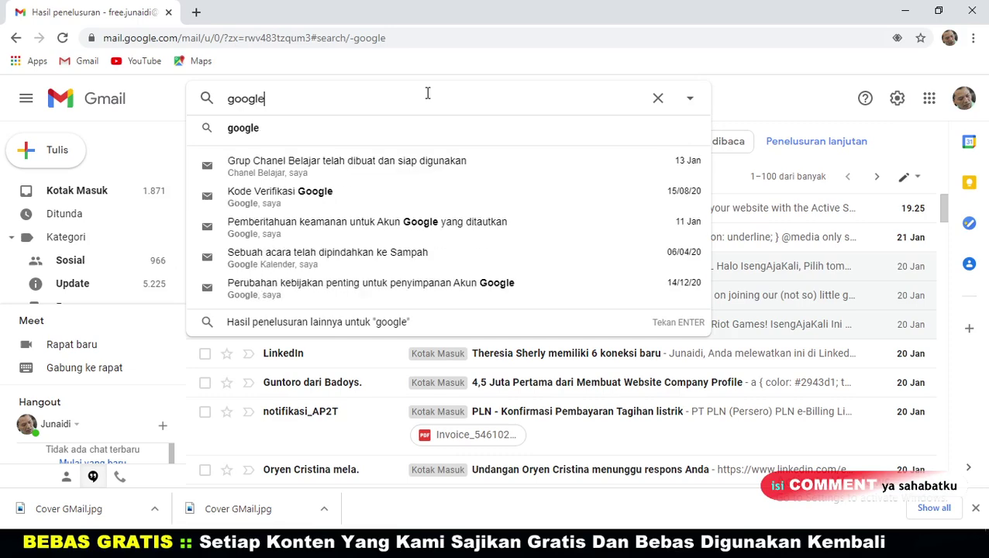
{"action": "key", "text": "Return"}
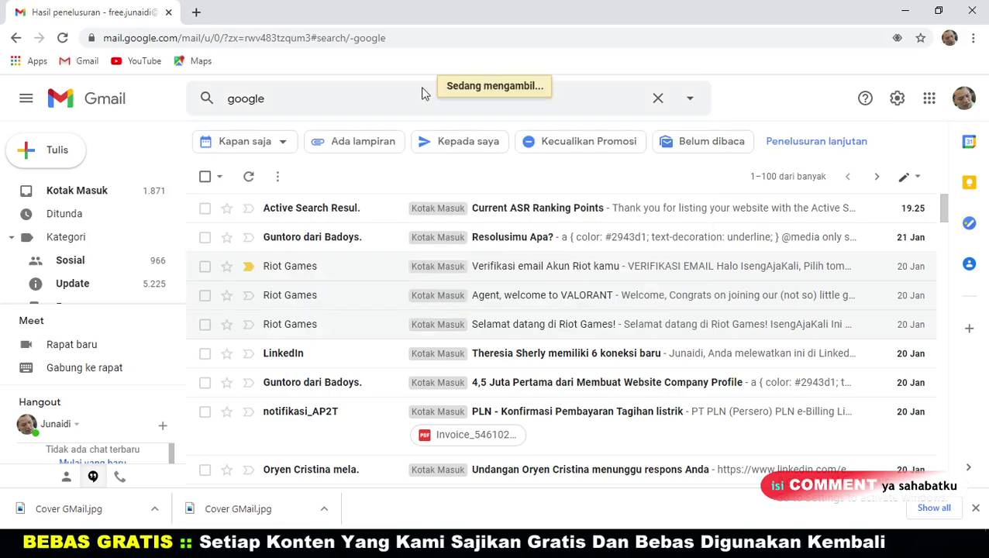
{"action": "left_click", "coordinate": [690, 100]}
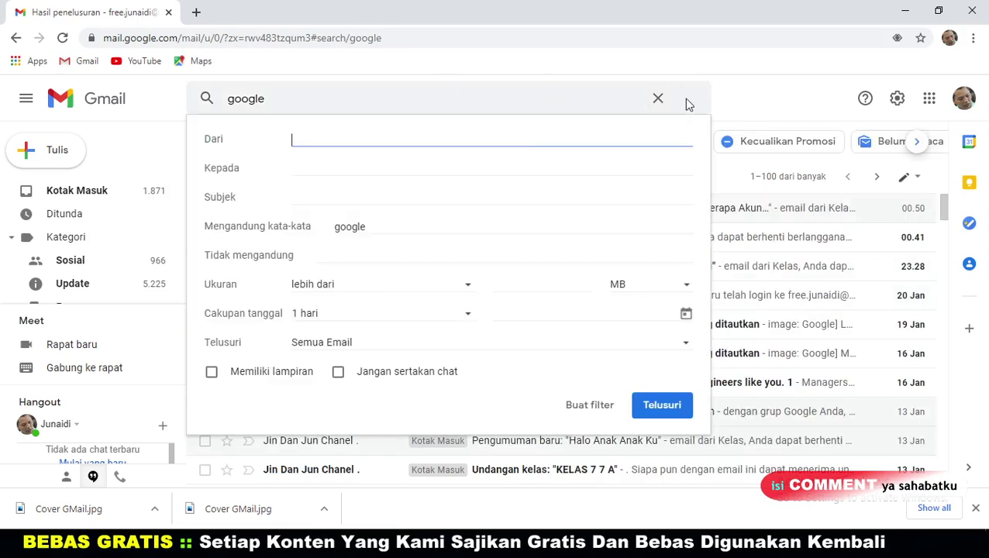
{"action": "left_click_drag", "start_coordinate": [405, 231], "coordinate": [314, 234]}
{"action": "key", "text": "BackSpace"}
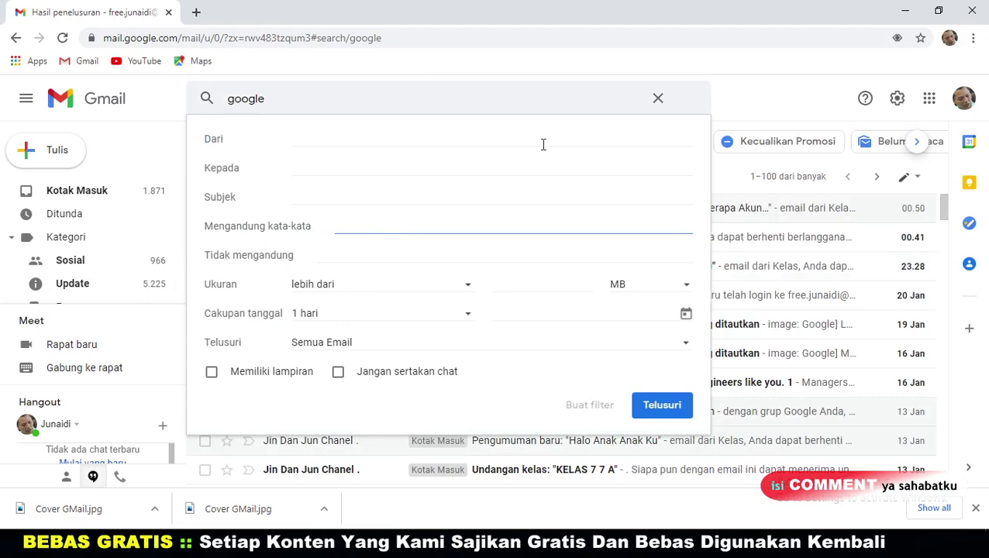
Replace the query with the account owner's first name preceded by a minus sign, and search for mail without that name
{"action": "left_click", "coordinate": [665, 99]}
{"action": "type", "text": "-"}
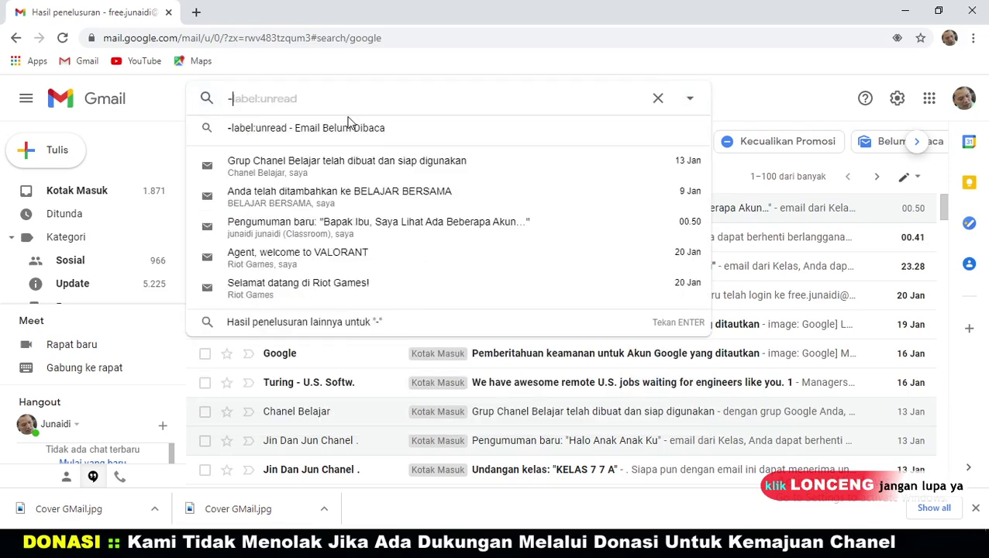
{"action": "type", "text": "junadi"}
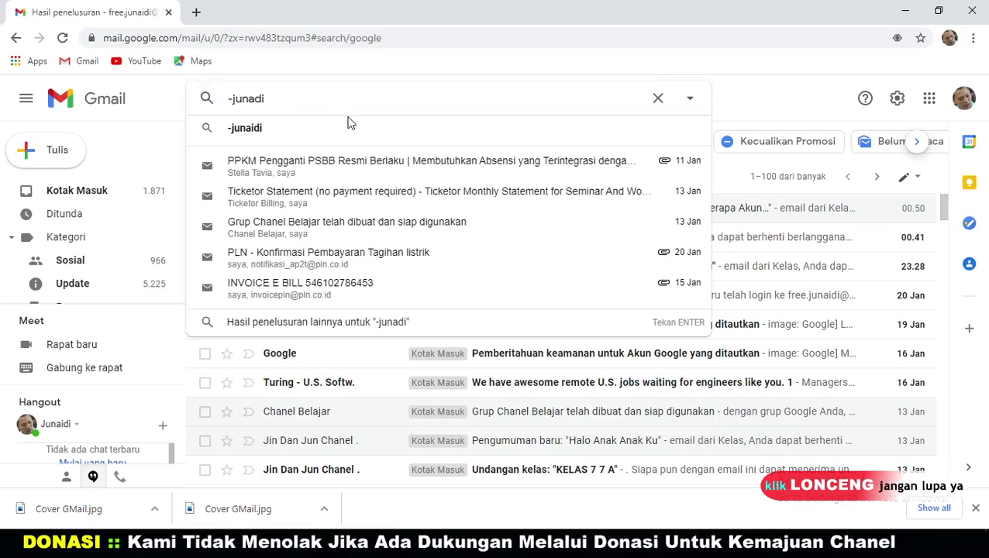
{"action": "key", "text": "BackSpace"}
{"action": "key", "text": "BackSpace"}
{"action": "key", "text": "BackSpace"}
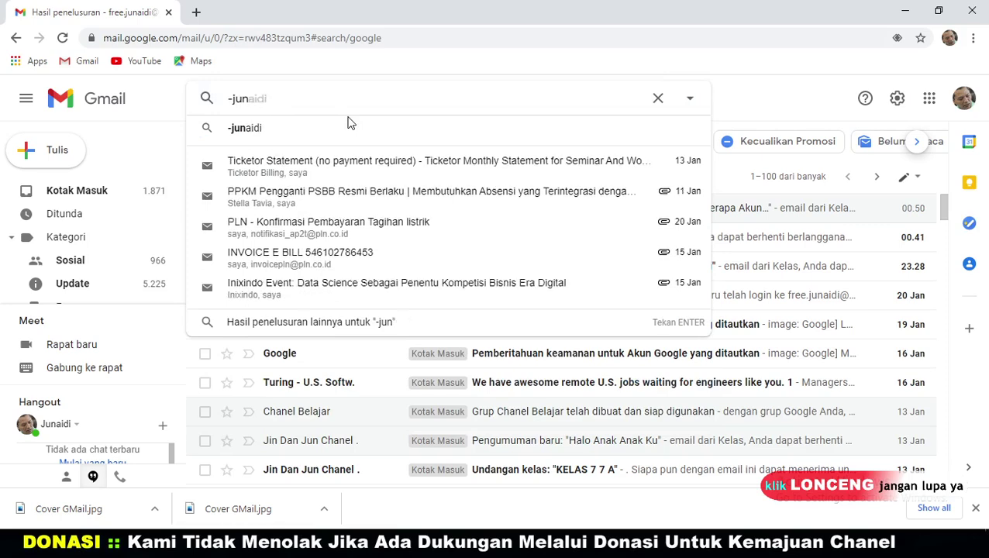
{"action": "type", "text": "a"}
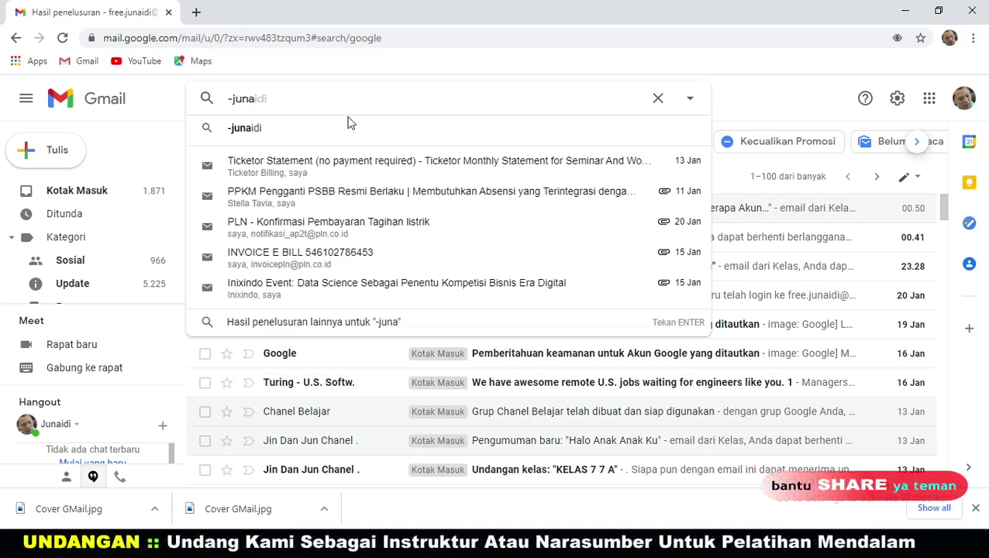
{"action": "type", "text": "idi"}
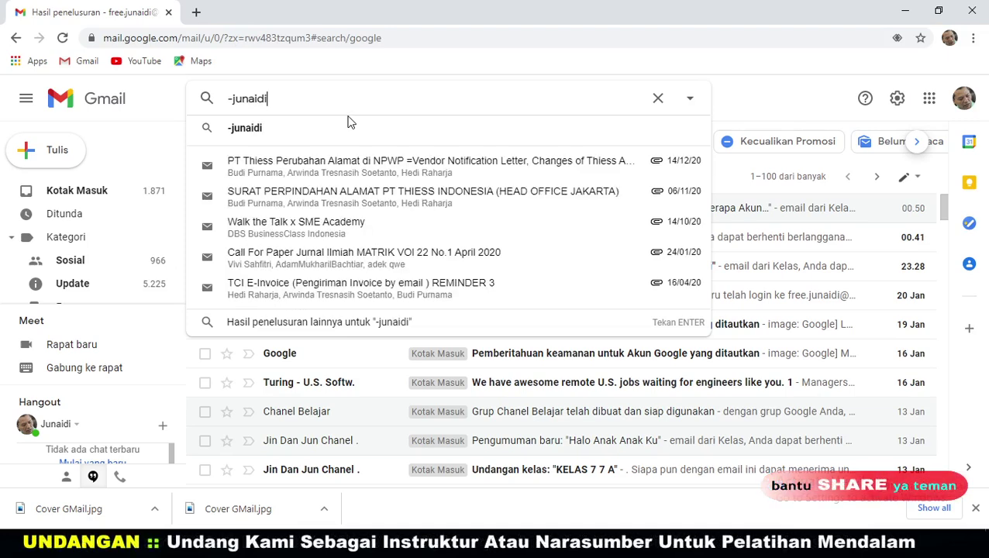
{"action": "key", "text": "Return"}
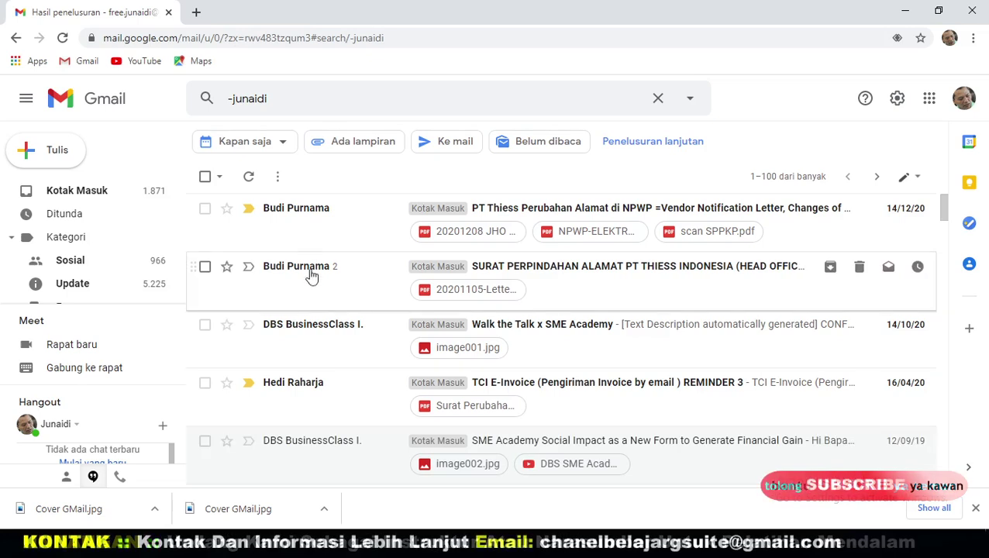
Check the Tidak mengandung and Telusuri criteria of the excluded-name search in the advanced form, and close it
{"action": "left_click", "coordinate": [694, 98]}
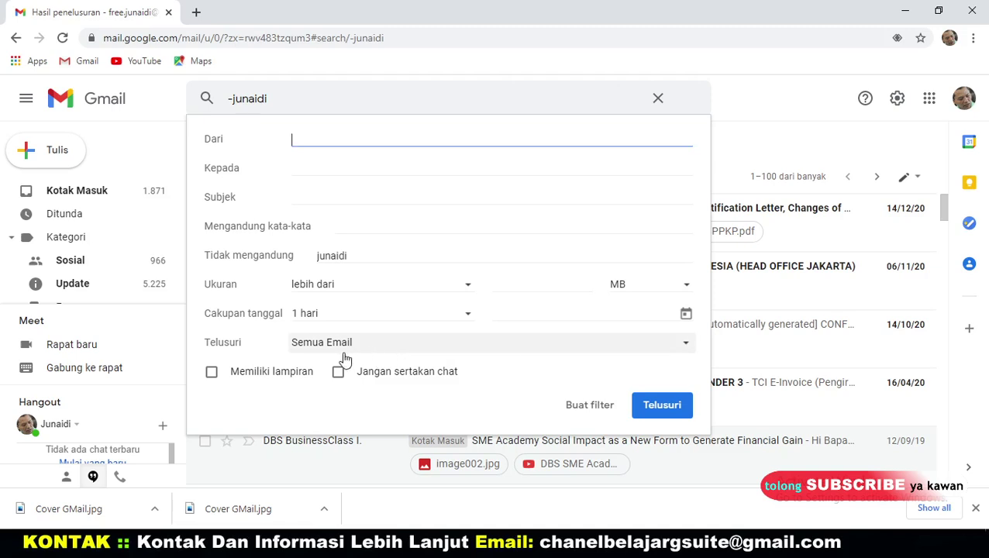
{"action": "left_click", "coordinate": [687, 349]}
{"action": "left_click", "coordinate": [789, 132]}
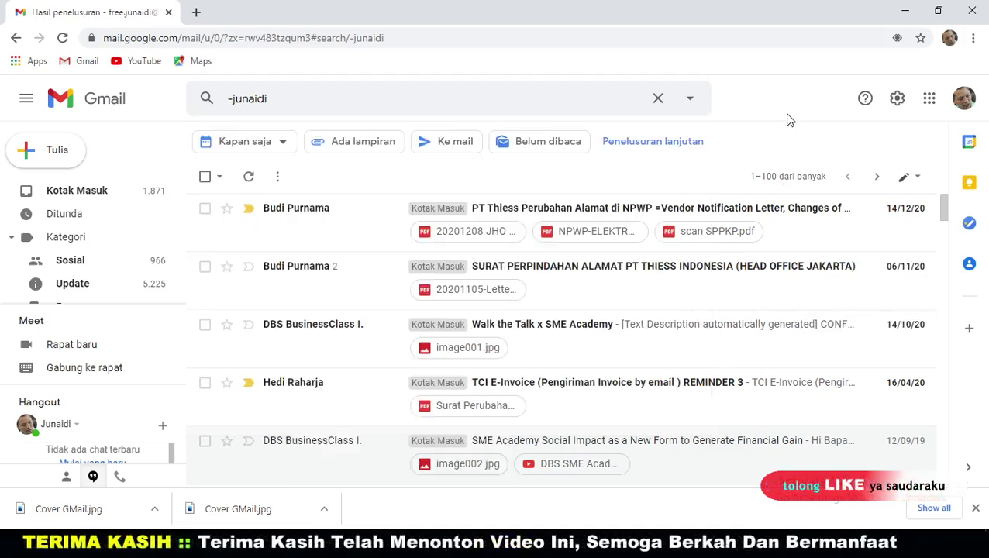
Replace the query with google, restrict the Telusuri criterion to Email Terkirim in the advanced search form, and run the search
{"action": "left_click", "coordinate": [269, 102]}
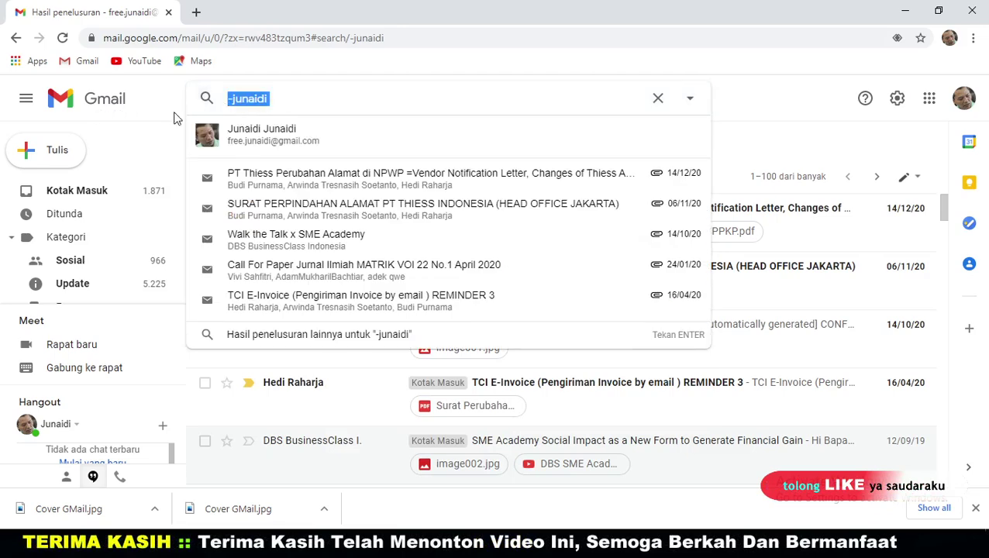
{"action": "type", "text": "google"}
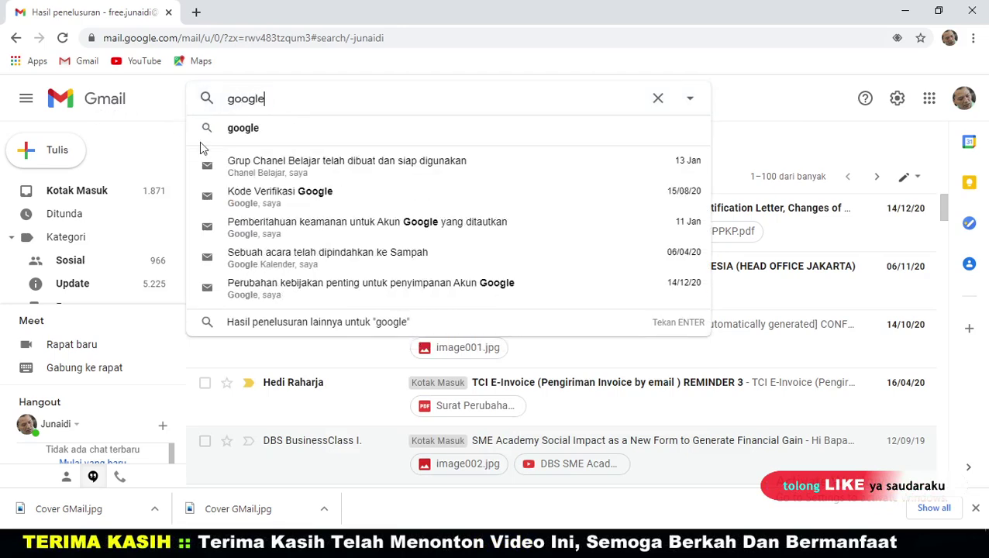
{"action": "left_click", "coordinate": [767, 97]}
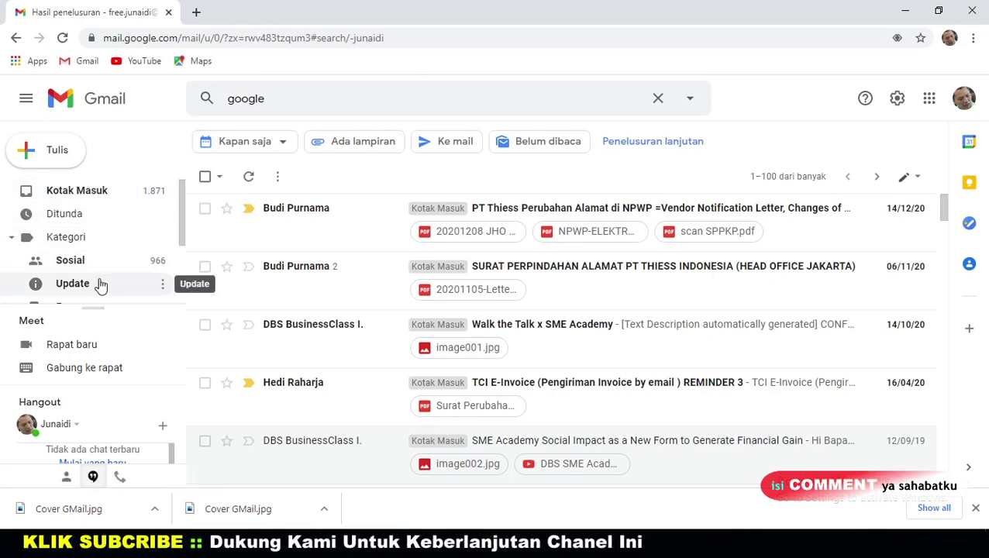
{"action": "left_click", "coordinate": [693, 103]}
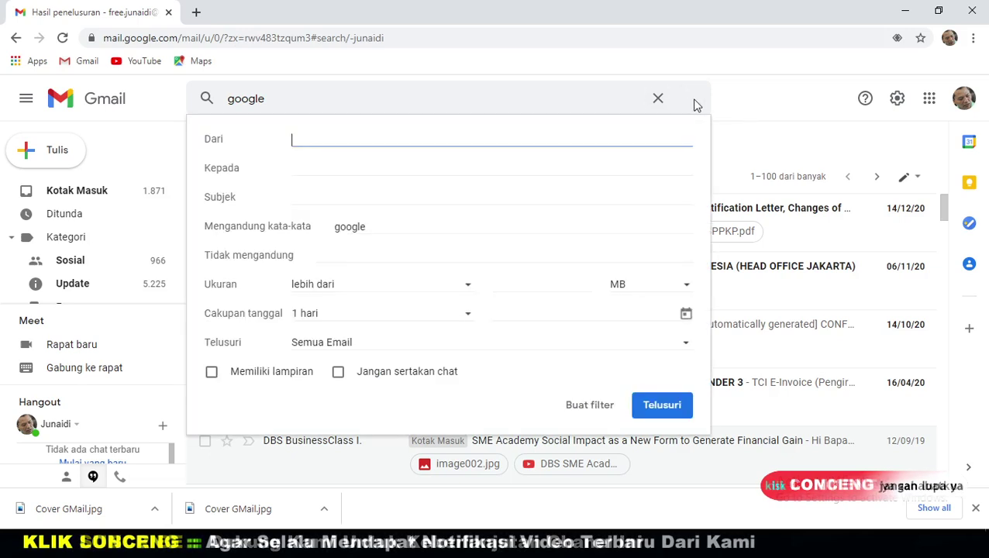
{"action": "left_click", "coordinate": [686, 344]}
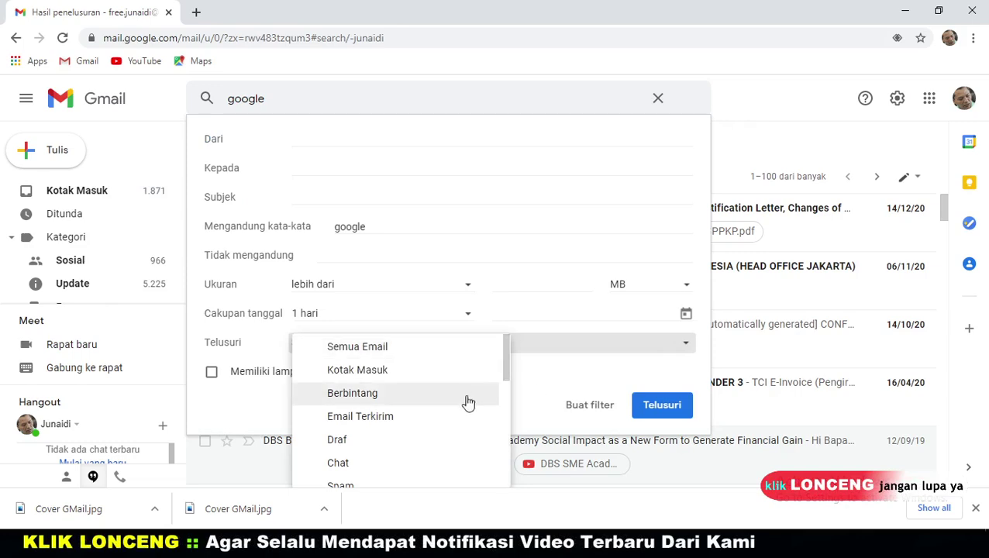
{"action": "left_click", "coordinate": [396, 424]}
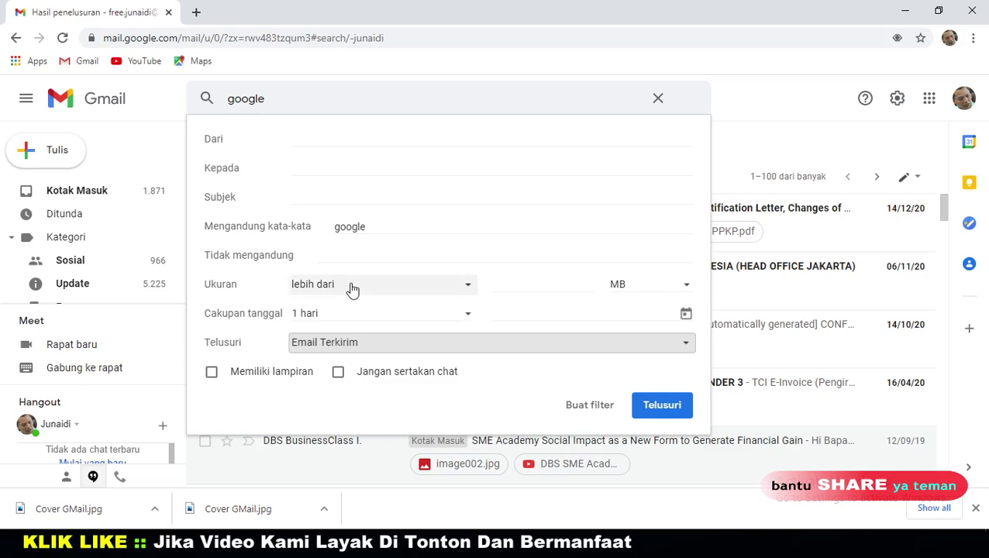
{"action": "left_click", "coordinate": [662, 408]}
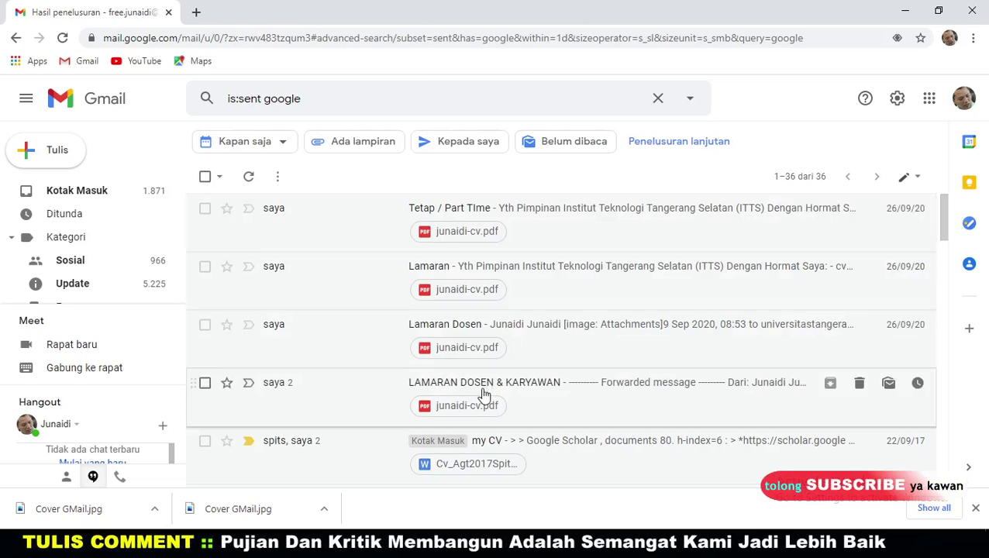
Look through the sent-mail results for google, and check how the advanced search form is filled in before closing it
{"action": "scroll", "coordinate": [349, 255], "scroll_direction": "down", "scroll_amount": 7}
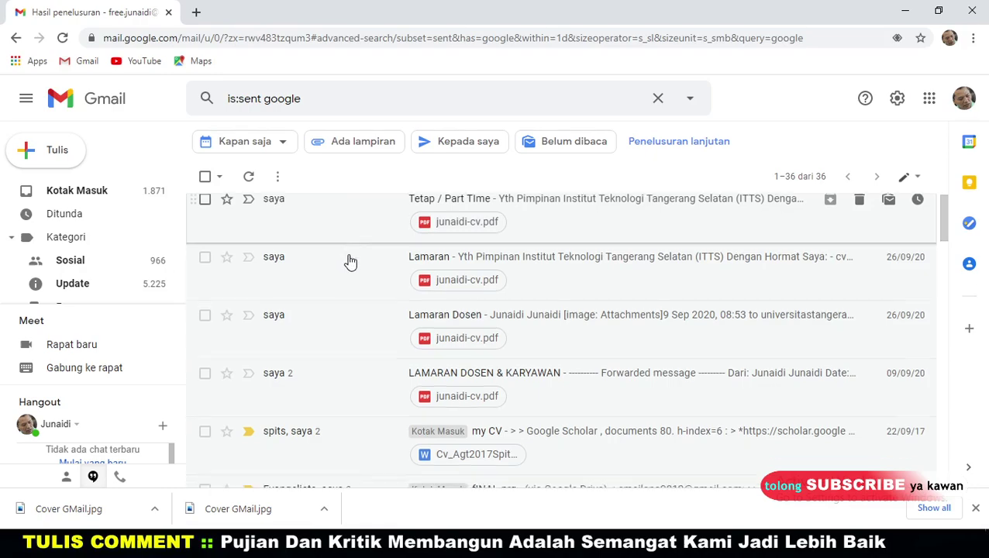
{"action": "scroll", "coordinate": [369, 341], "scroll_direction": "down", "scroll_amount": 3}
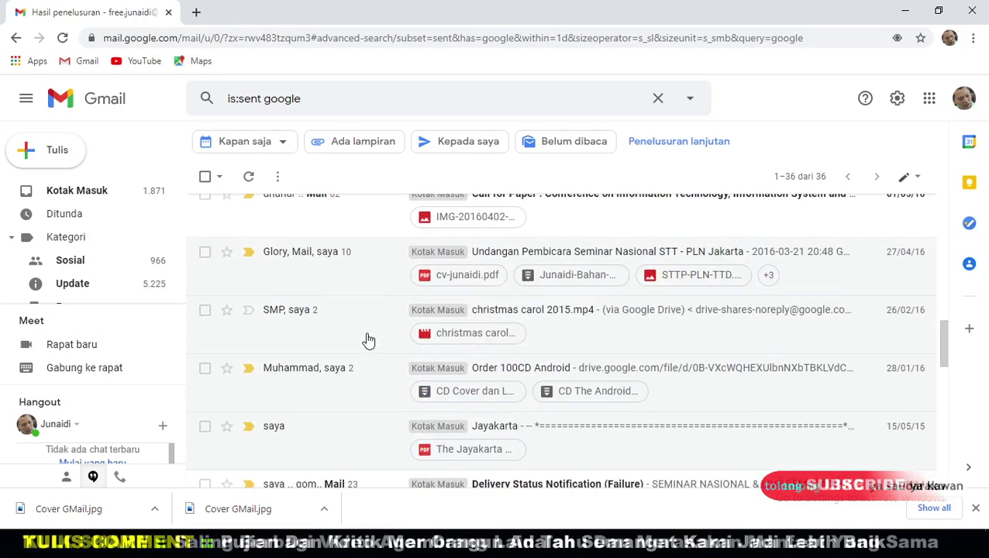
{"action": "scroll", "coordinate": [366, 339], "scroll_direction": "up", "scroll_amount": 10}
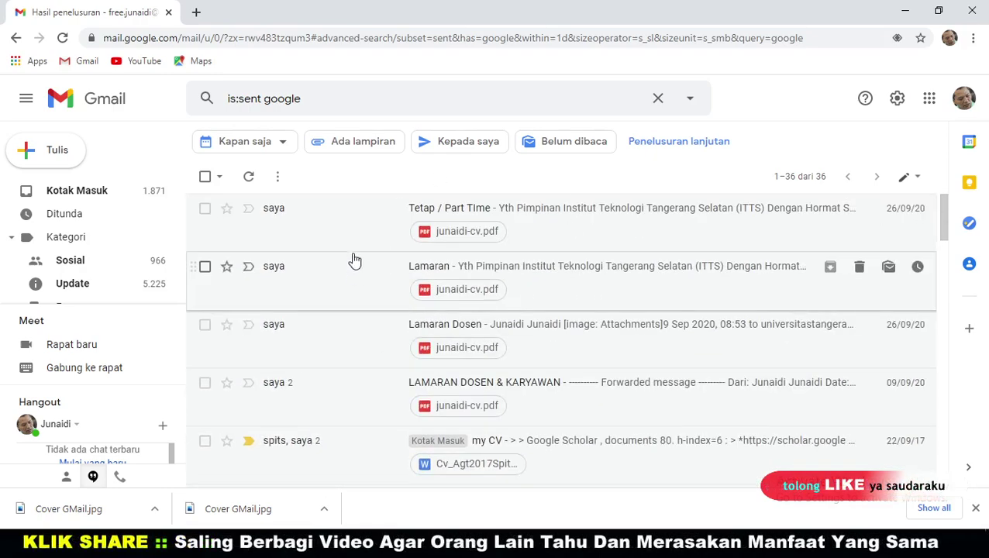
{"action": "left_click", "coordinate": [691, 99]}
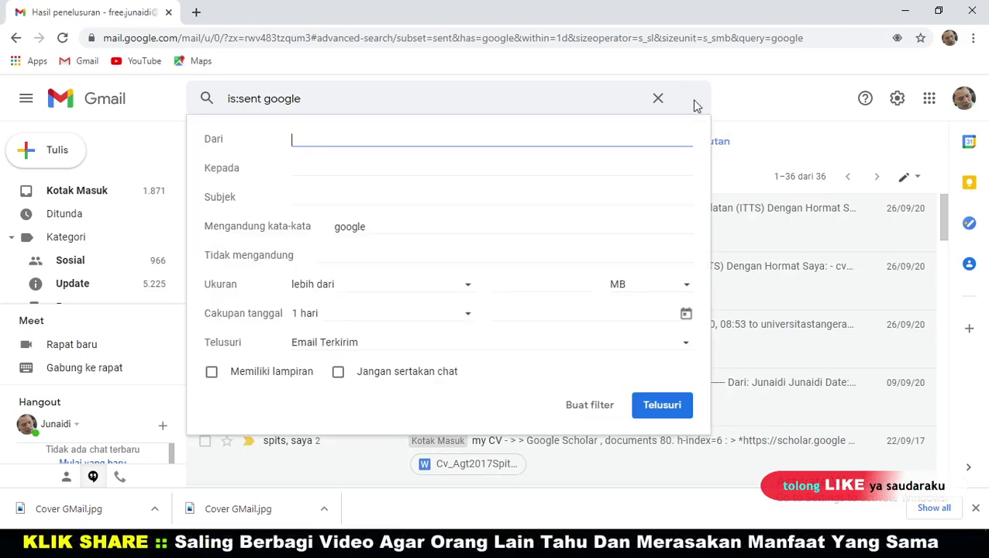
{"action": "left_click", "coordinate": [752, 104]}
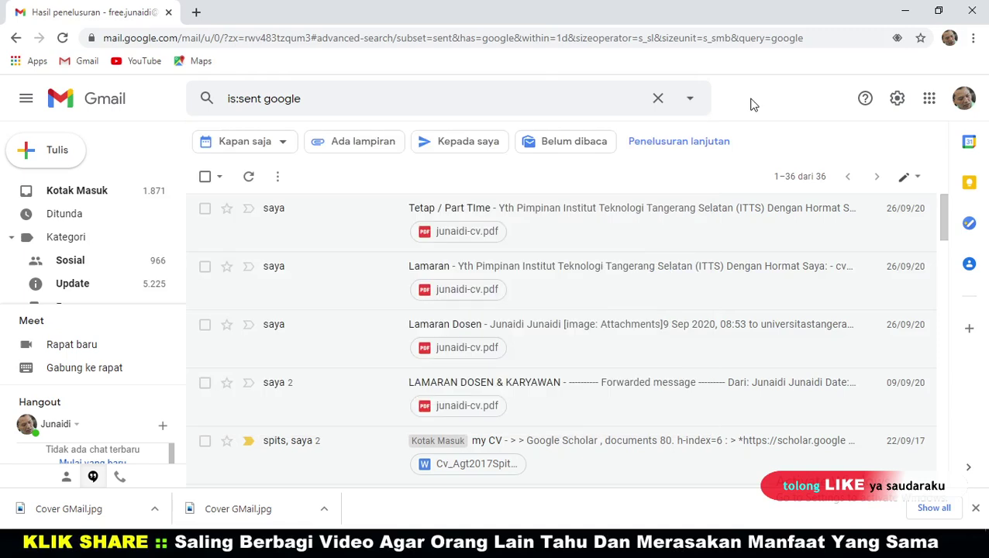
Clear the query from the mail search, and briefly view the advanced search form without running a search
{"action": "left_click", "coordinate": [326, 95]}
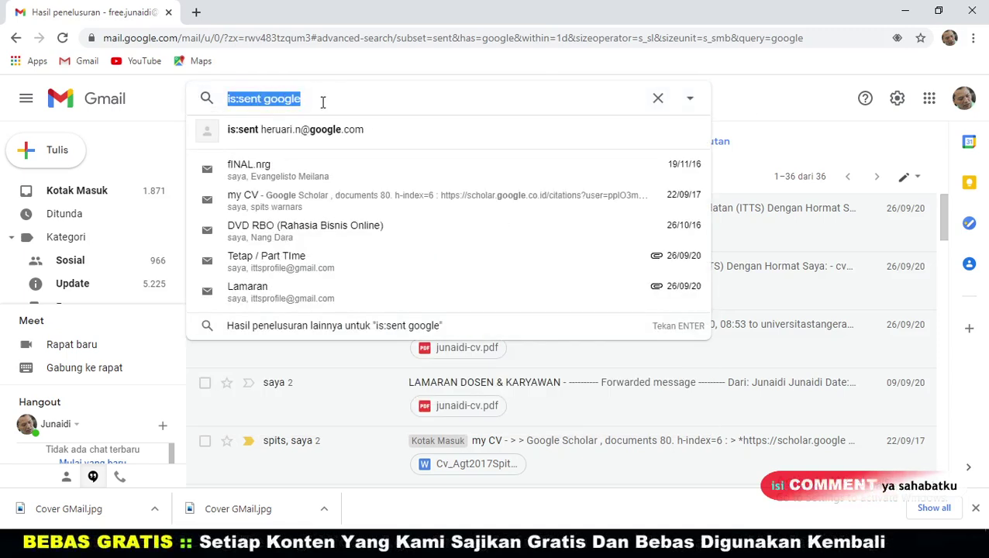
{"action": "key", "text": "BackSpace"}
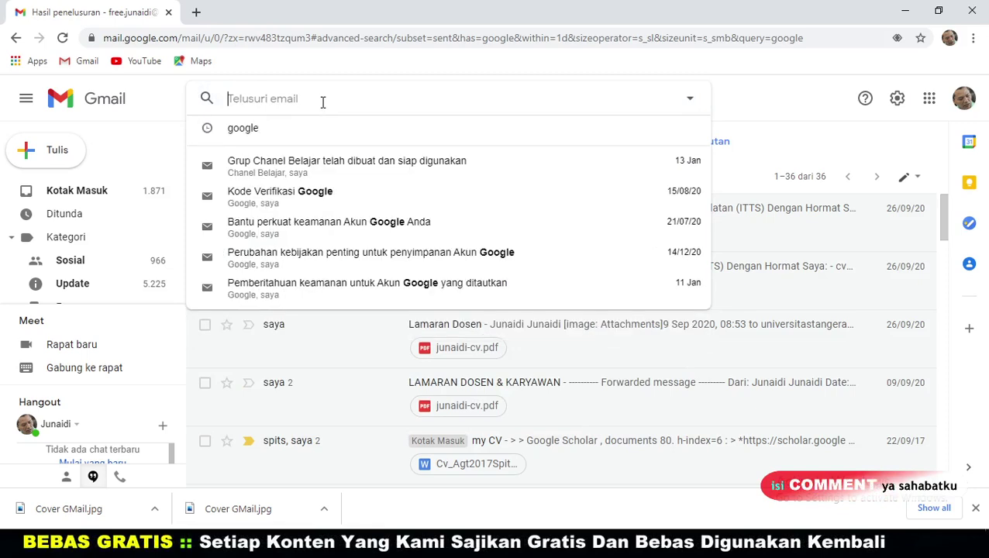
{"action": "left_click", "coordinate": [690, 99]}
{"action": "left_click", "coordinate": [773, 96]}
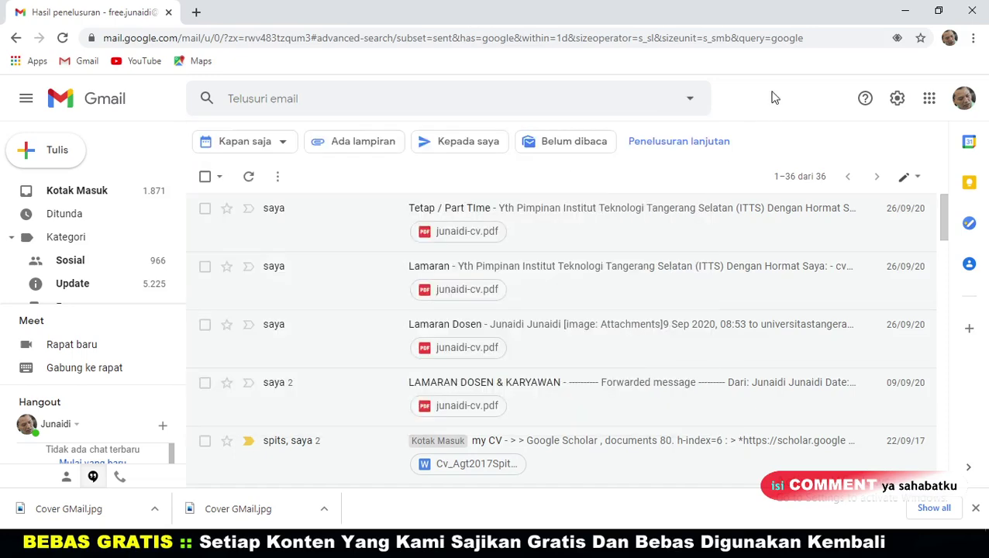
Search the mail directly with the query is:sent google, and open the advanced search form to check the criteria it fills in
{"action": "left_click", "coordinate": [439, 104]}
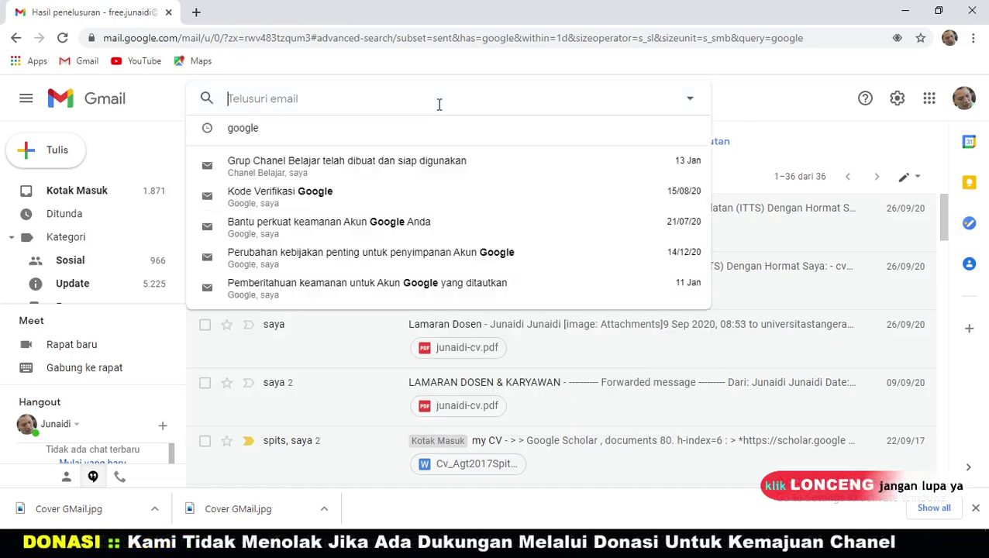
{"action": "type", "text": "is:s"}
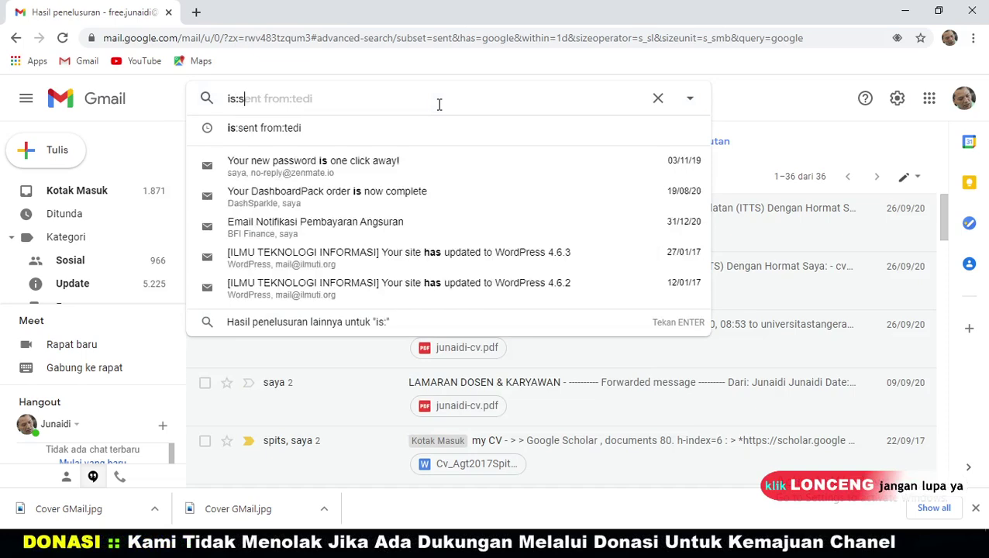
{"action": "type", "text": "ent google"}
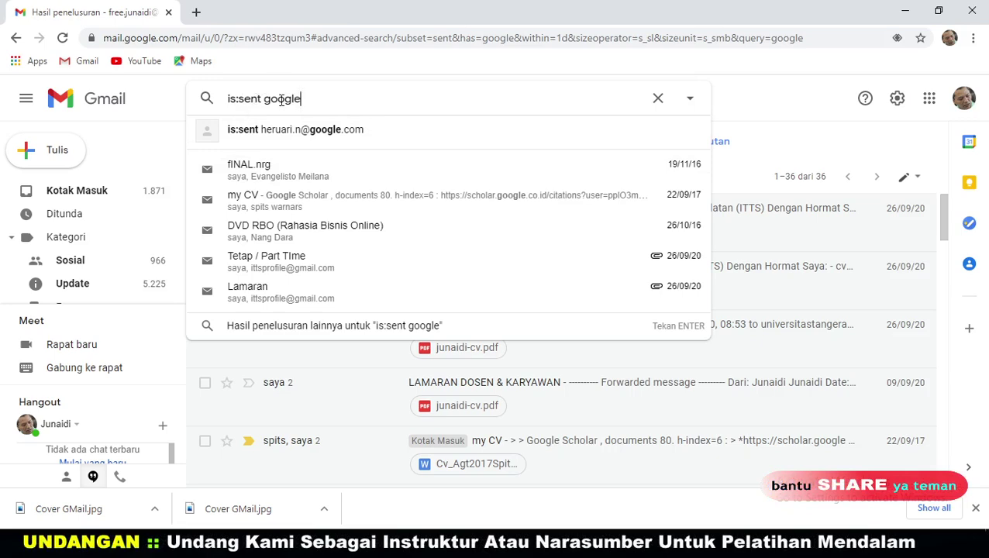
{"action": "key", "text": "Return"}
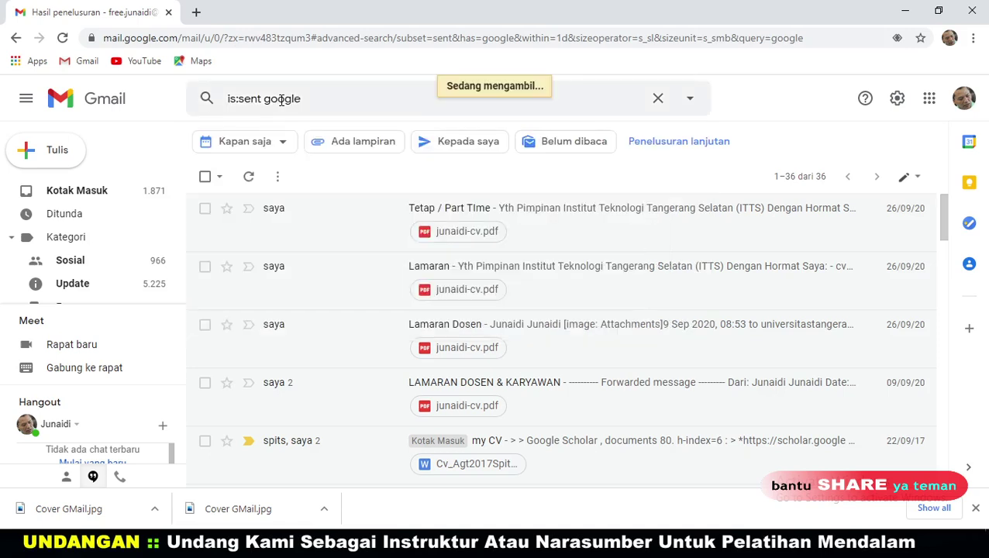
{"action": "left_click", "coordinate": [690, 100]}
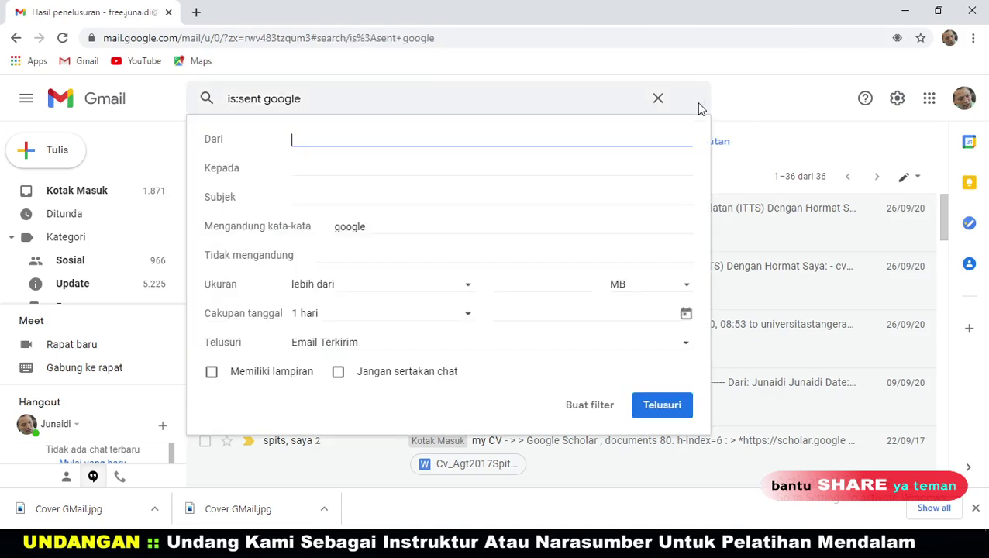